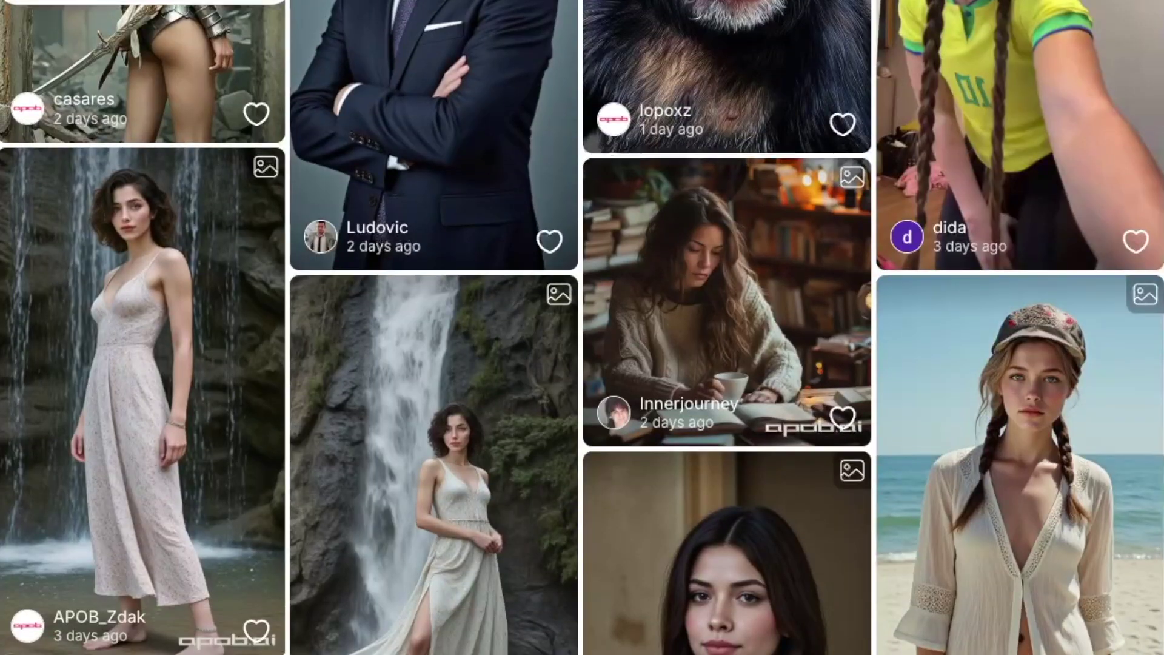
# - Scroll down the apob.ai landing page to view its Create your AI Influencer pitch
pyautogui.scroll(-10, 583, 327)
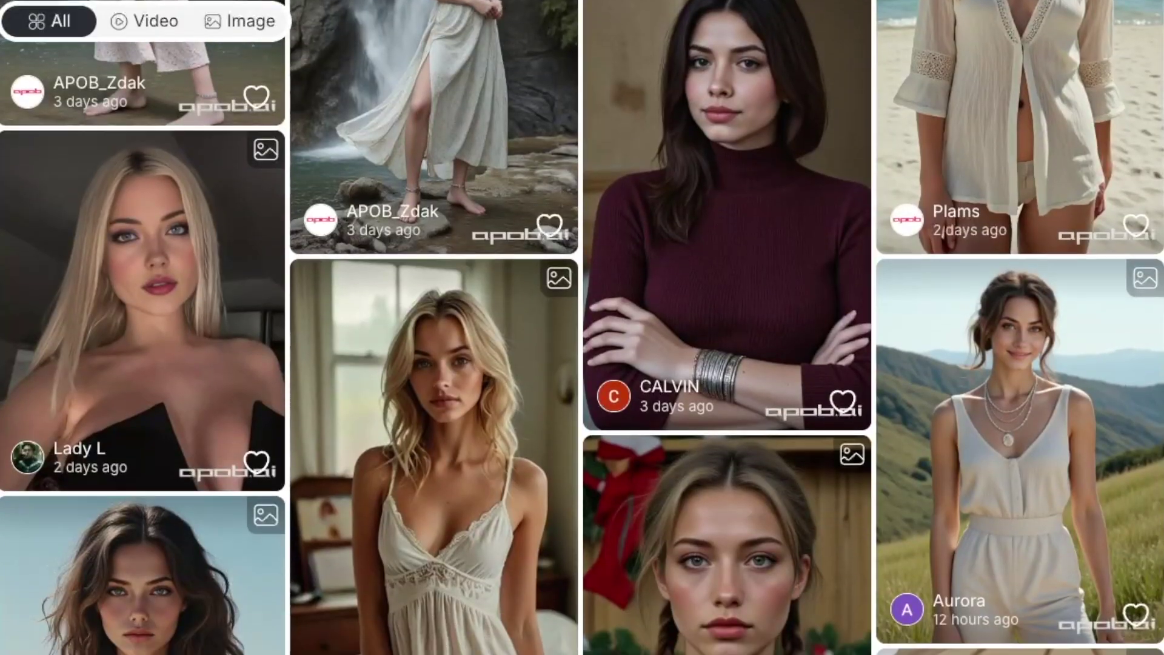
pyautogui.scroll(-15, 582, 327)
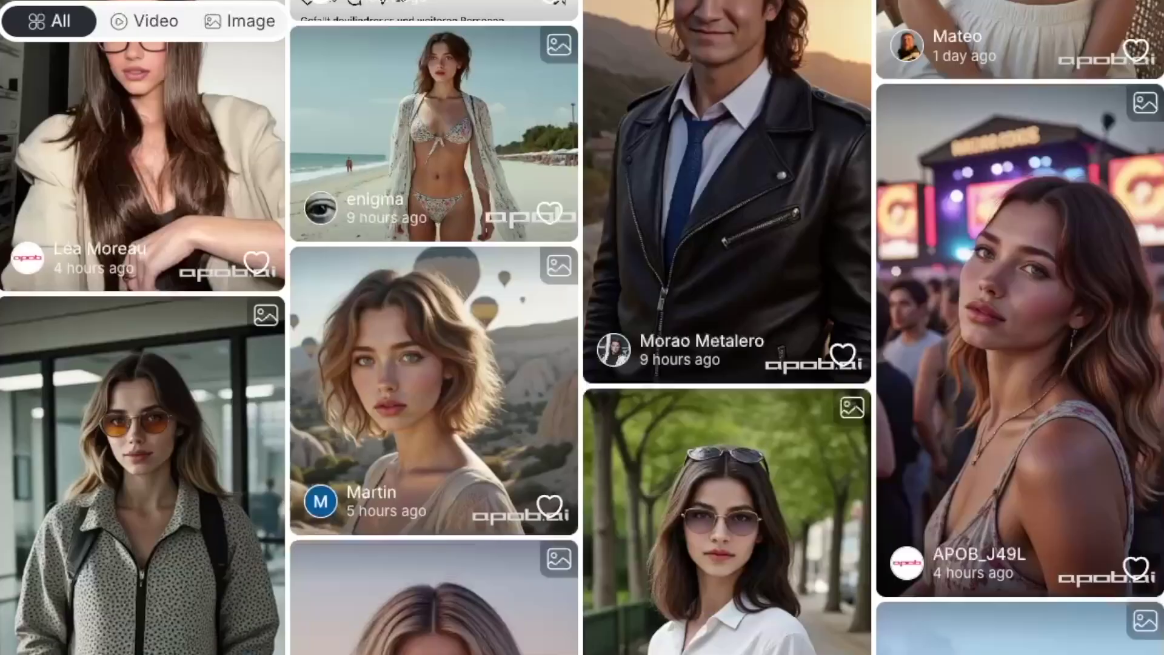
pyautogui.scroll(-15, 583, 327)
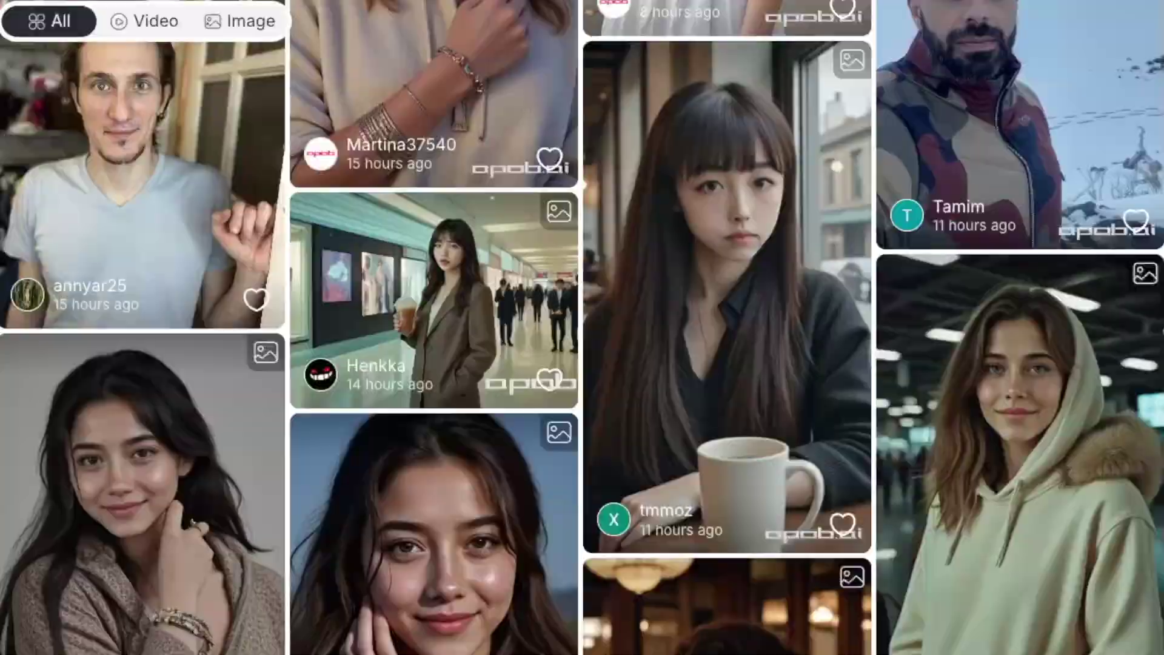
pyautogui.scroll(-15, 582, 328)
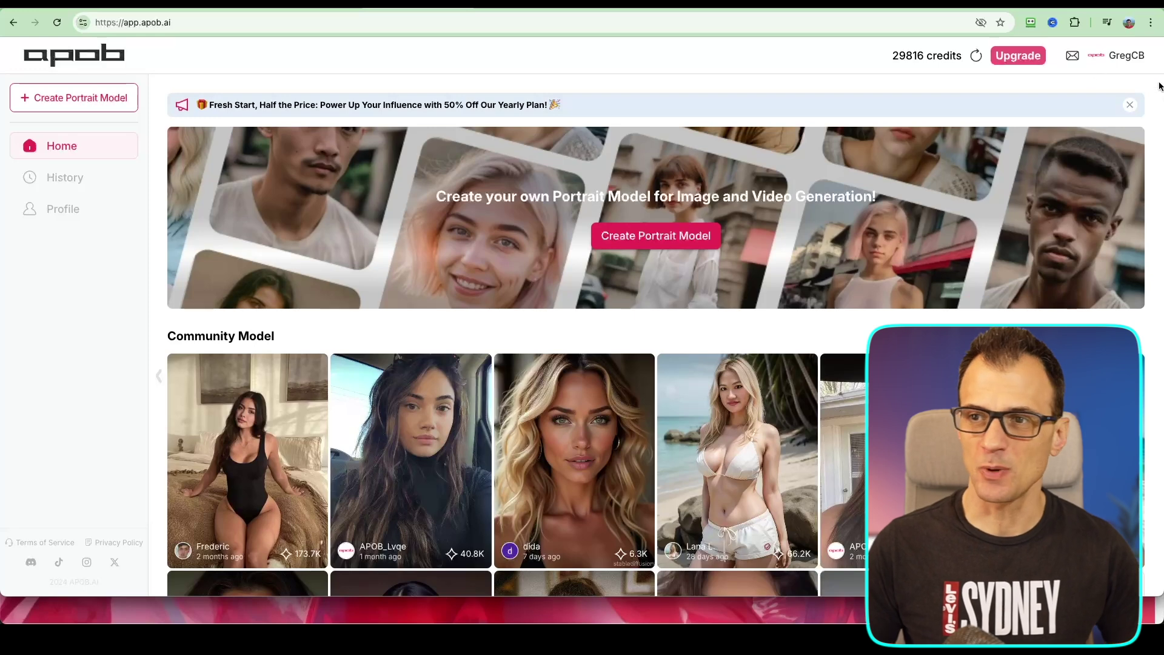
# - Scroll the Home page past the banner and Community Model cards to the Community Content feed
pyautogui.scroll(-2, 1160, 88)
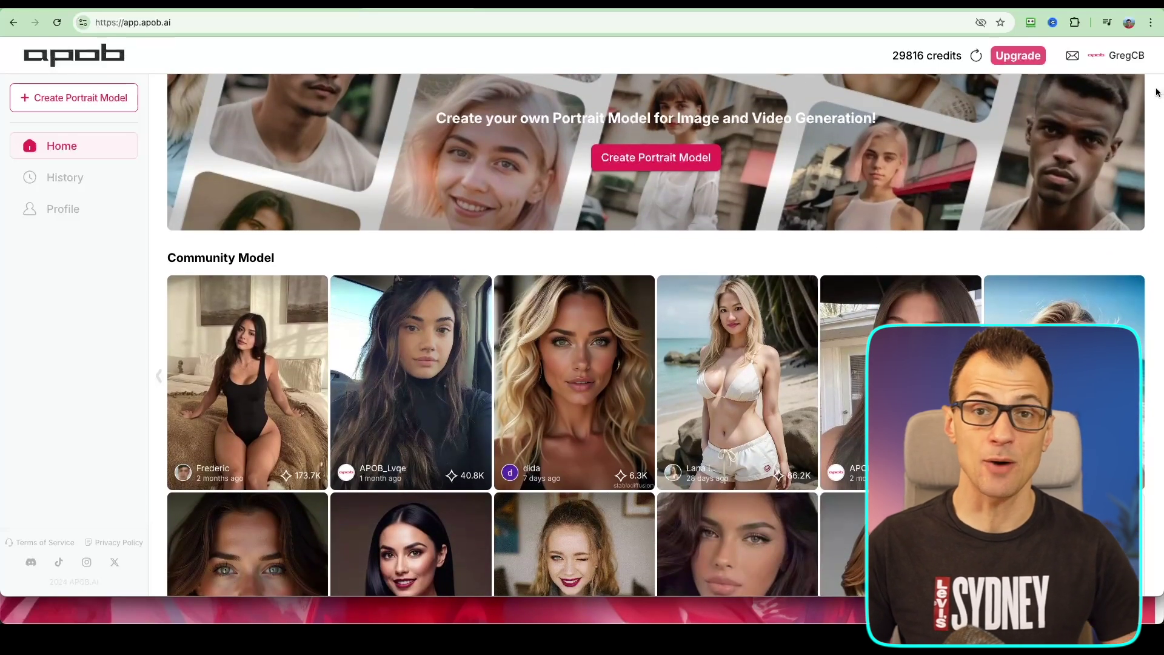
pyautogui.scroll(-2, 1157, 93)
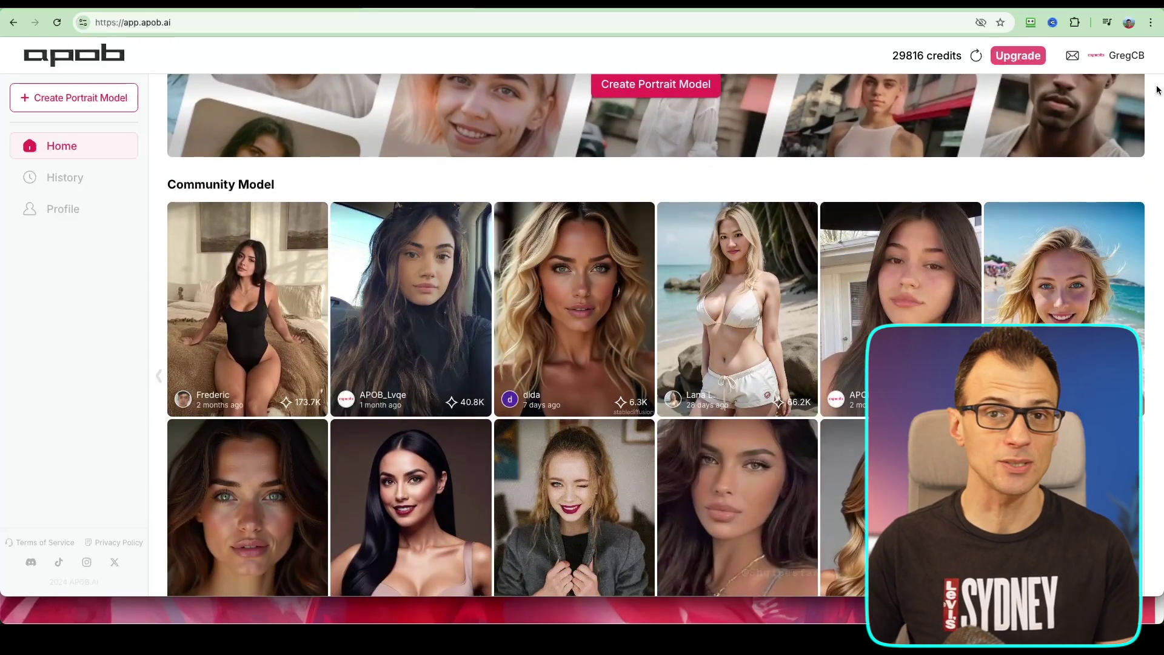
pyautogui.scroll(-3, 1157, 89)
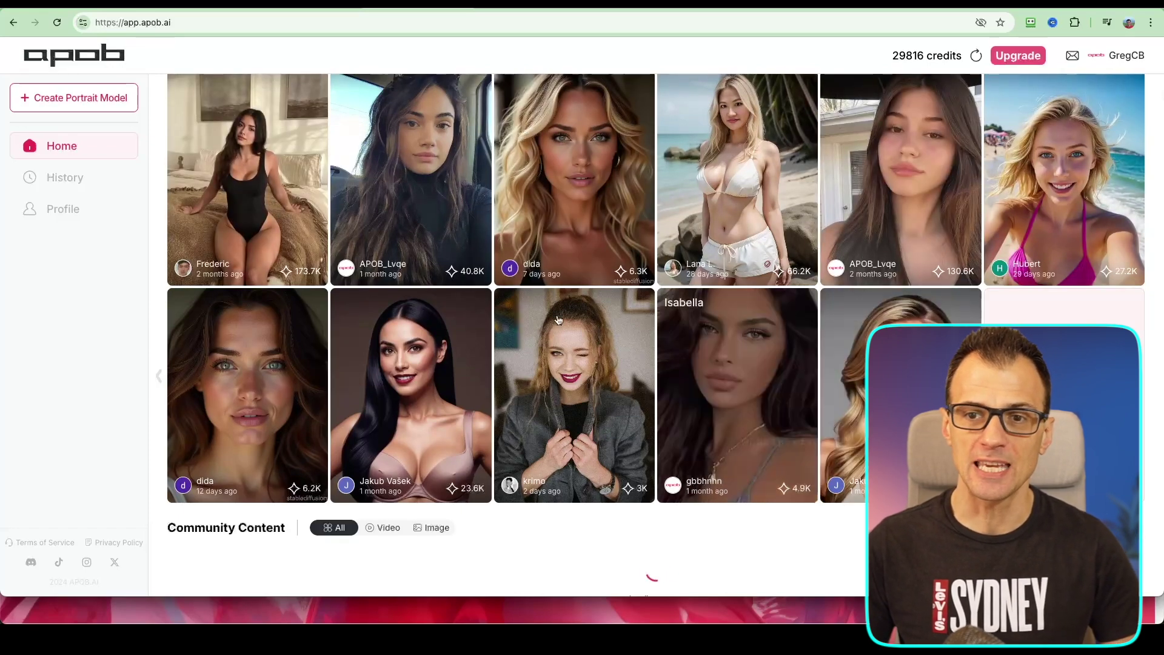
pyautogui.scroll(5, 491, 207)
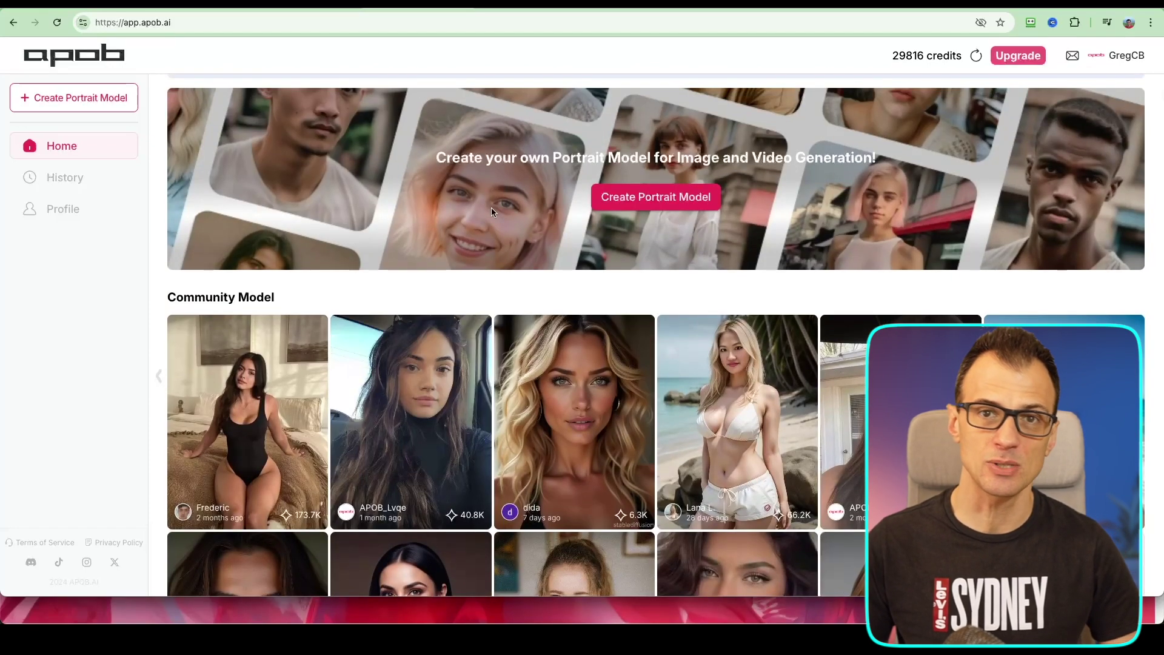
pyautogui.scroll(-15, 1151, 281)
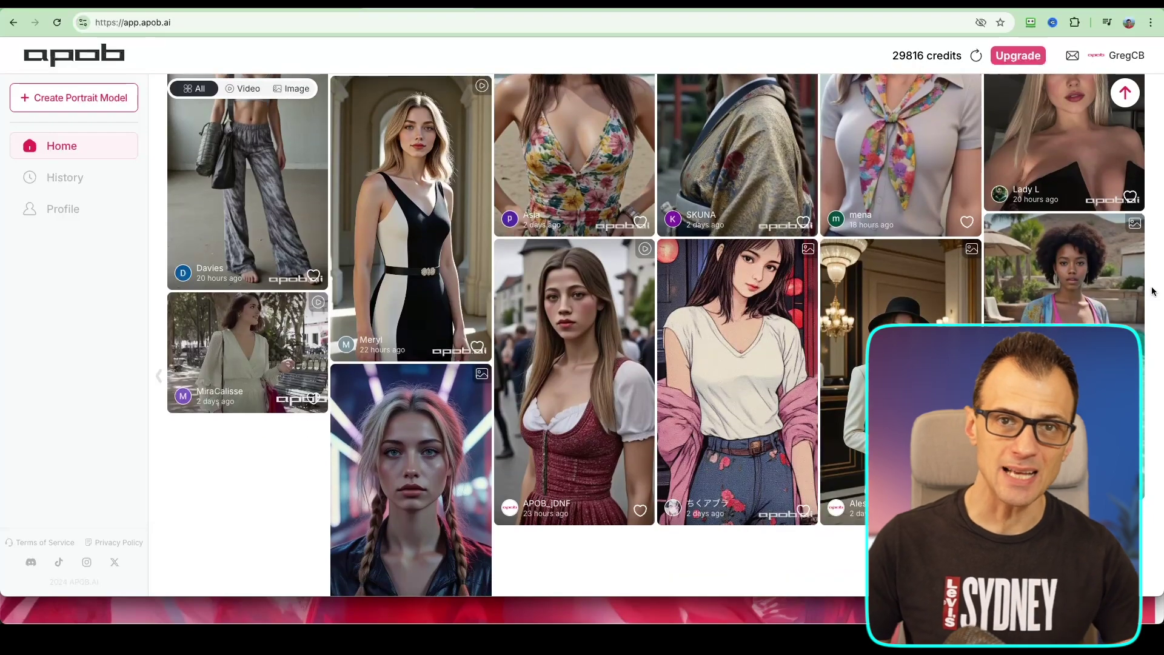
pyautogui.scroll(-20, 1154, 291)
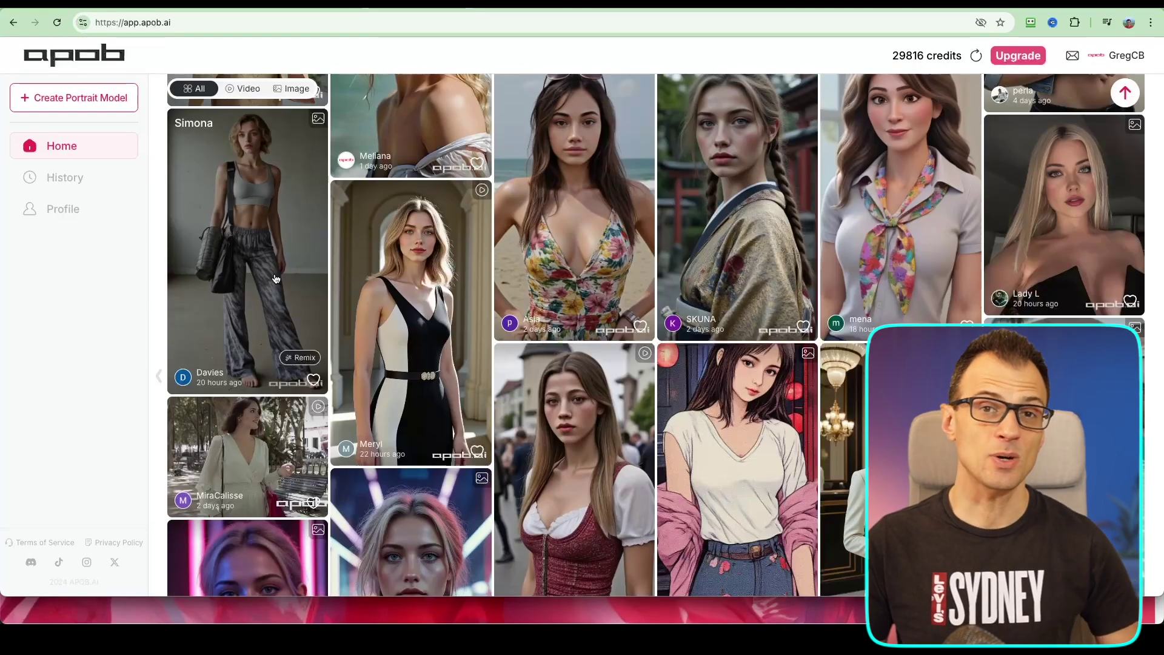
pyautogui.click(275, 276)
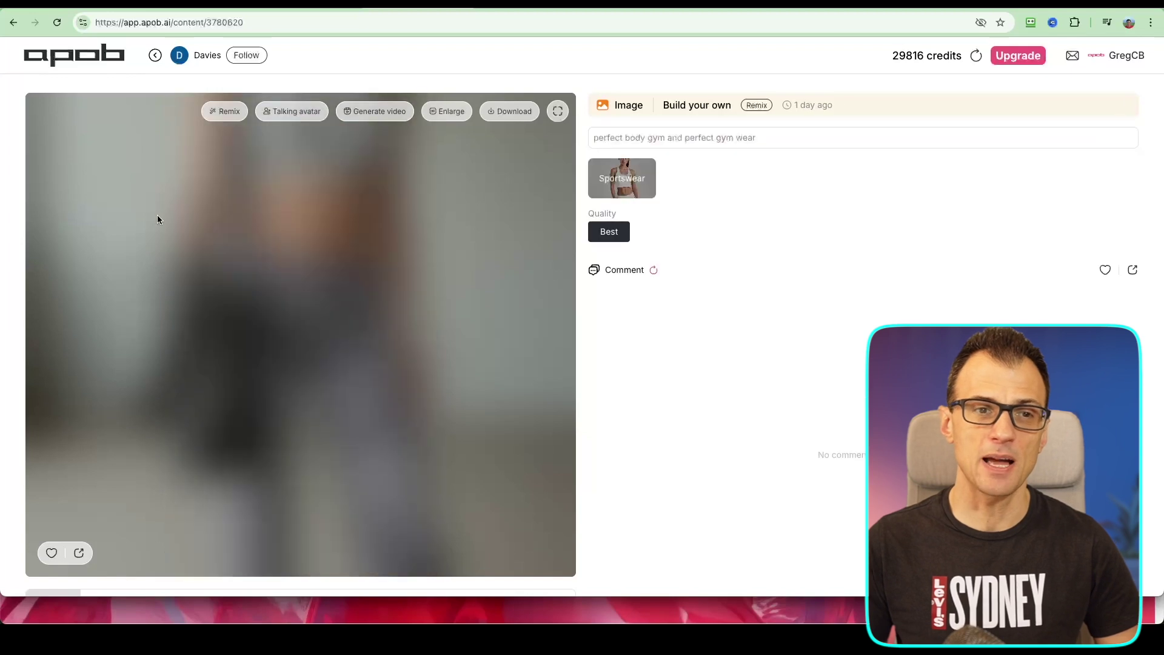
pyautogui.scroll(-4, 340, 272)
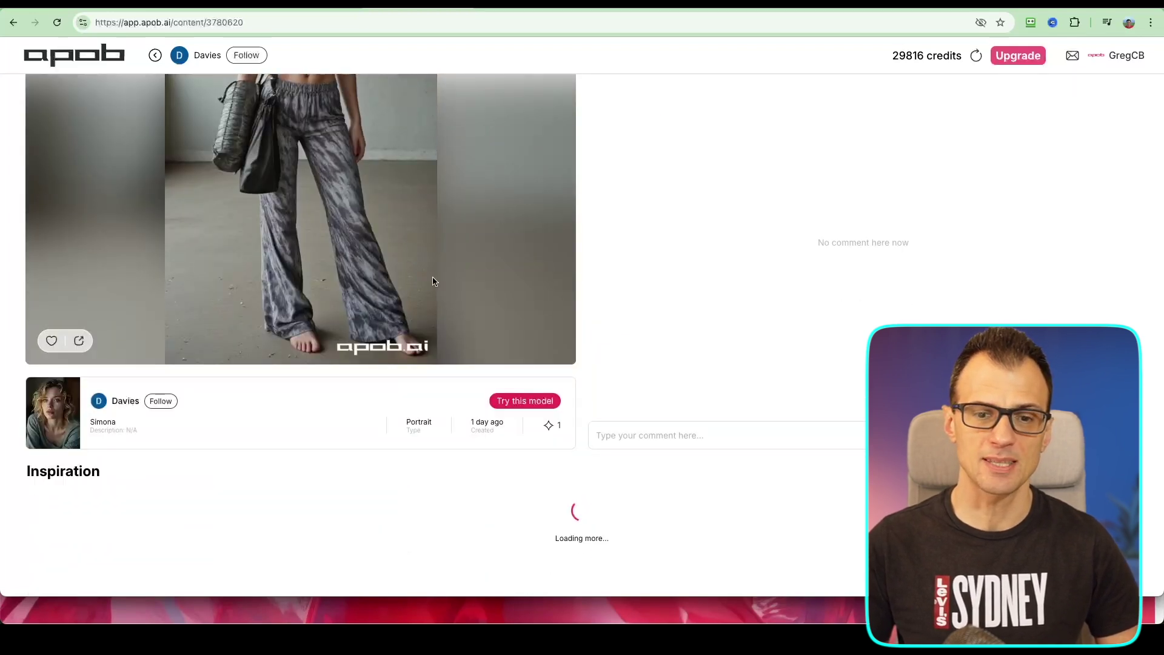
pyautogui.scroll(4, 424, 267)
pyautogui.scroll(-8, 355, 199)
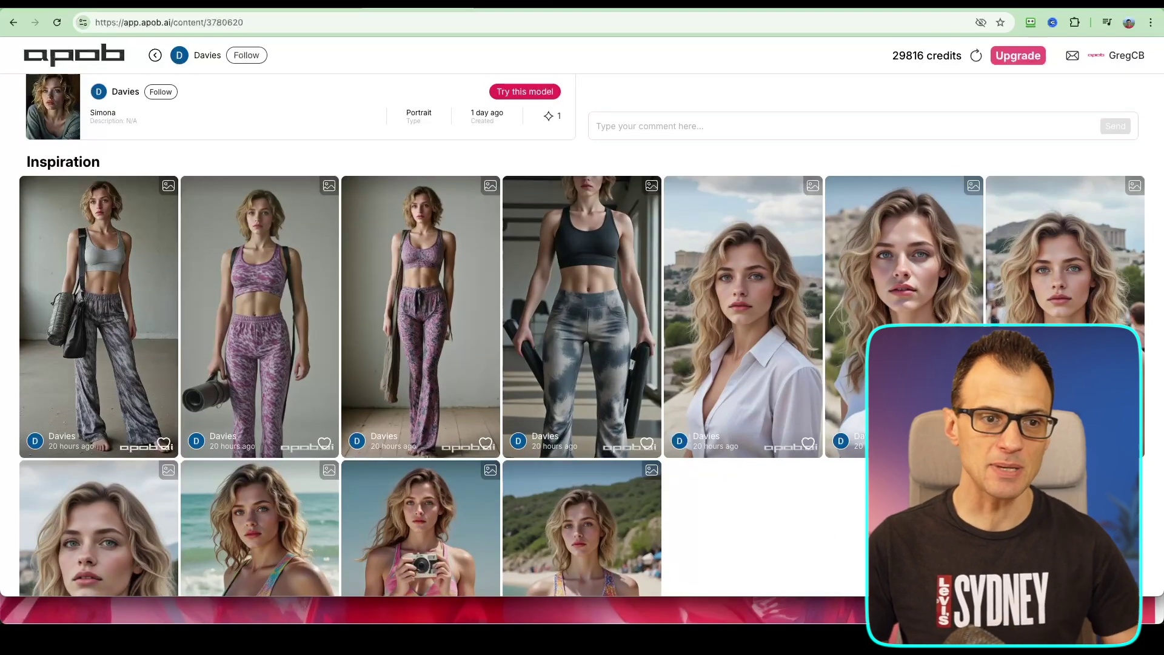
pyautogui.scroll(-3, 120, 311)
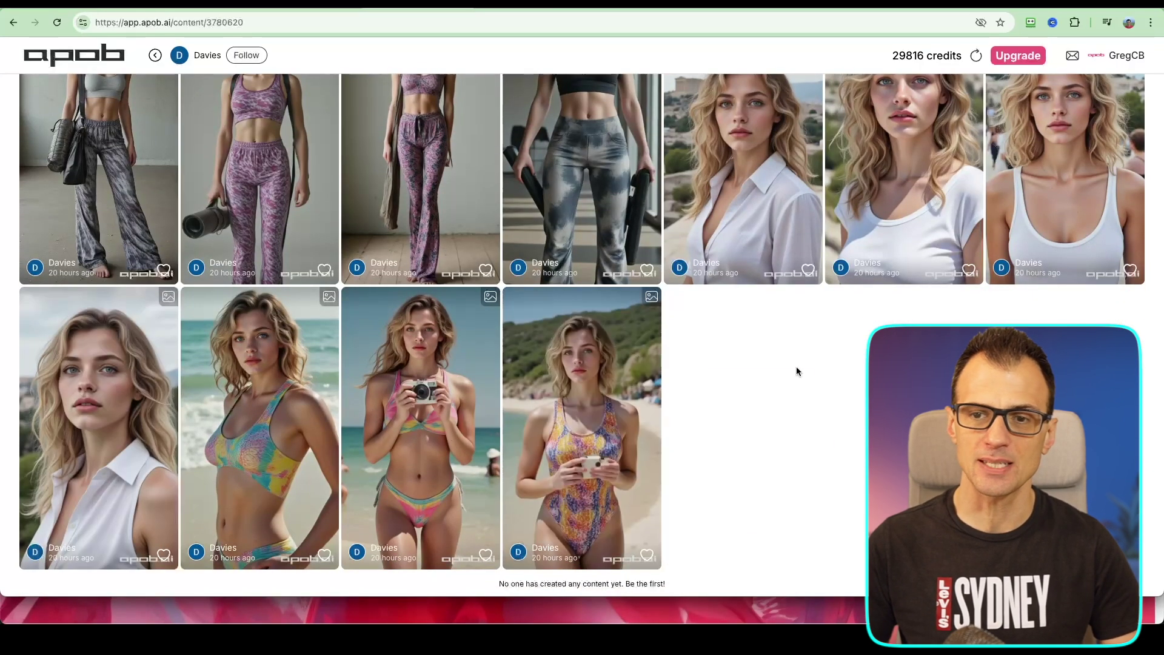
pyautogui.scroll(3, 742, 507)
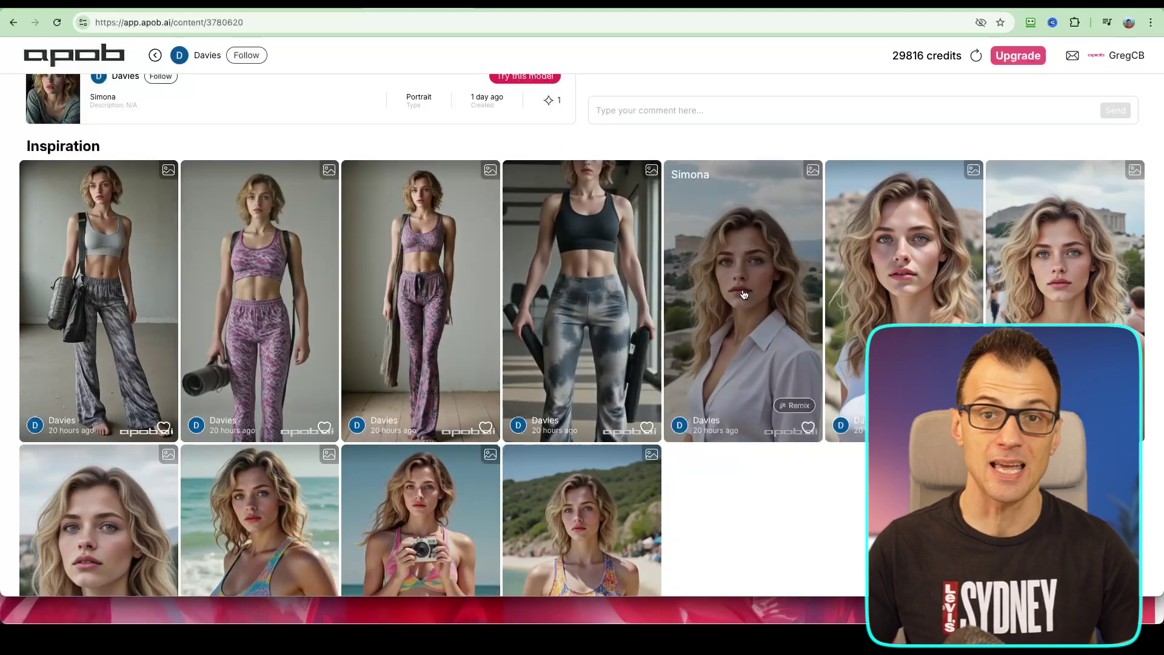
pyautogui.press('super+bracketleft')
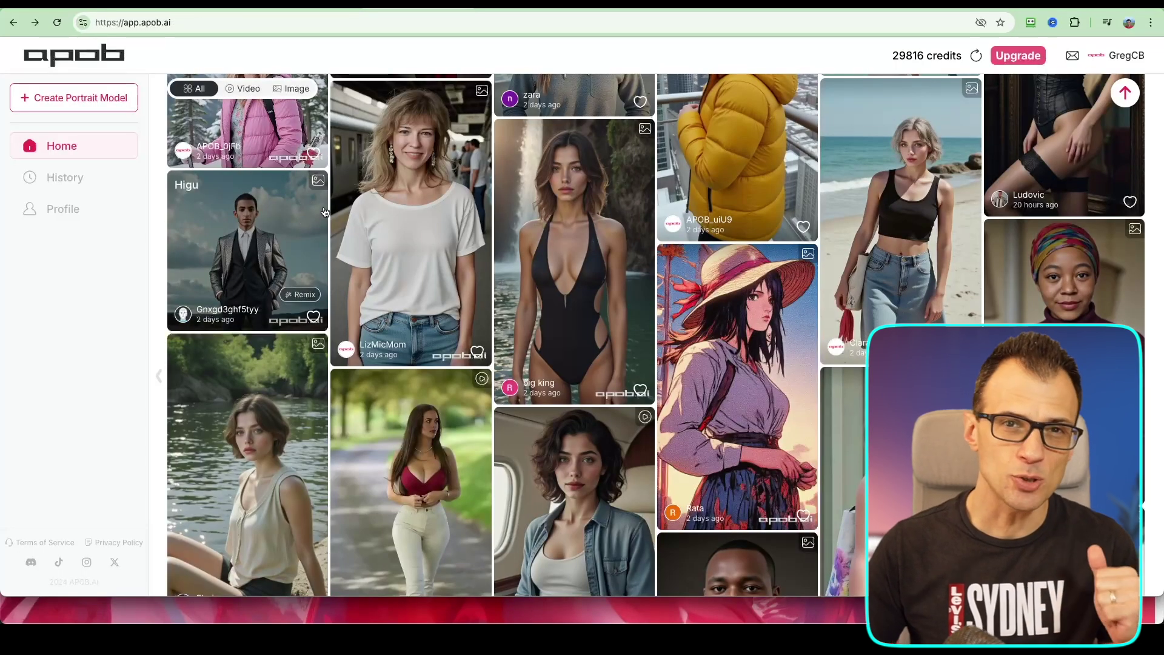
# - Open the suited-man community post and browse its Inspiration grid
pyautogui.click(231, 224)
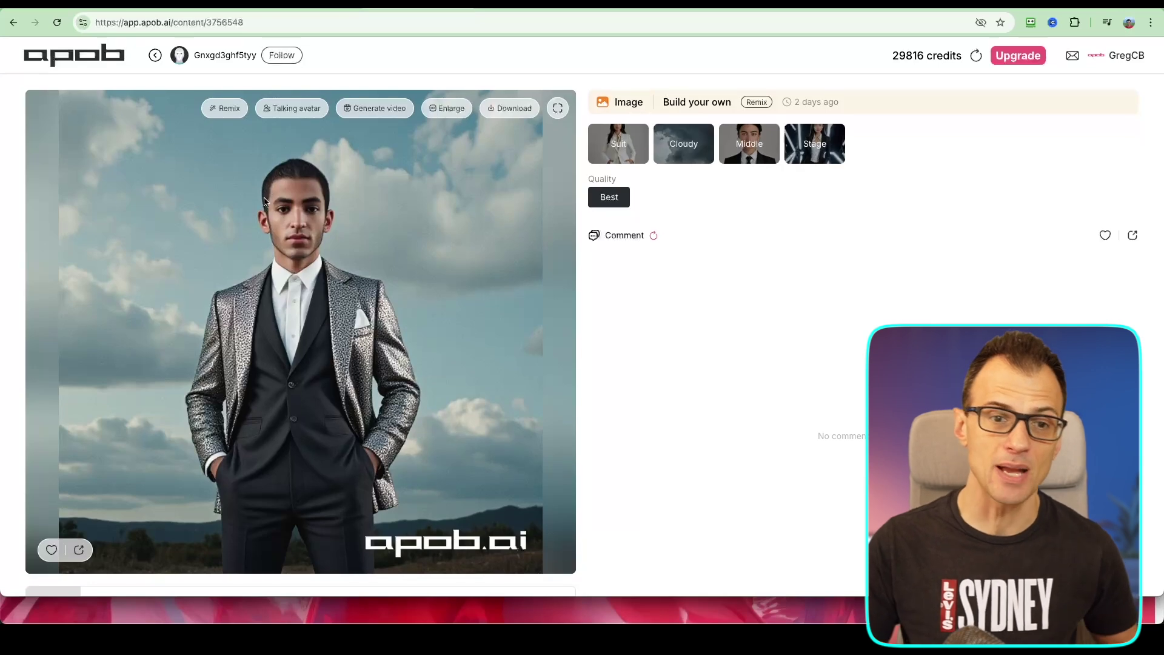
pyautogui.scroll(-2, 273, 182)
pyautogui.scroll(1, 278, 176)
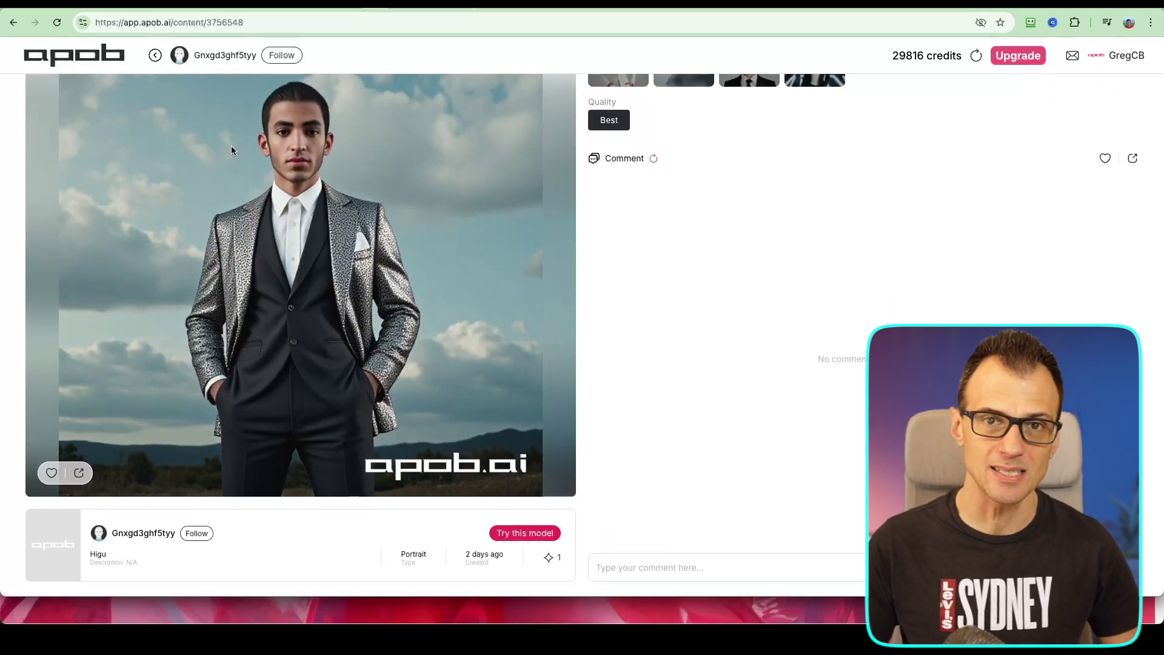
pyautogui.scroll(-7, 276, 206)
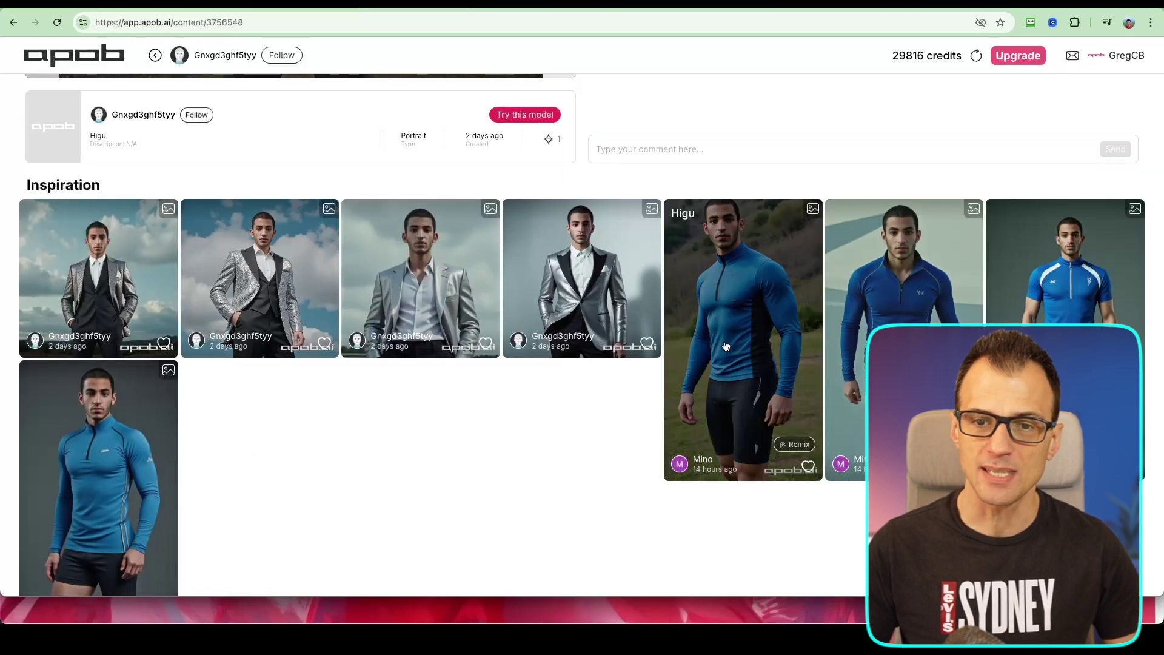
pyautogui.scroll(3, 570, 493)
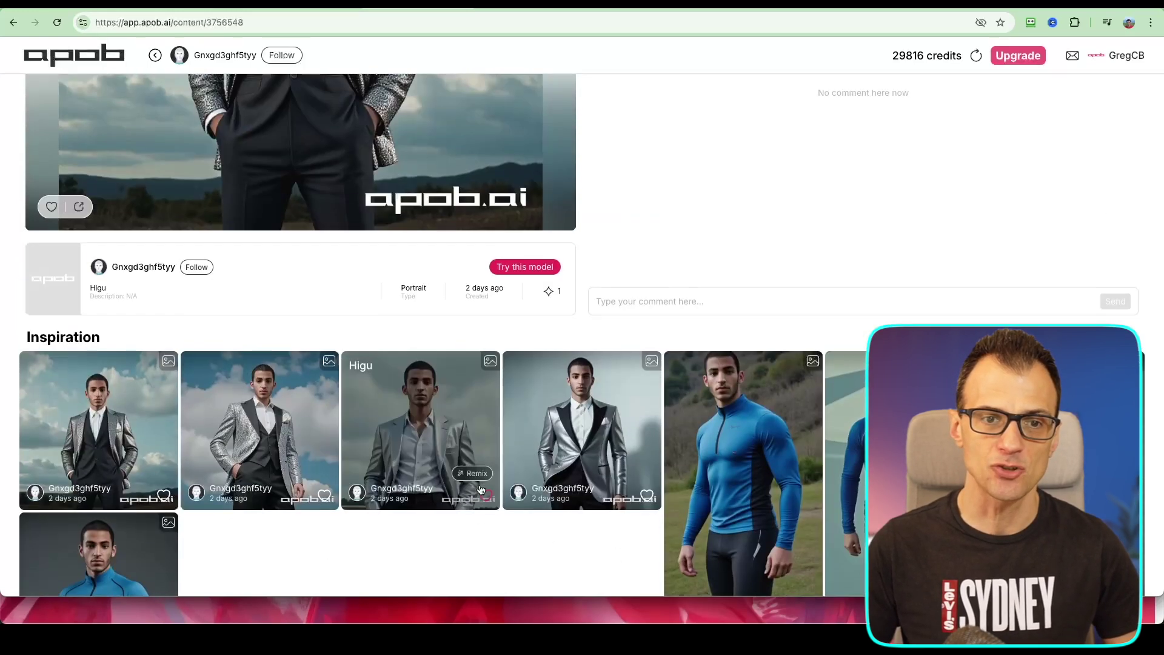
pyautogui.scroll(5, 480, 489)
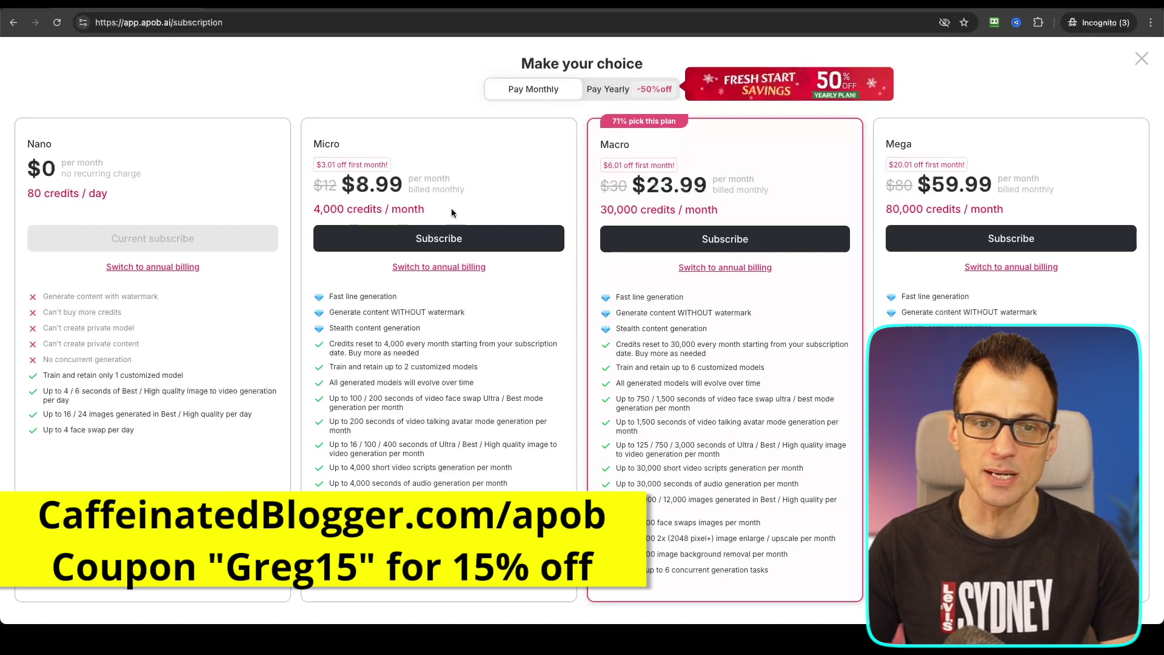
# - Compare the yearly-billed plan prices, then switch back to monthly billing
pyautogui.click(608, 94)
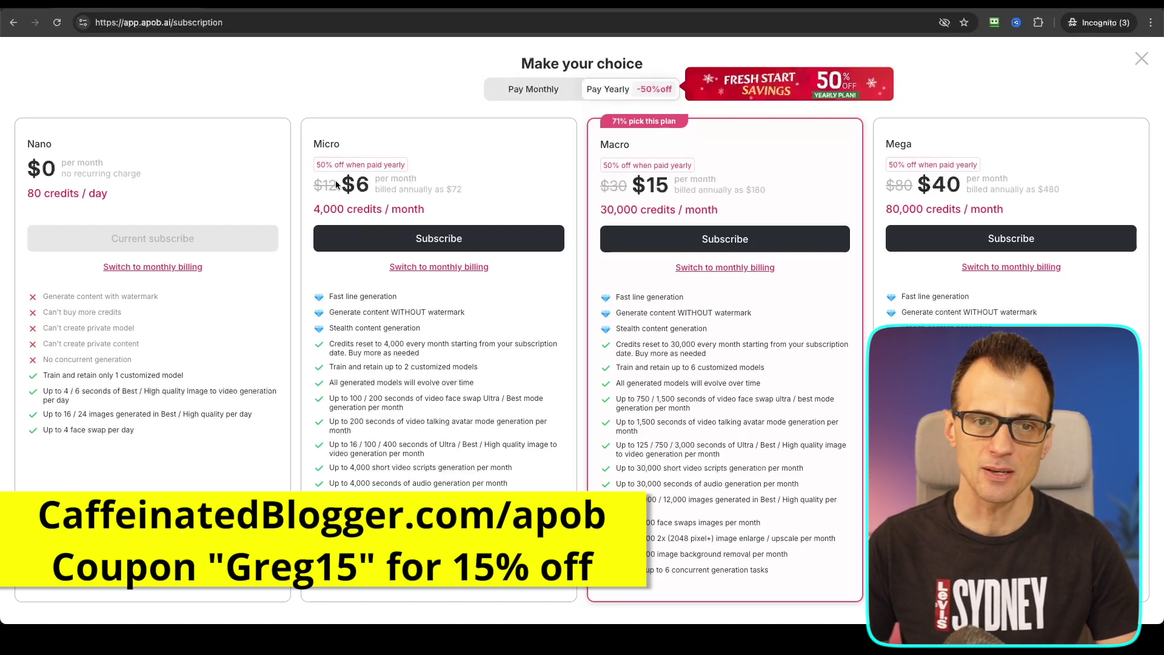
pyautogui.click(540, 97)
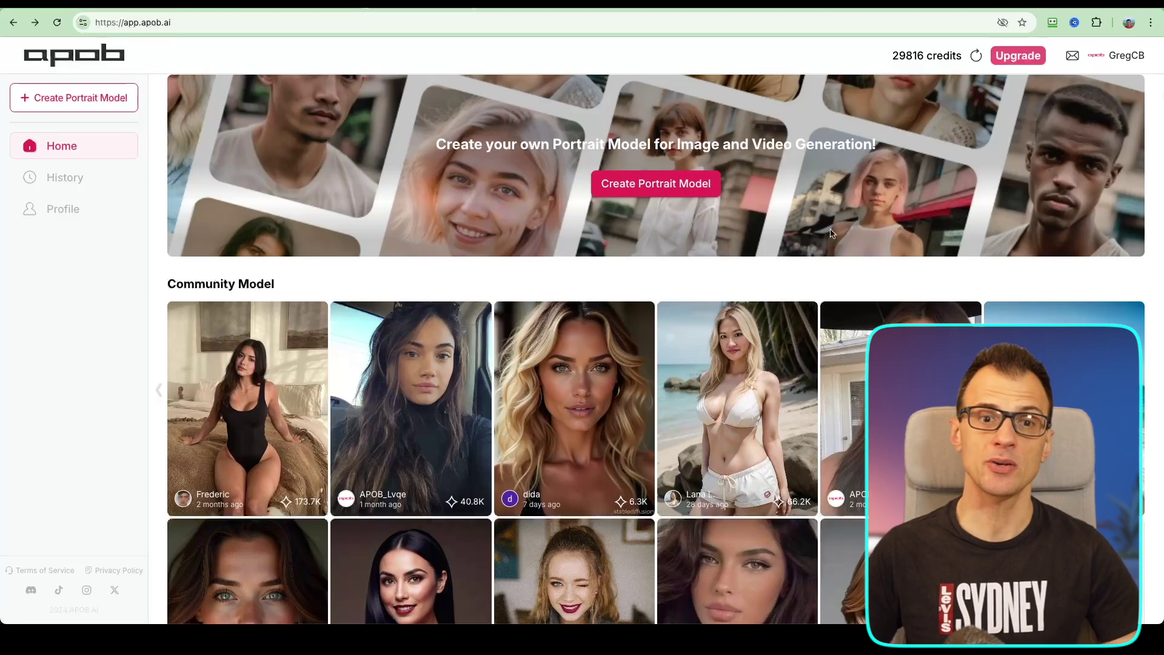
pyautogui.scroll(-3, 832, 234)
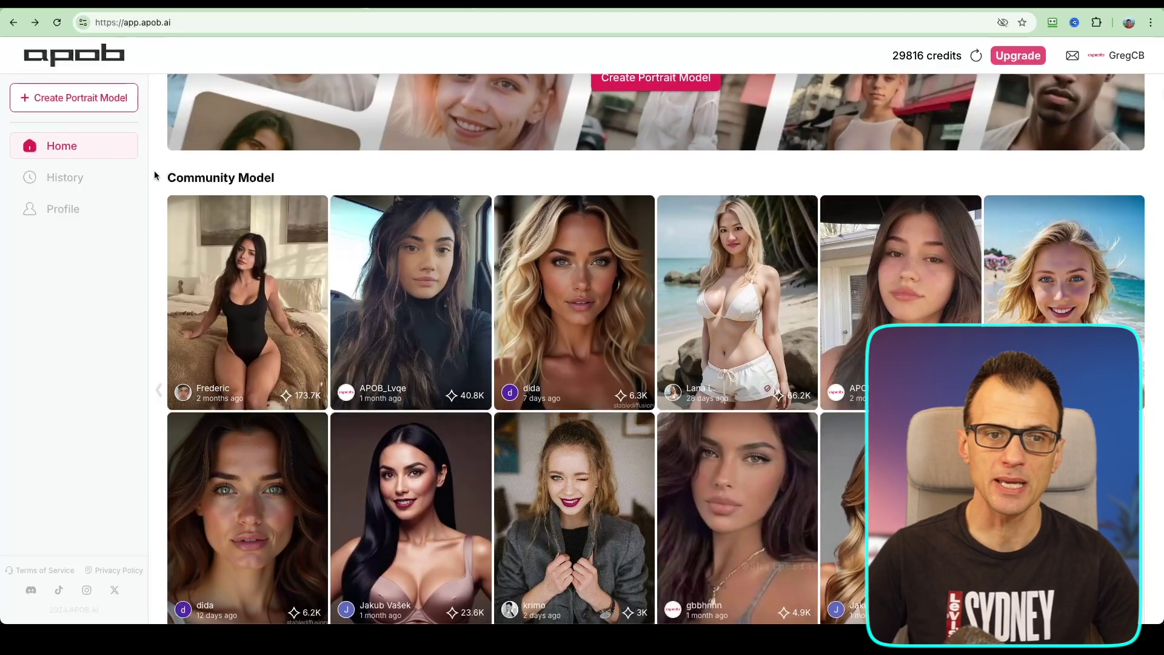
pyautogui.scroll(-5, 182, 230)
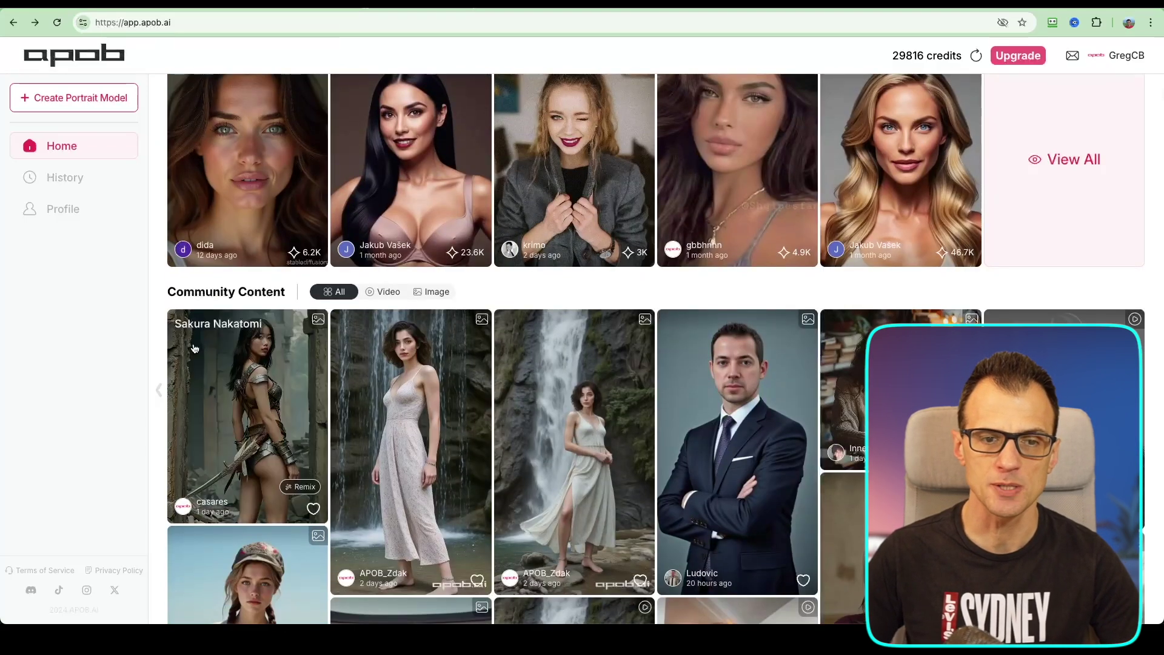
pyautogui.scroll(4, 557, 296)
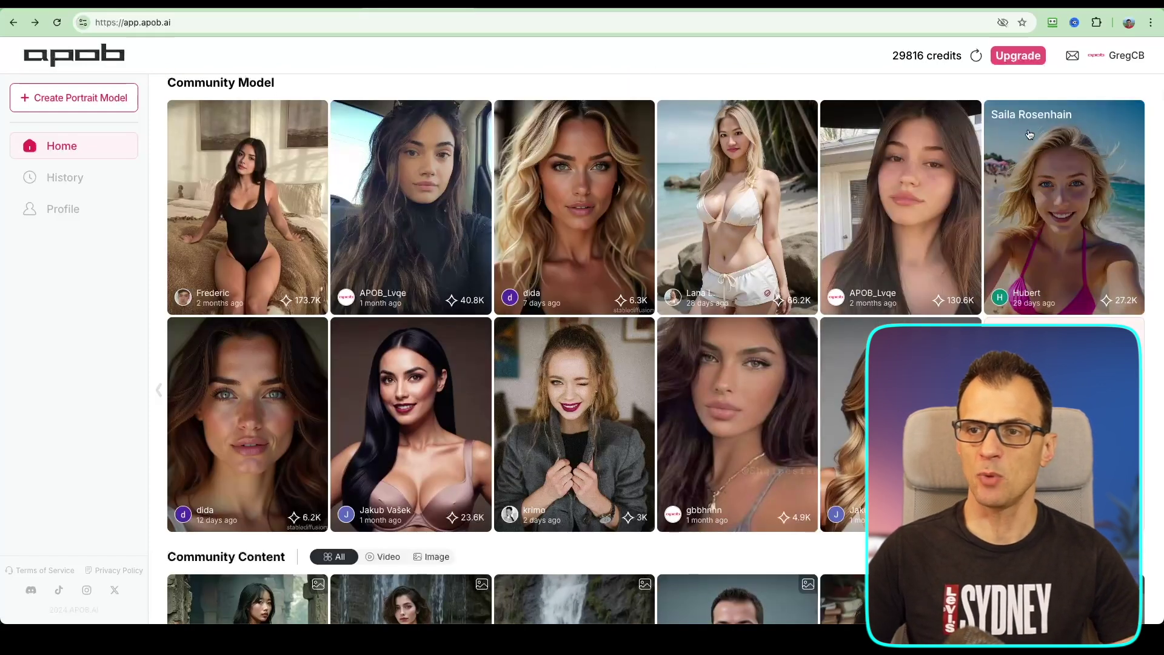
pyautogui.click(1054, 133)
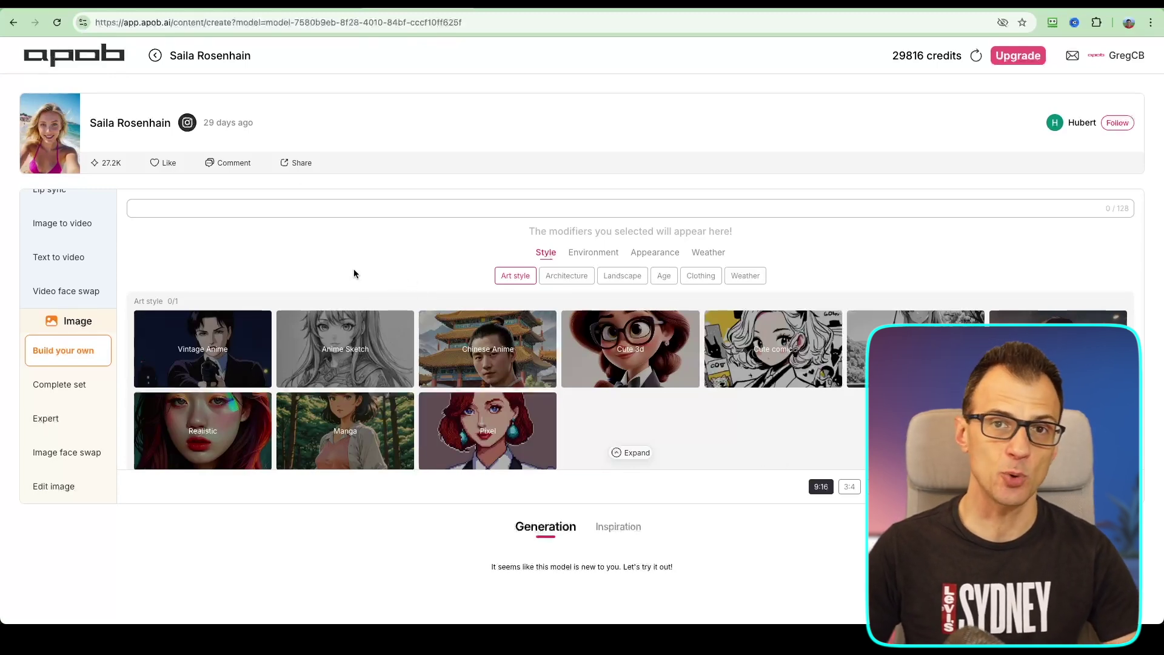
pyautogui.click(12, 26)
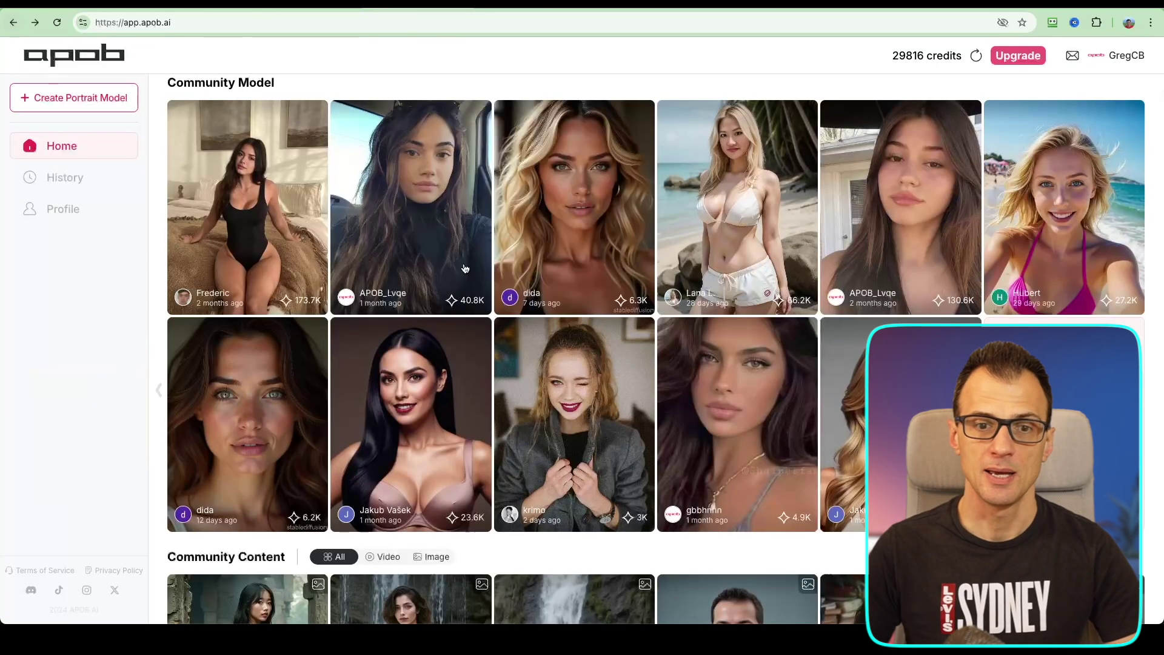
pyautogui.scroll(-3, 607, 364)
pyautogui.scroll(5, 708, 323)
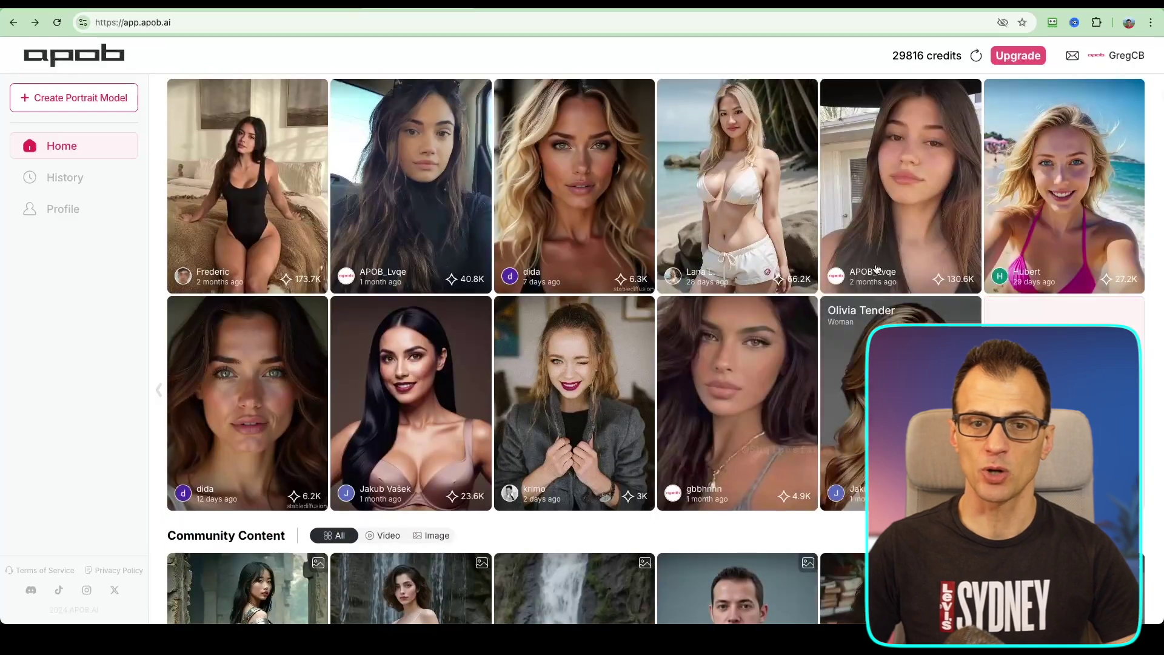
pyautogui.scroll(-4, 708, 322)
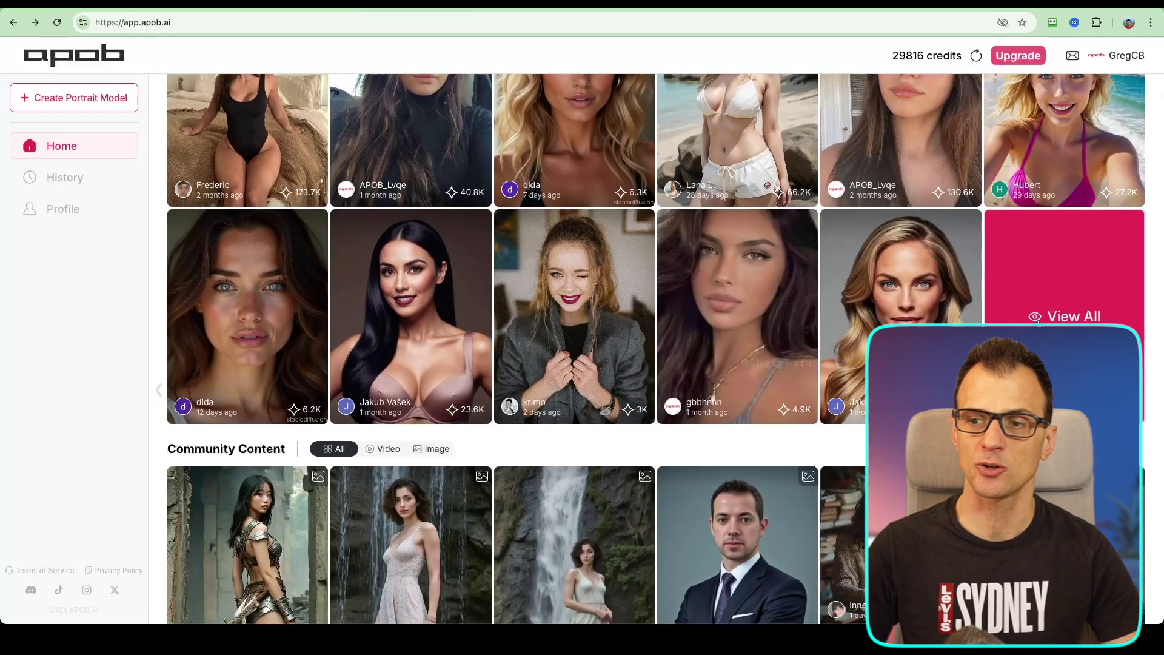
# - Open the full Community Model list and scroll through it to find the blonde beach model
pyautogui.click(1039, 321)
pyautogui.scroll(-8, 692, 296)
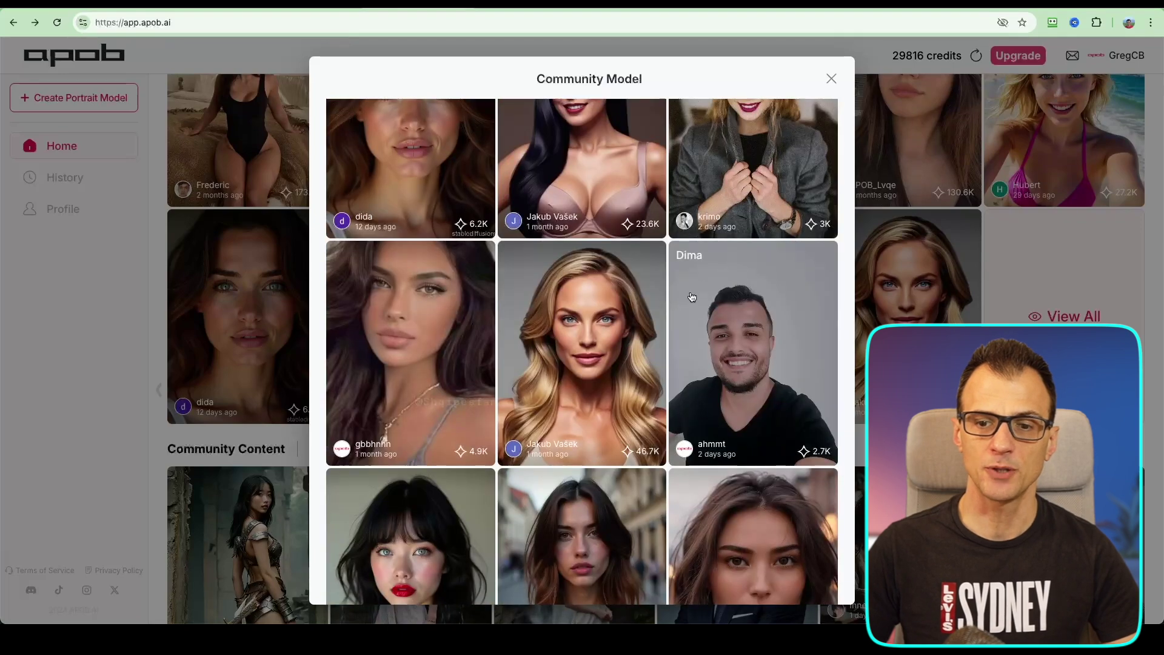
pyautogui.scroll(-15, 692, 296)
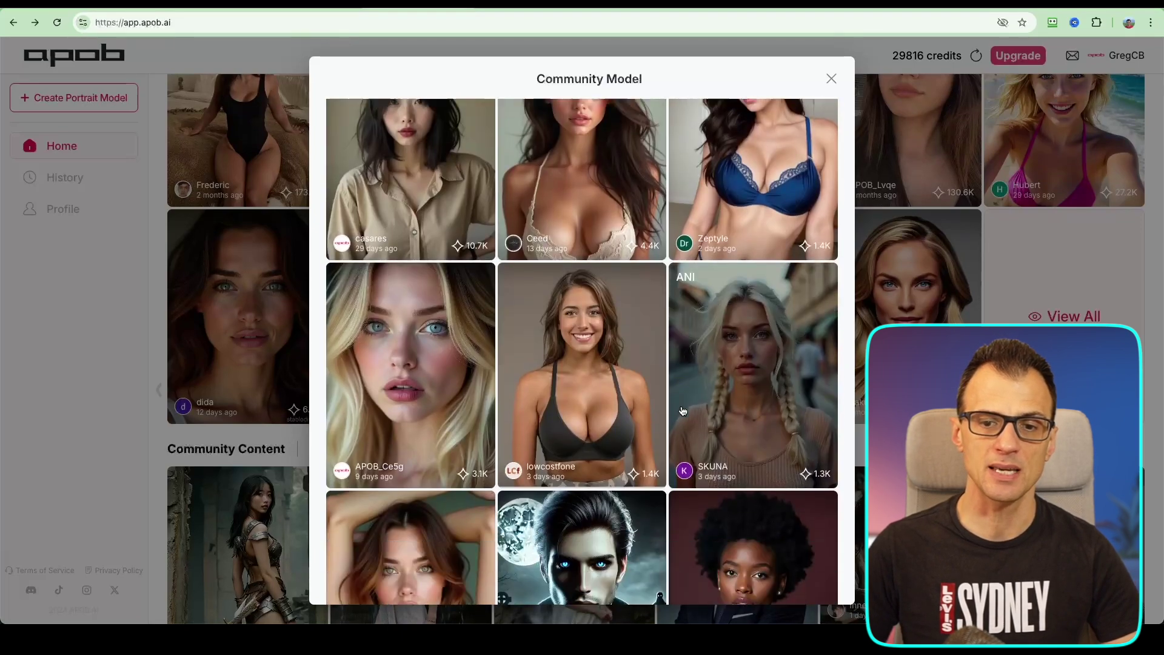
pyautogui.scroll(-1, 683, 412)
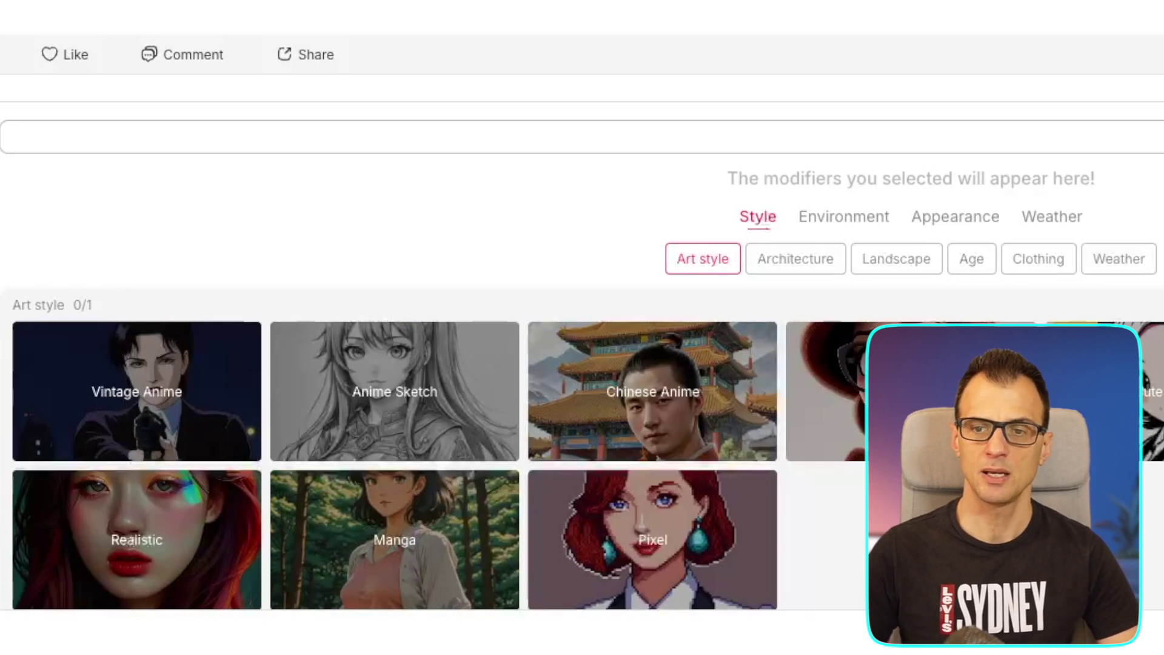
# - Apply the Realistic art style and the Beach landscape to the image prompt
pyautogui.click(100, 578)
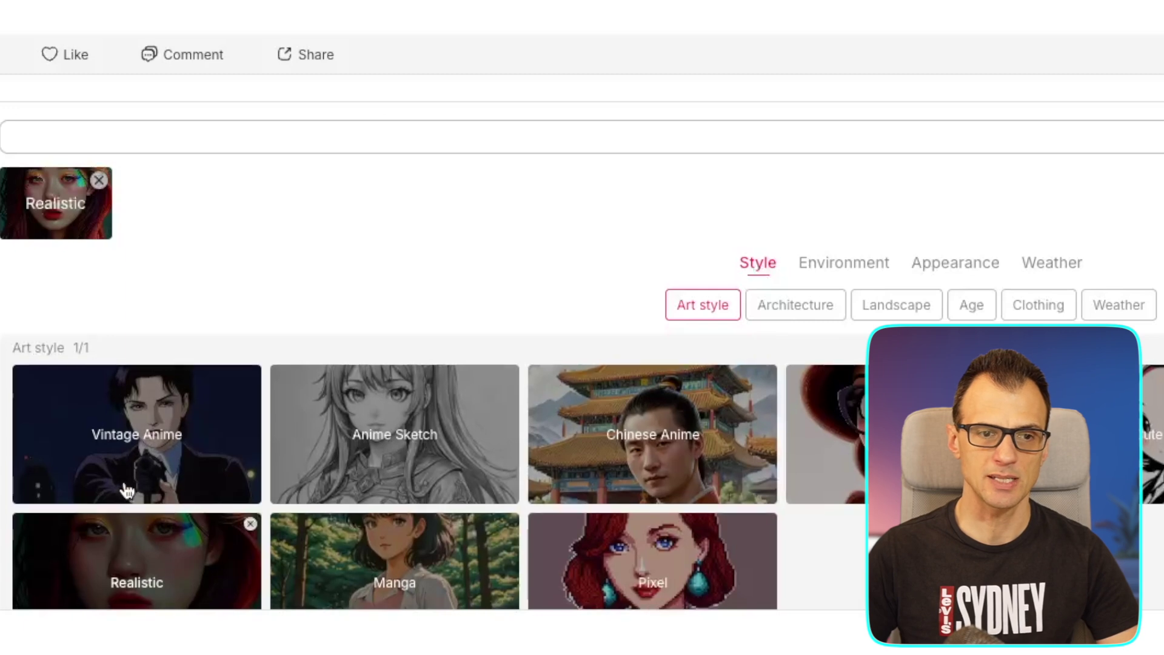
pyautogui.scroll(-1, 273, 570)
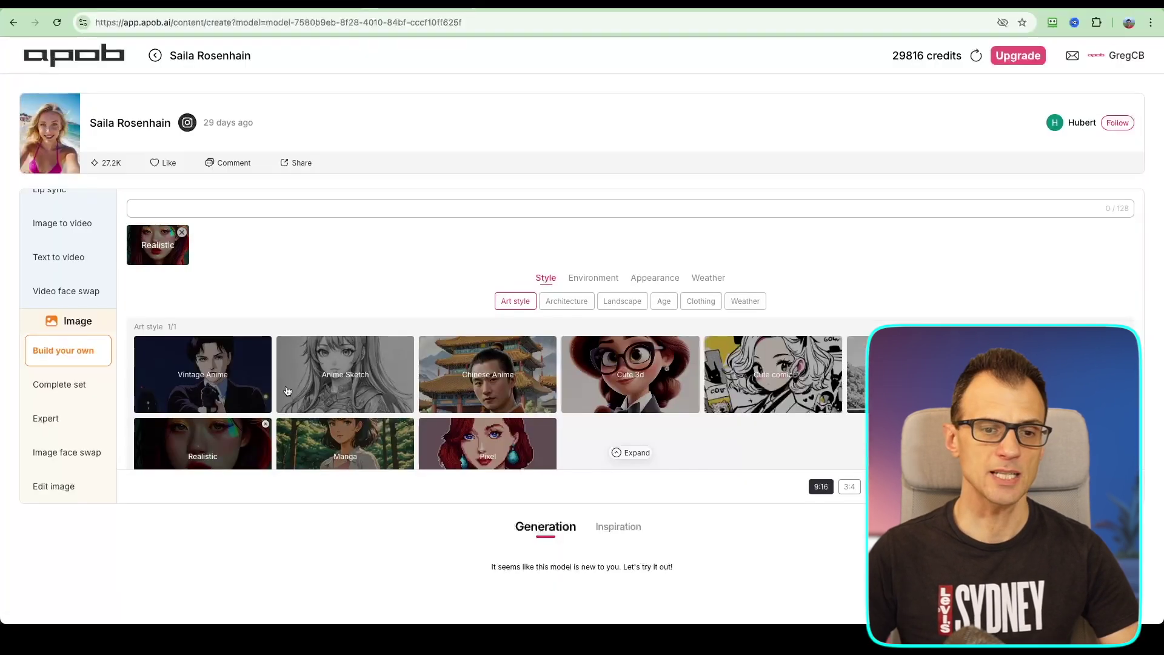
pyautogui.scroll(-2, 287, 390)
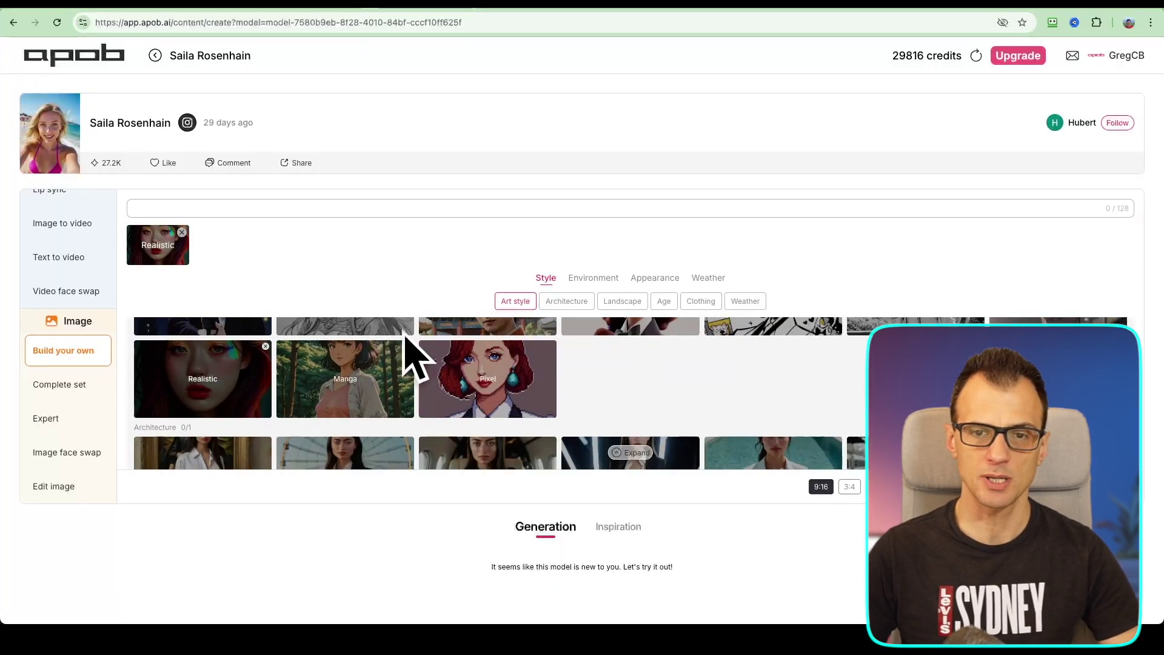
pyautogui.scroll(2, 332, 387)
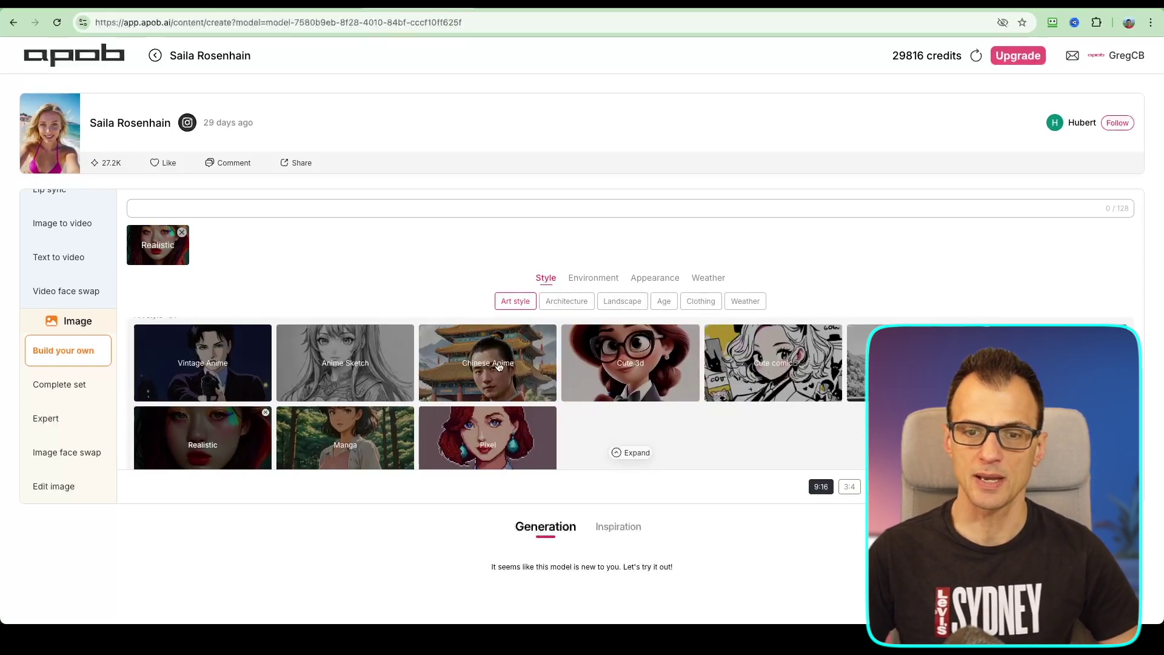
pyautogui.scroll(-4, 362, 379)
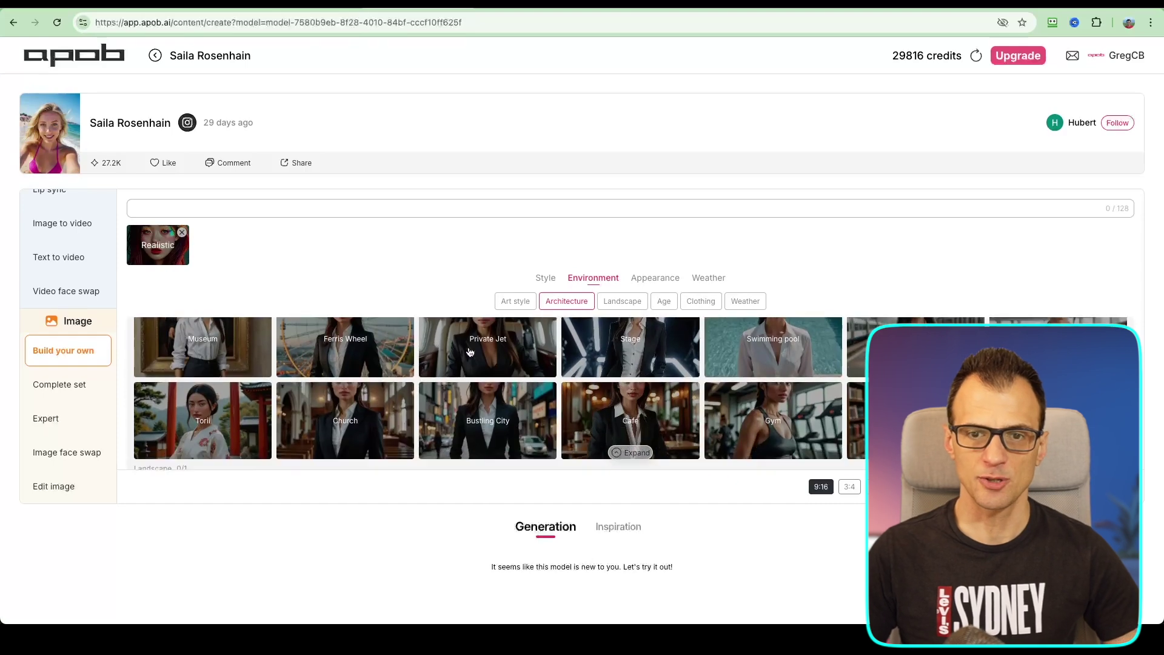
pyautogui.click(624, 307)
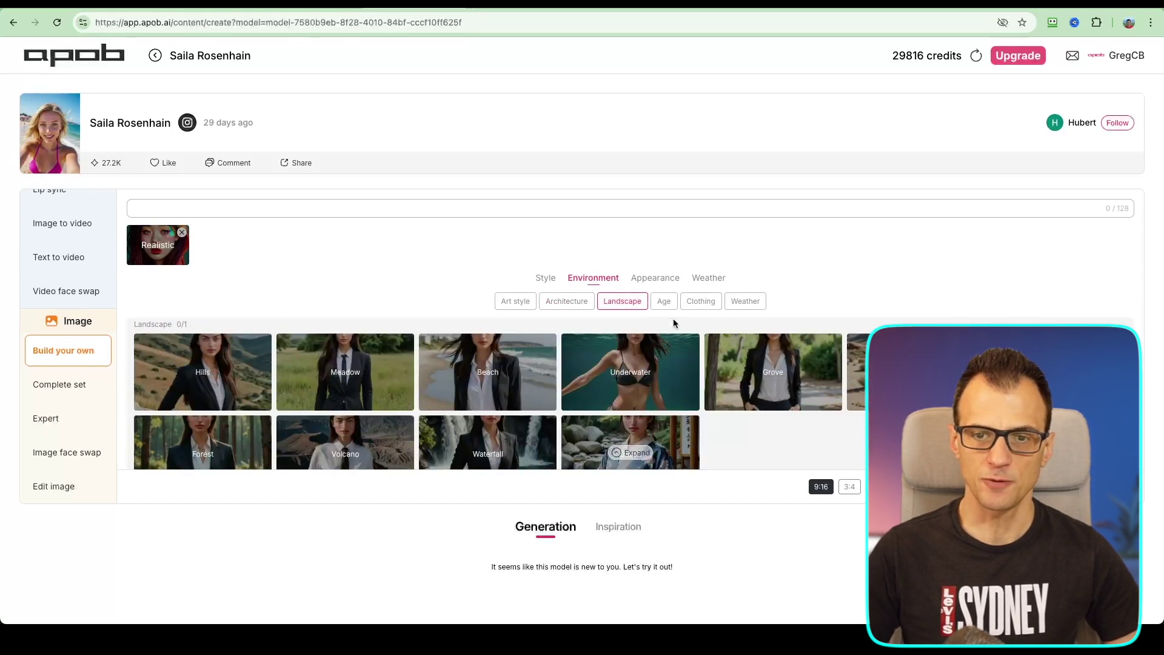
pyautogui.scroll(1, 577, 393)
pyautogui.click(479, 386)
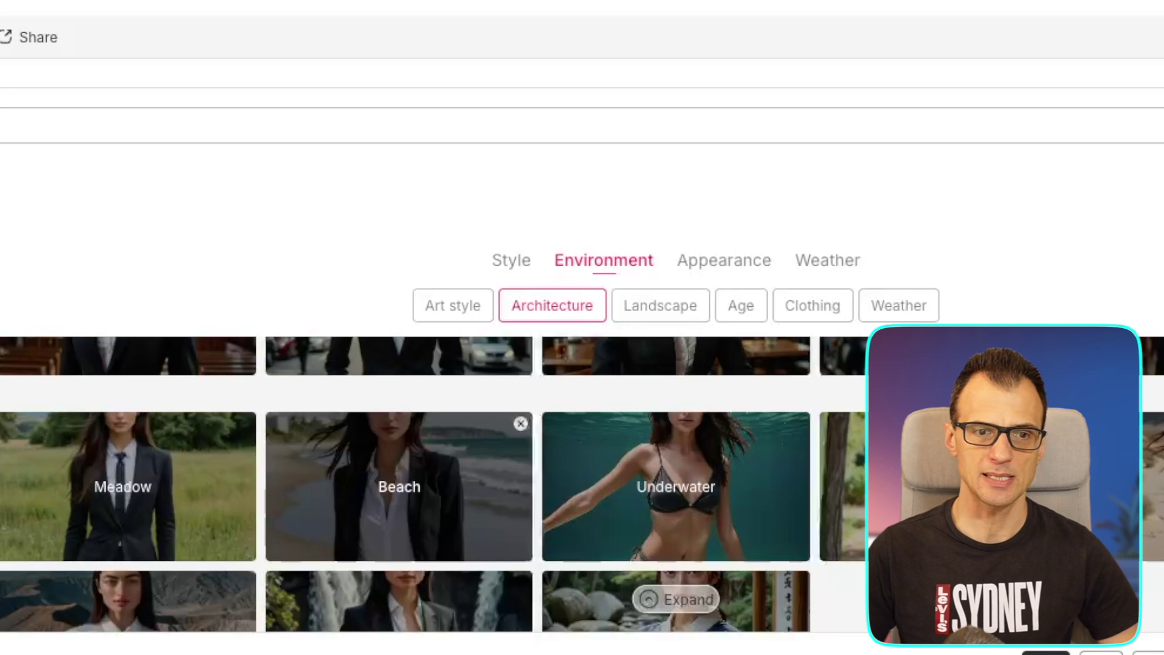
# - Add Middle age, Hot summer clothing and Sunny day weather modifiers
pyautogui.click(687, 326)
pyautogui.click(741, 305)
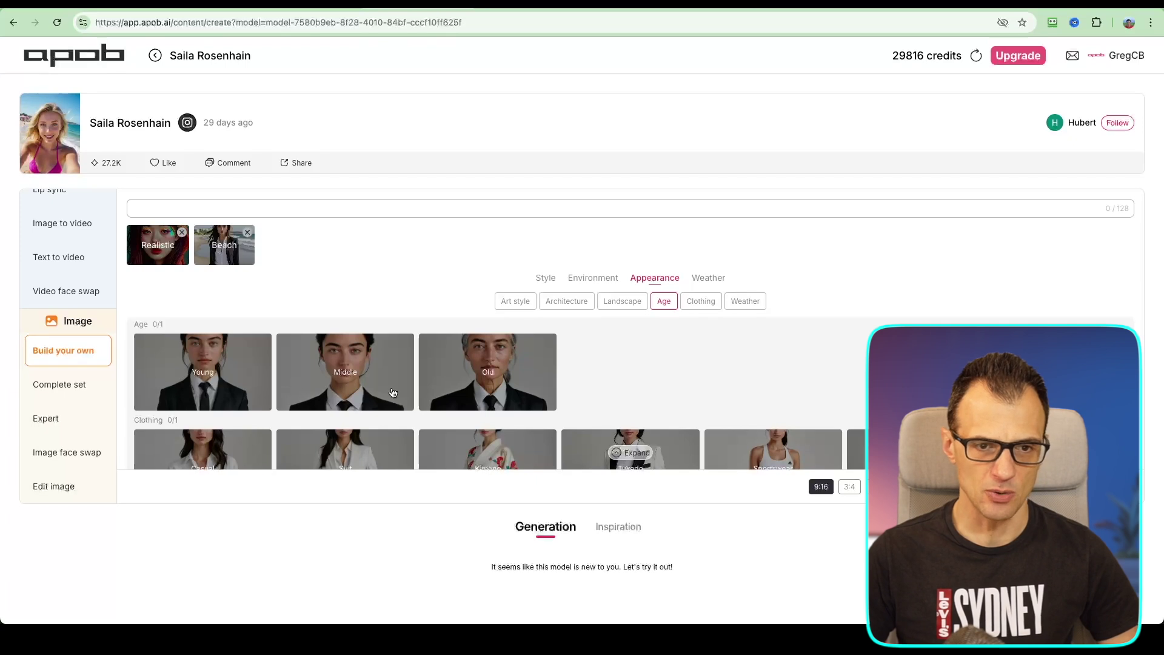
pyautogui.click(367, 393)
pyautogui.click(698, 303)
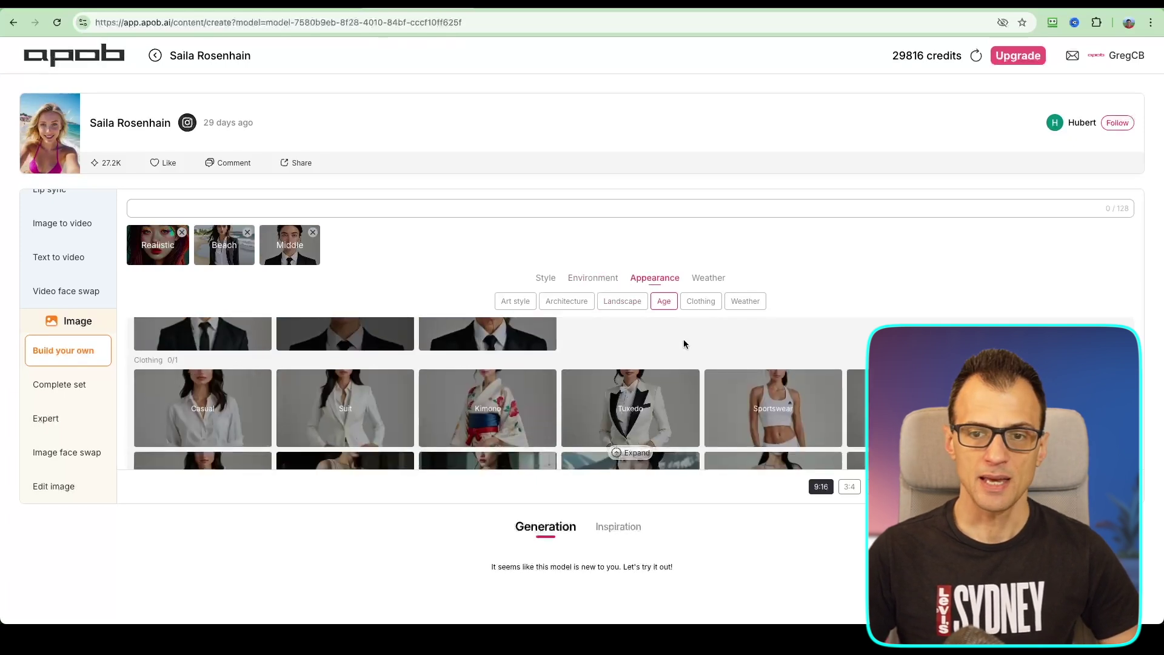
pyautogui.scroll(-1, 465, 462)
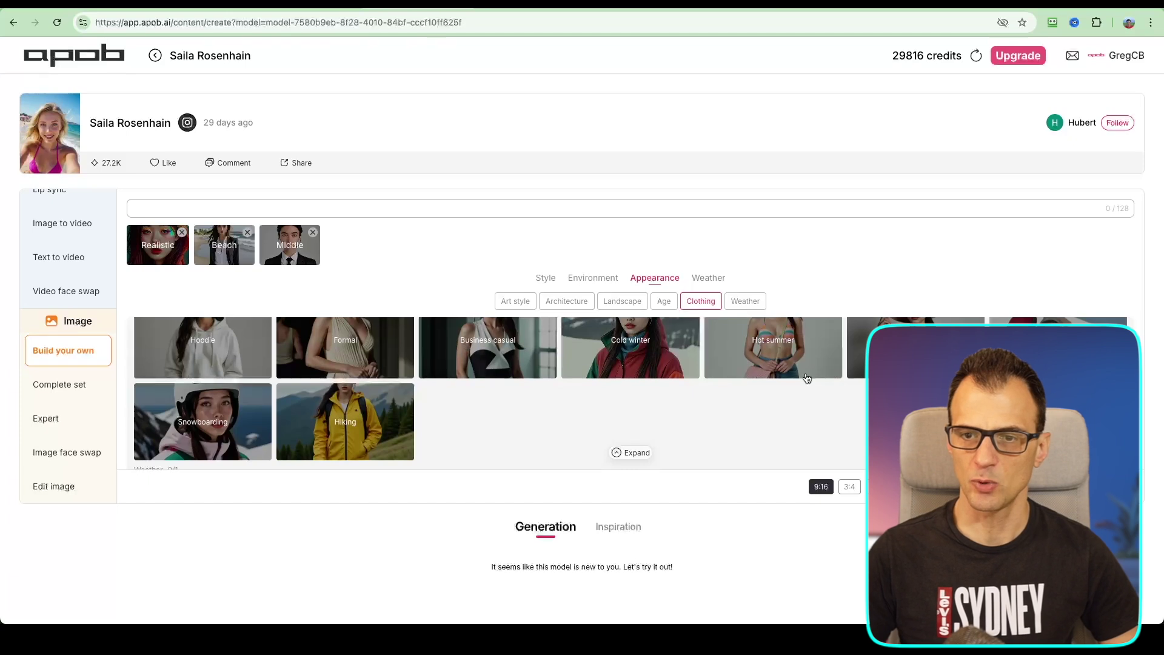
pyautogui.scroll(2, 369, 343)
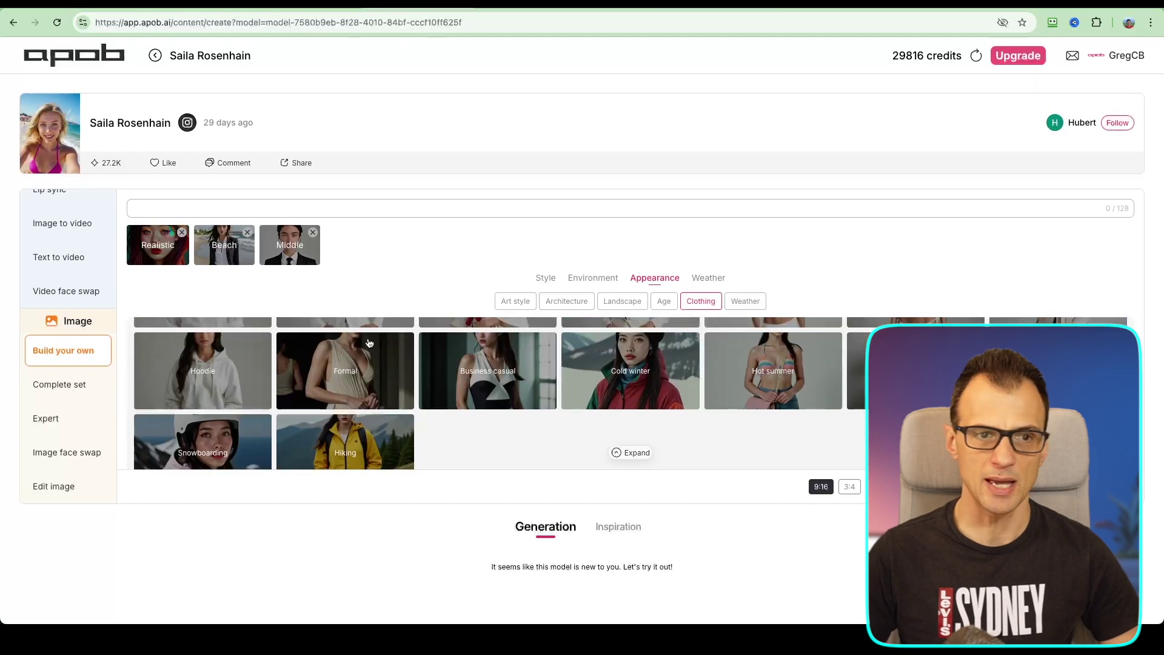
pyautogui.click(813, 387)
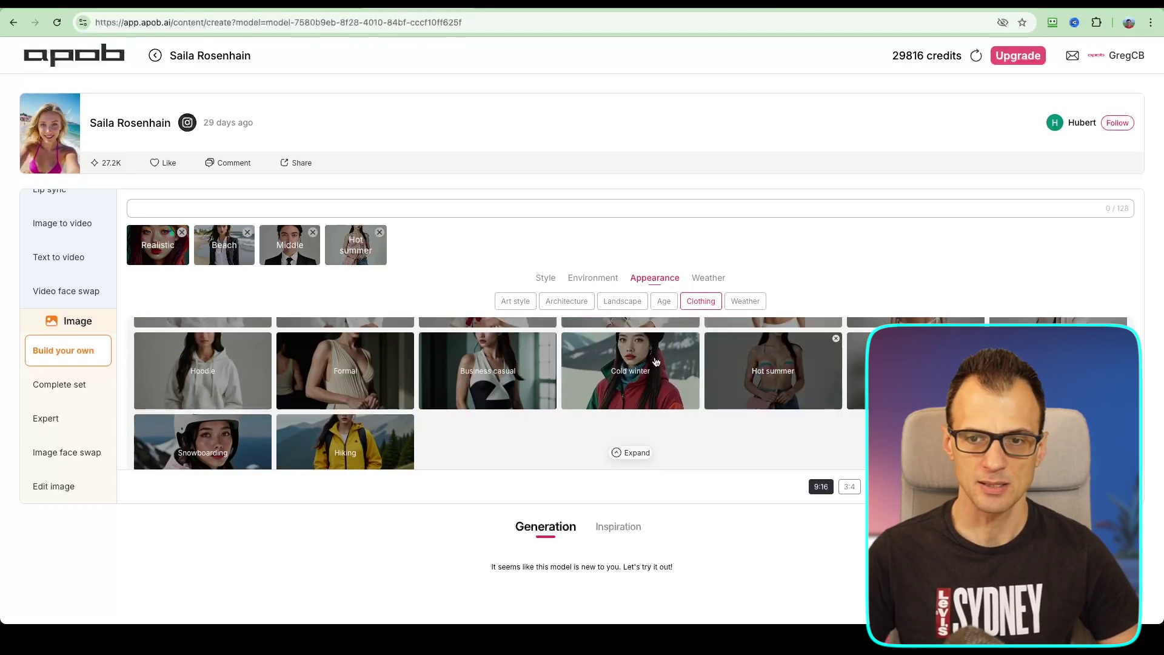
pyautogui.click(745, 301)
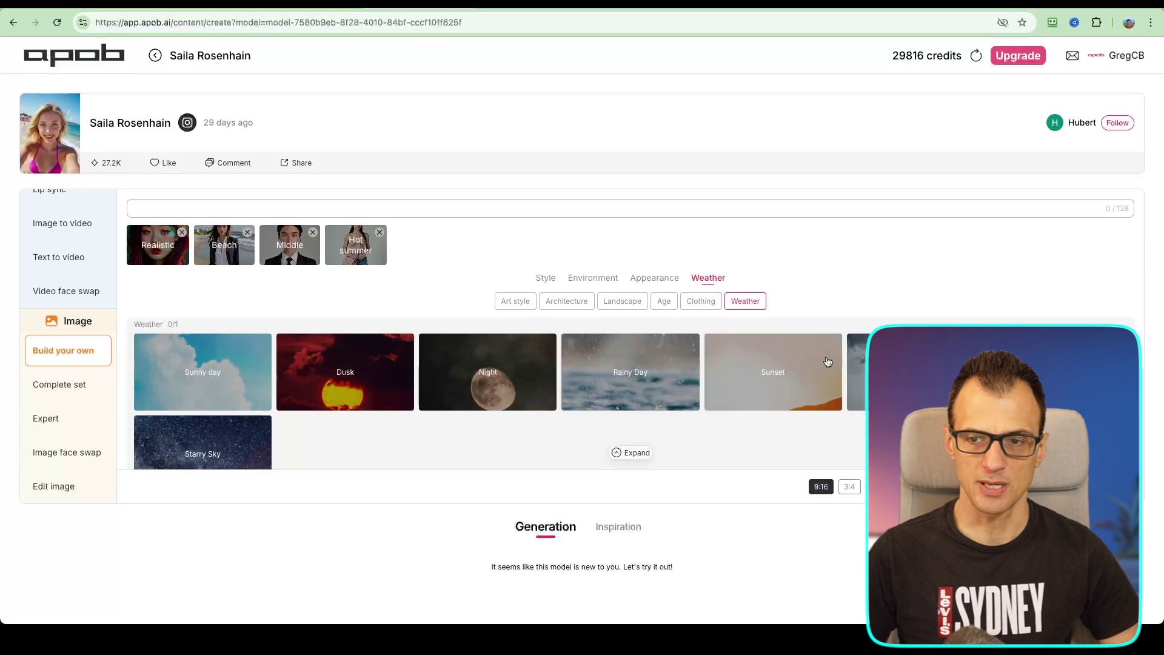
pyautogui.click(210, 378)
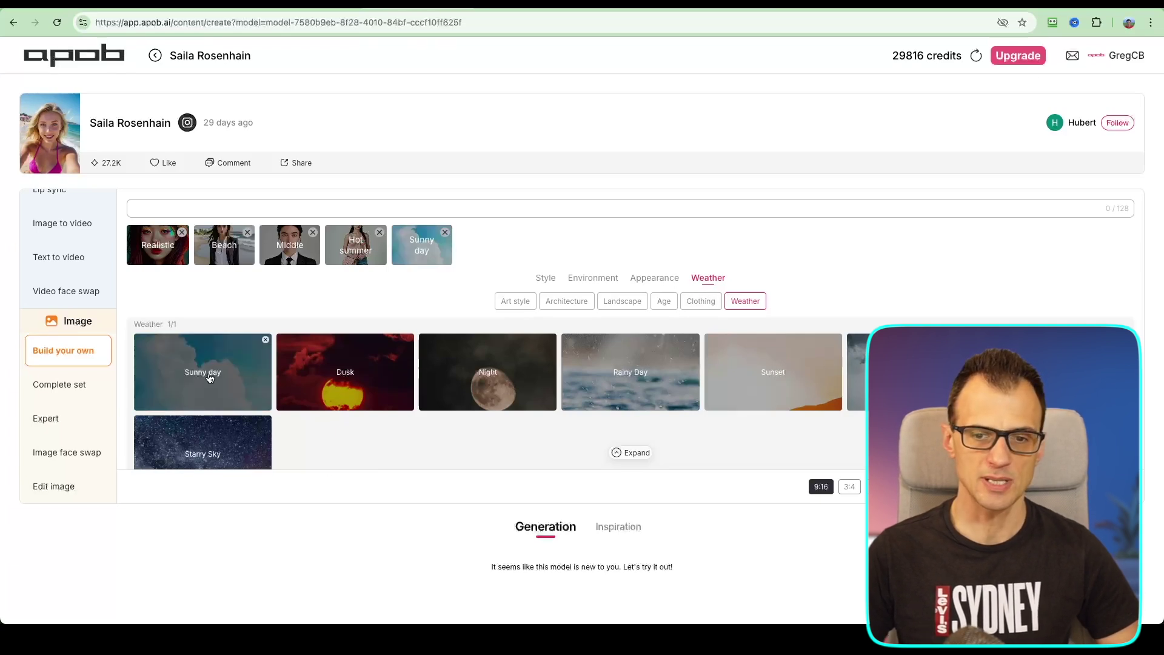
pyautogui.scroll(-2, 631, 394)
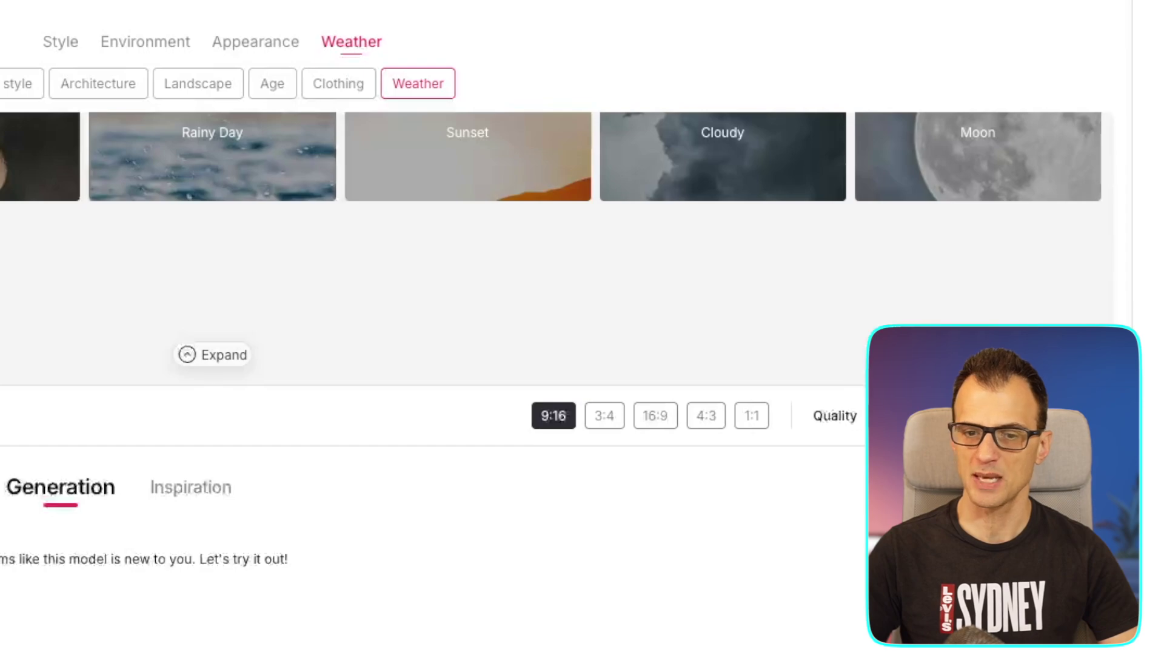
# - Generate four 9:16 beach portraits for 20 credits and scroll through the results
pyautogui.click(1054, 415)
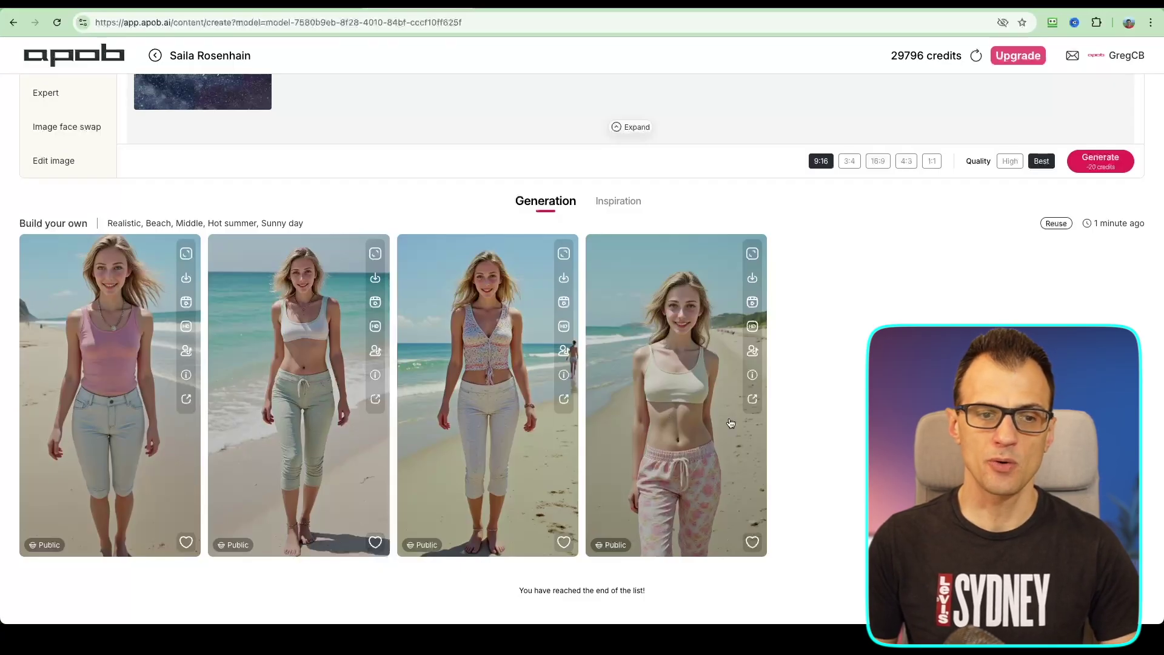
pyautogui.scroll(5, 730, 423)
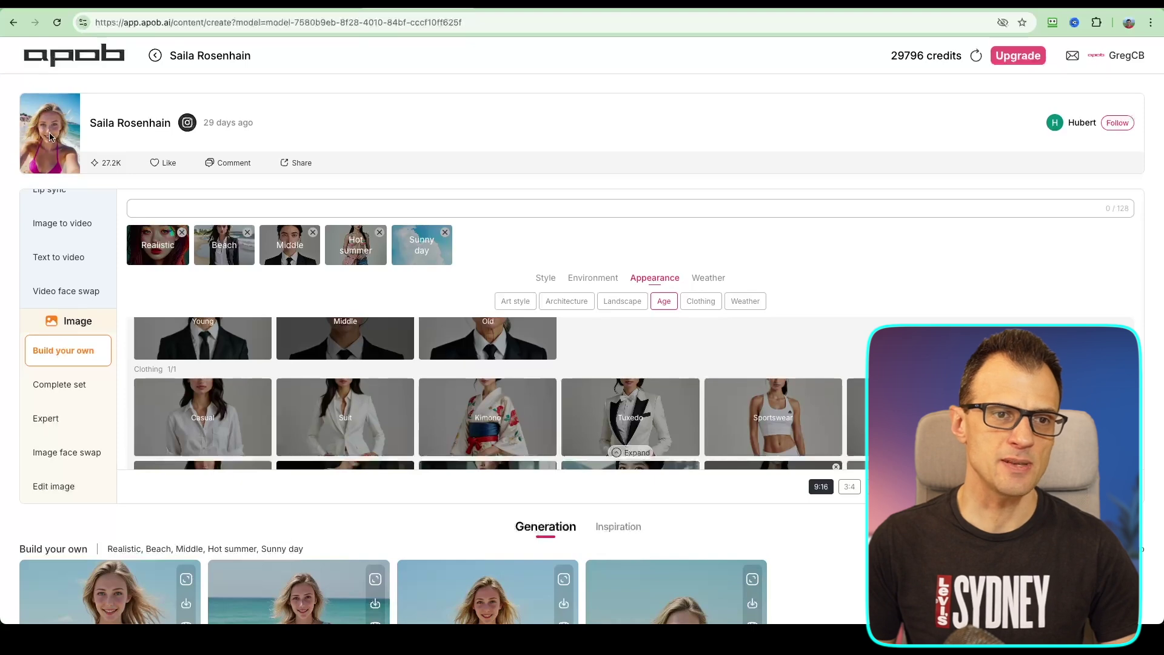
pyautogui.scroll(-5, 190, 338)
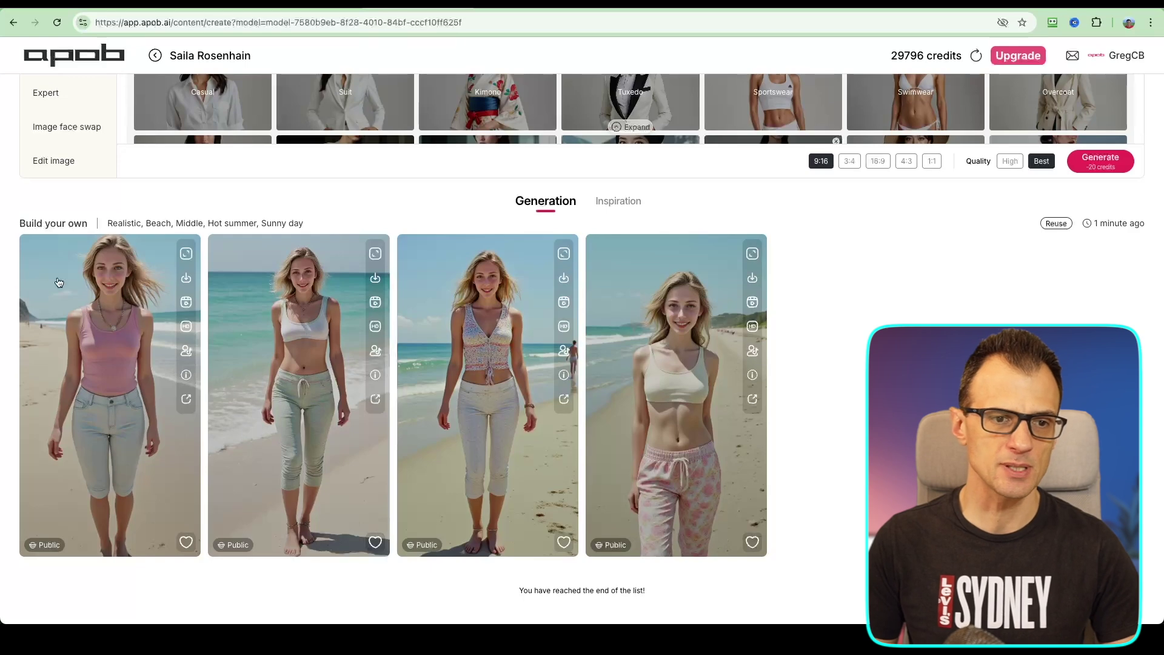
pyautogui.scroll(5, 121, 316)
pyautogui.scroll(-5, 88, 247)
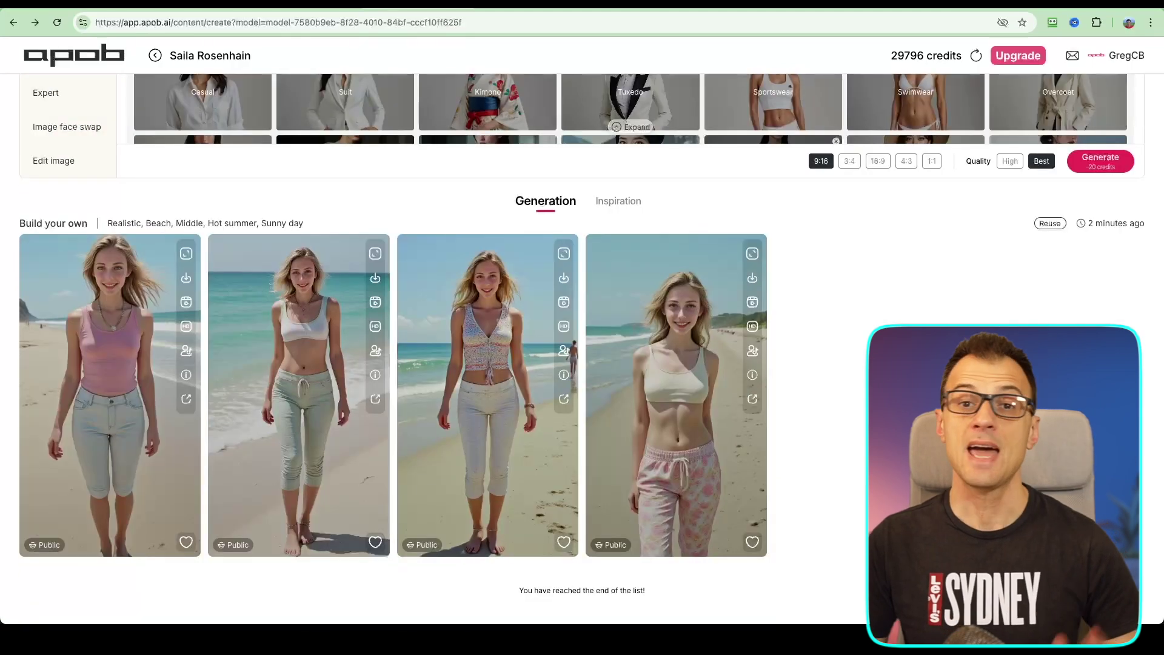
# - Enlarge and close the beach portraits three times, ending back on the four-image grid
pyautogui.click(282, 313)
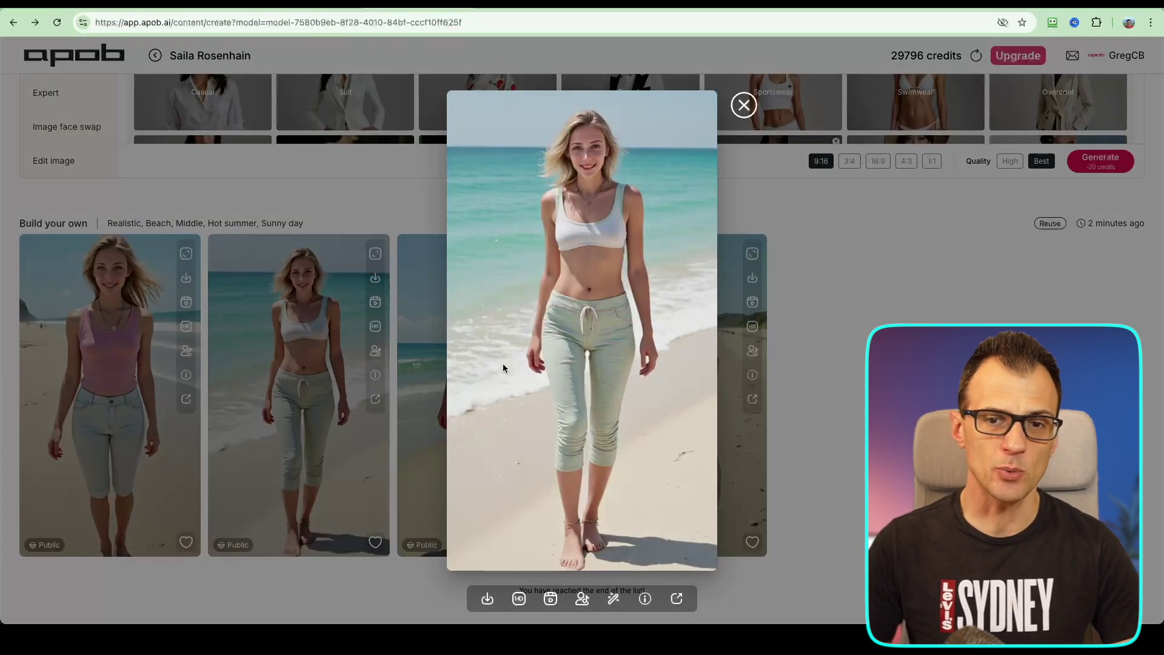
pyautogui.click(265, 452)
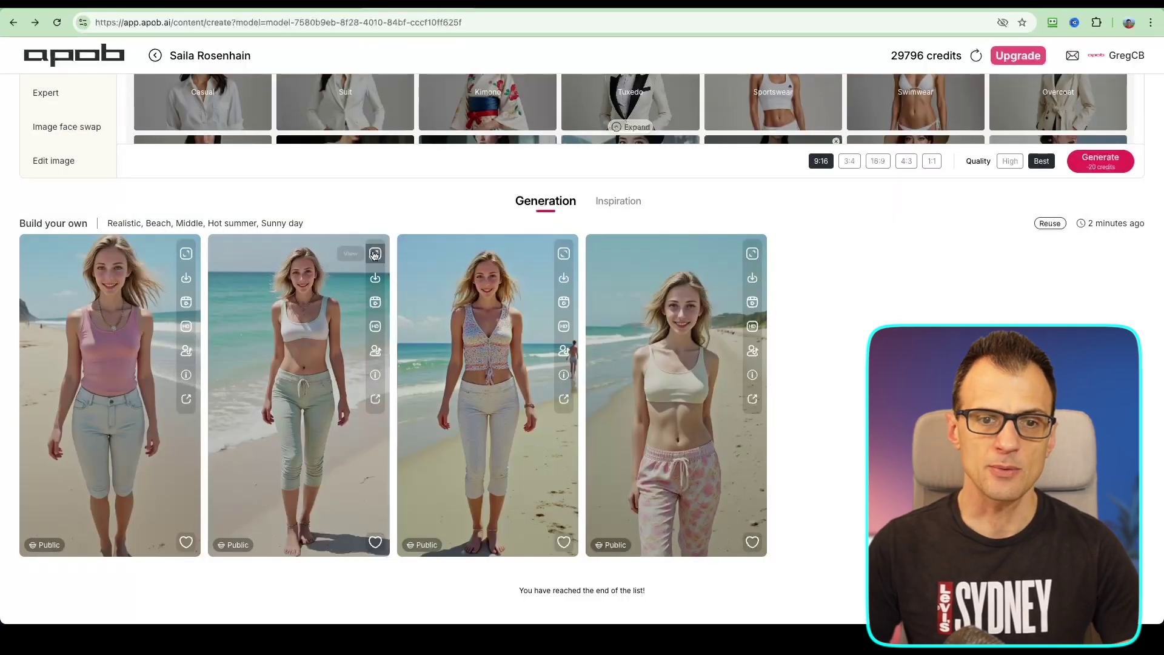
pyautogui.click(375, 255)
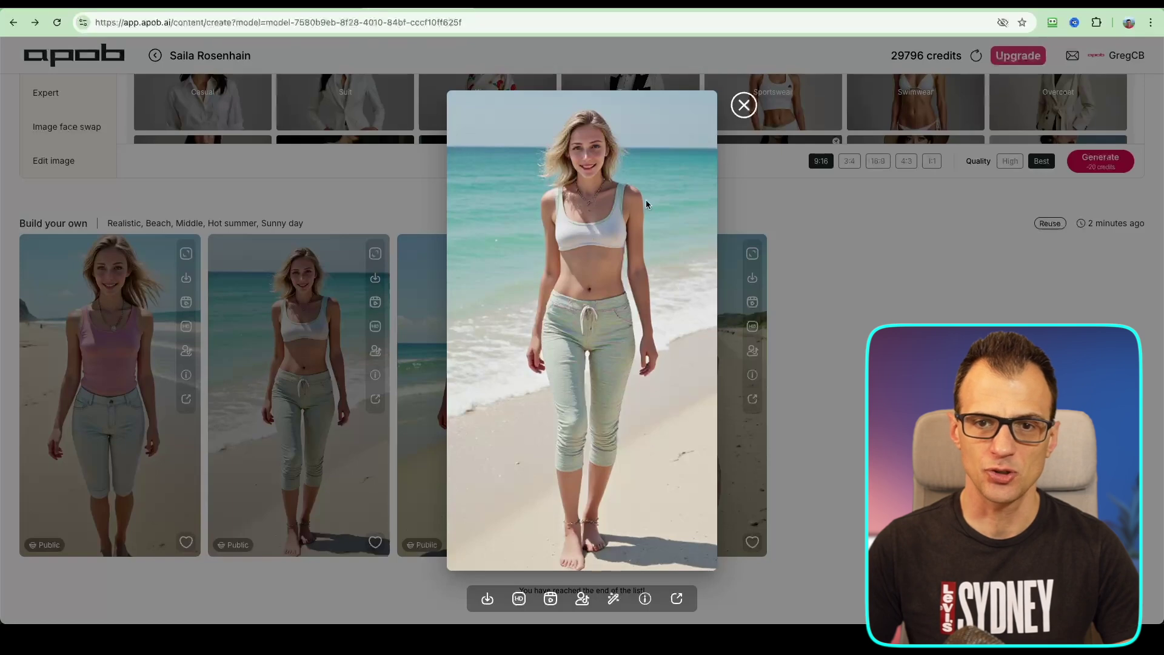
pyautogui.click(370, 199)
pyautogui.click(531, 296)
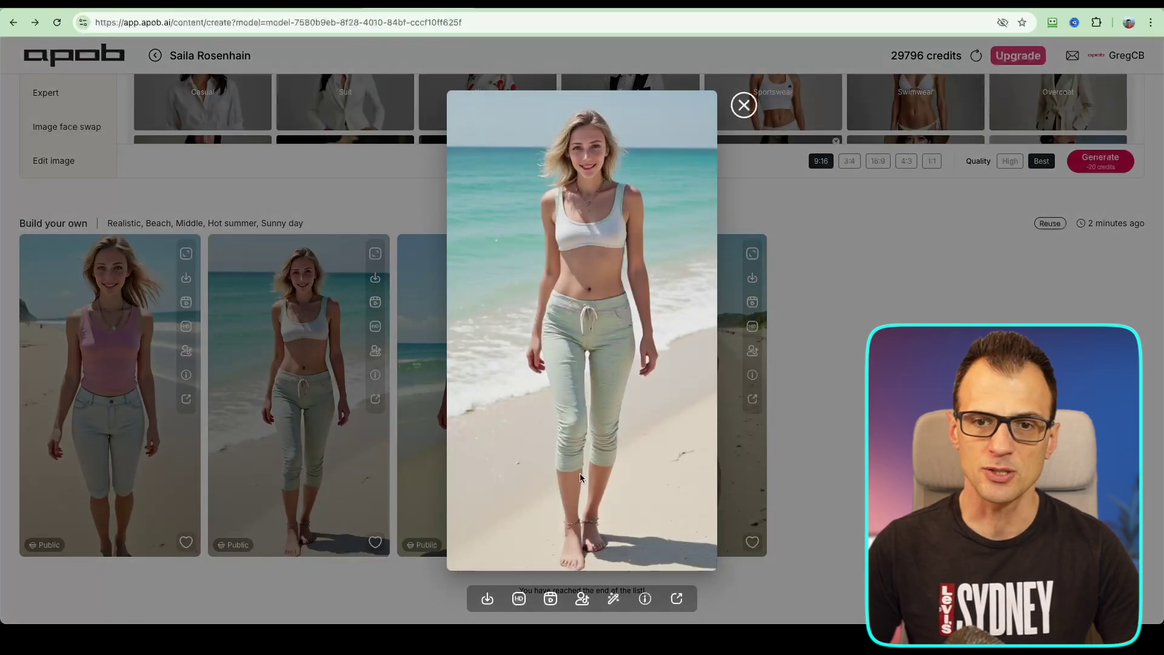
pyautogui.click(331, 423)
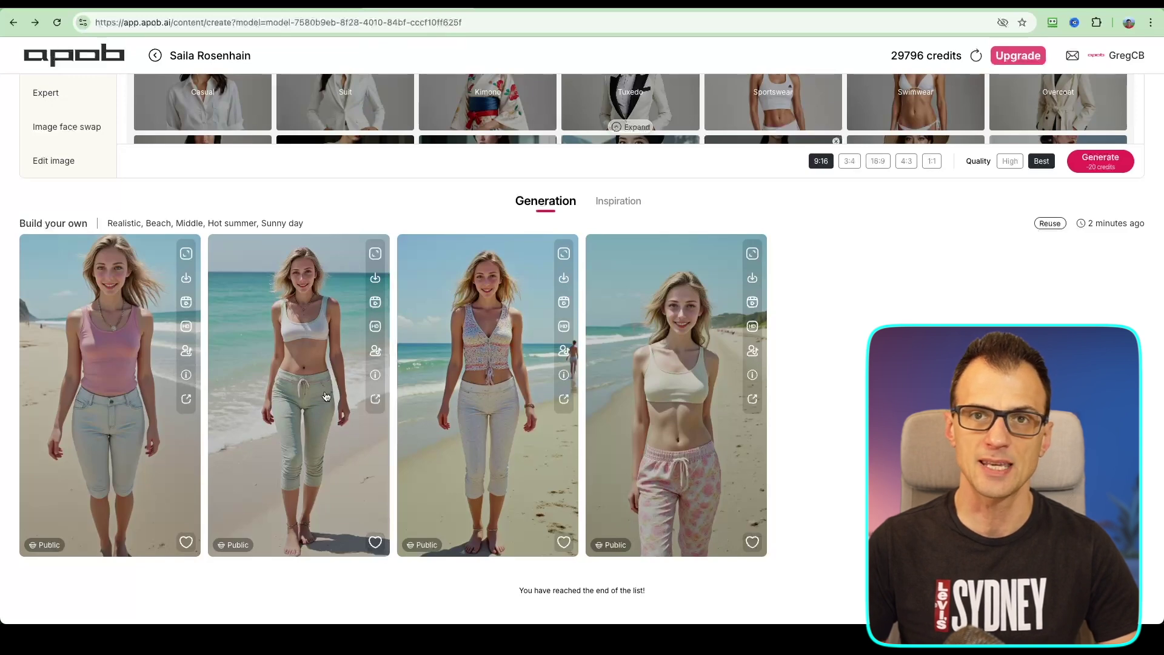
# - Scroll to the top of the page and return Home via the apob logo
pyautogui.scroll(3, 309, 461)
pyautogui.scroll(3, 309, 461)
pyautogui.scroll(-5, 310, 502)
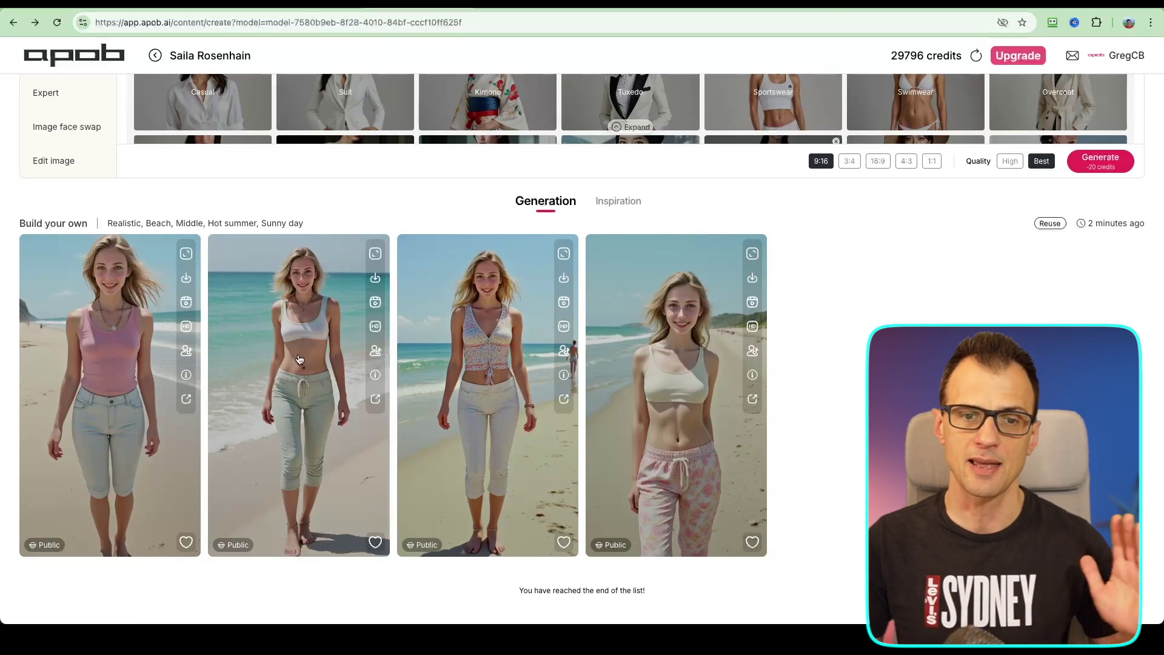
pyautogui.scroll(1, 326, 308)
pyautogui.scroll(5, 326, 309)
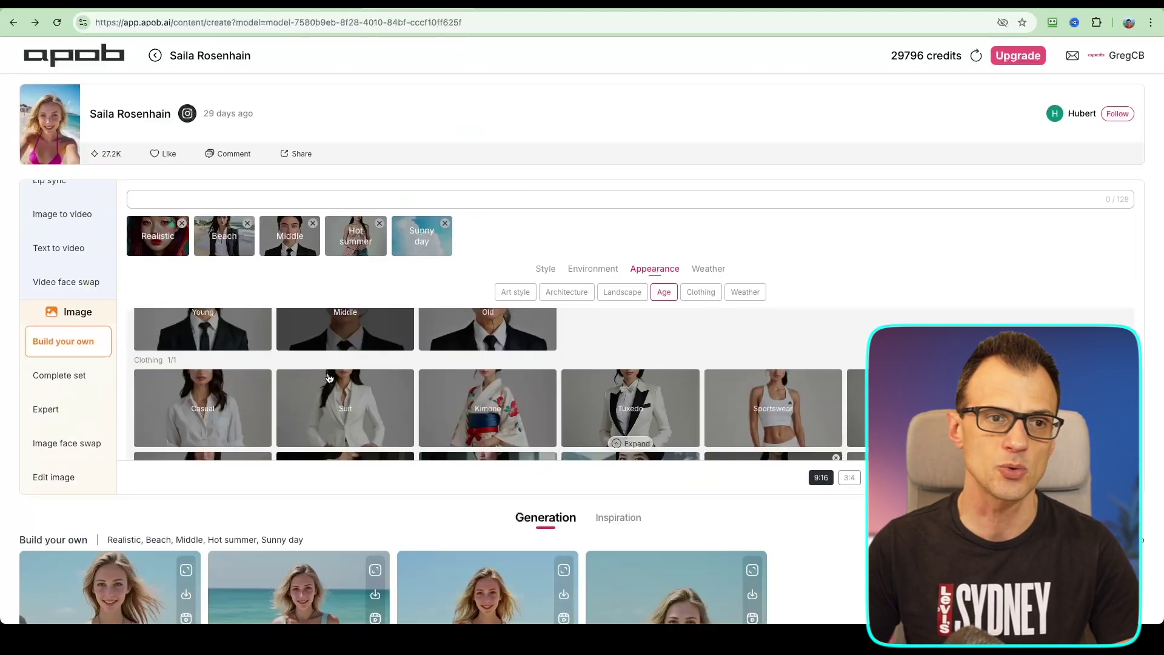
pyautogui.click(89, 61)
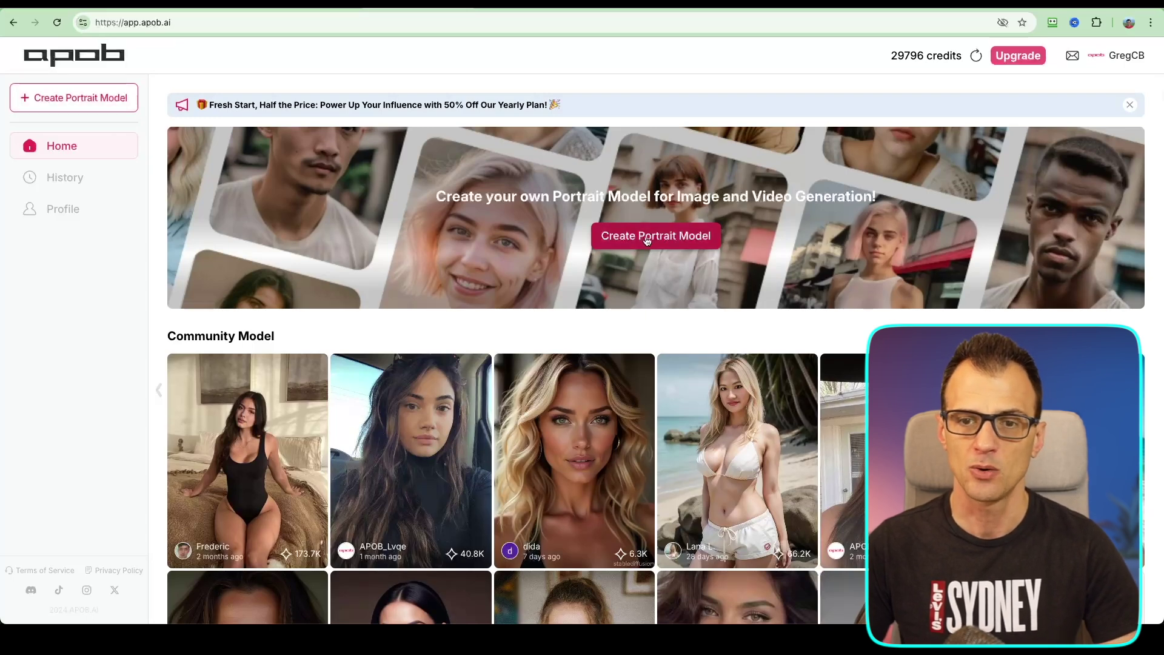
# - Open the blank Create Model: Portrait form from the Create Portrait Model banner
pyautogui.click(683, 235)
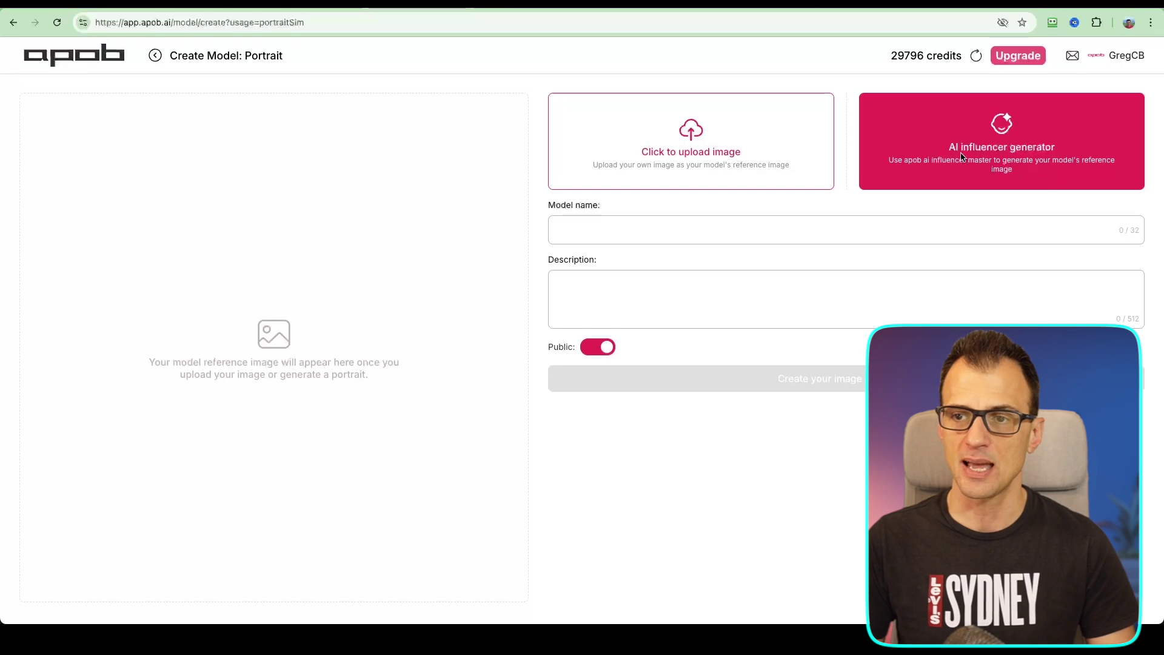
# - Start a woman influencer in the generator, aged 32, with Norwegian nationality
pyautogui.click(1034, 165)
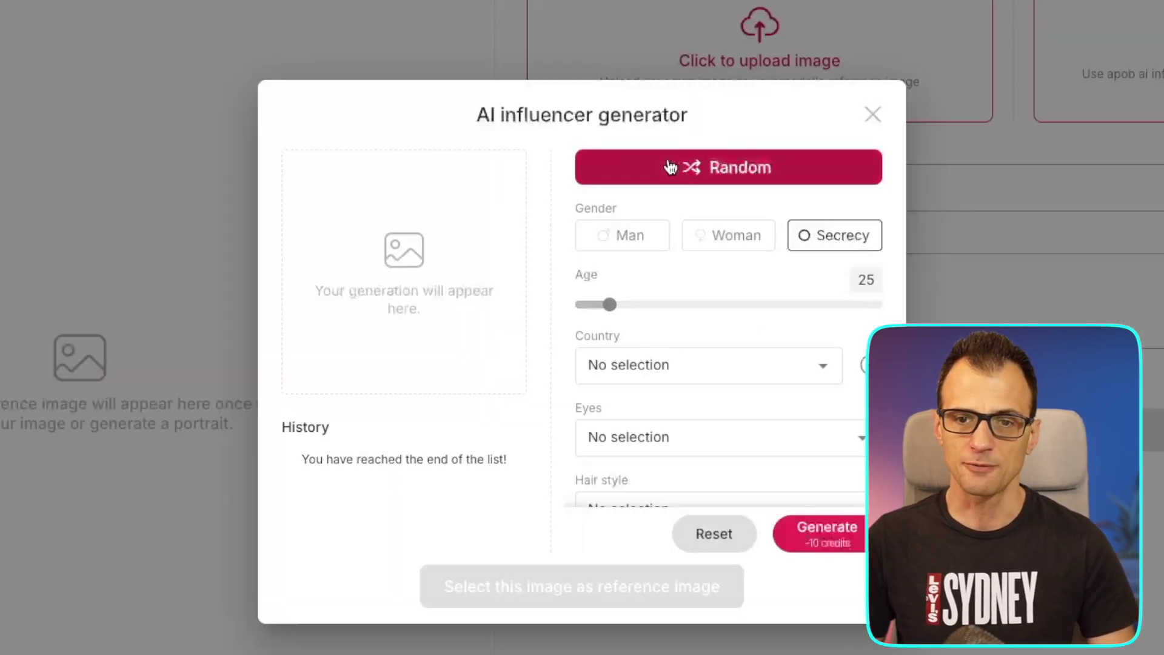
pyautogui.click(720, 243)
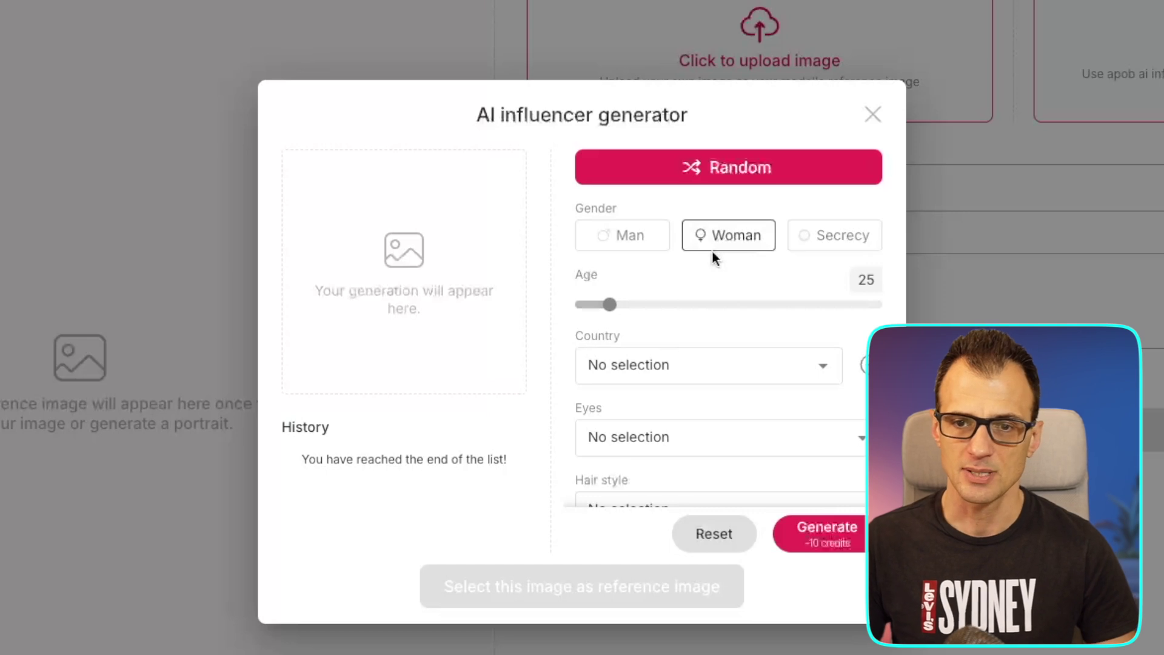
pyautogui.moveTo(611, 304); pyautogui.dragTo(642, 309)
pyautogui.scroll(-1, 741, 348)
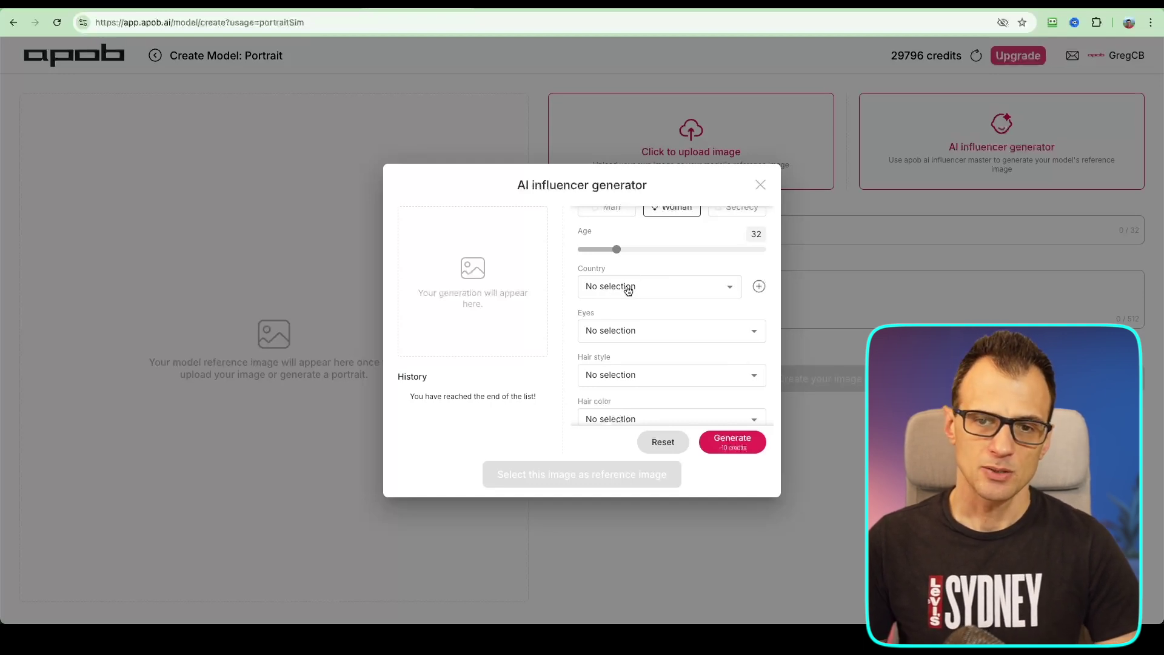
pyautogui.click(629, 291)
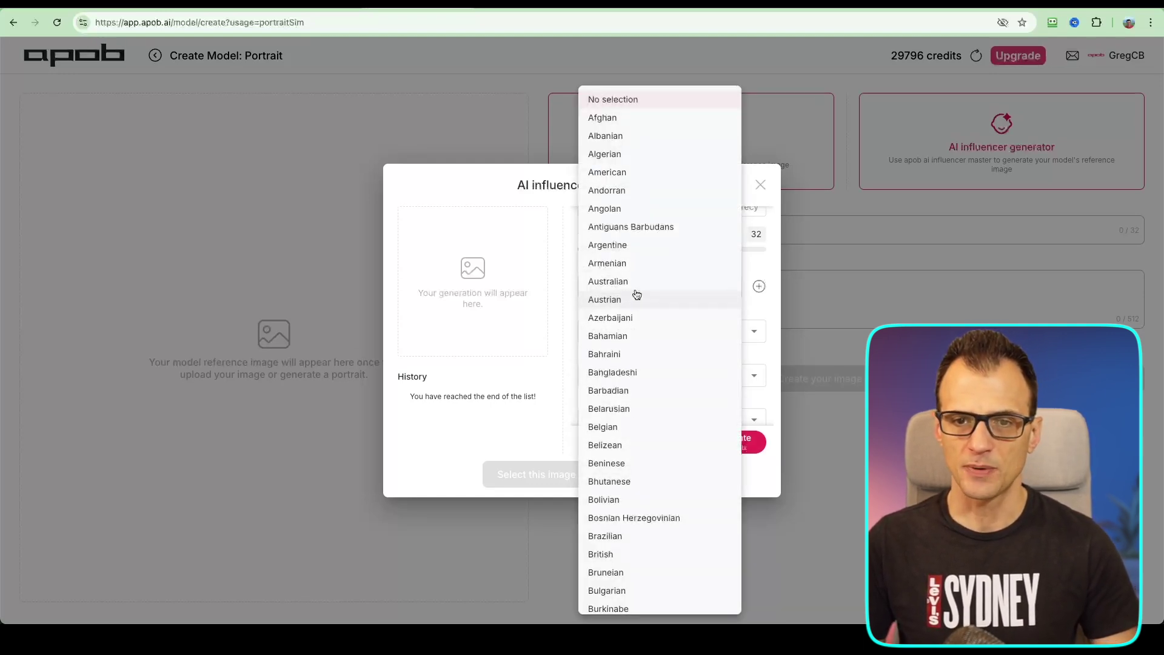
pyautogui.scroll(-15, 640, 297)
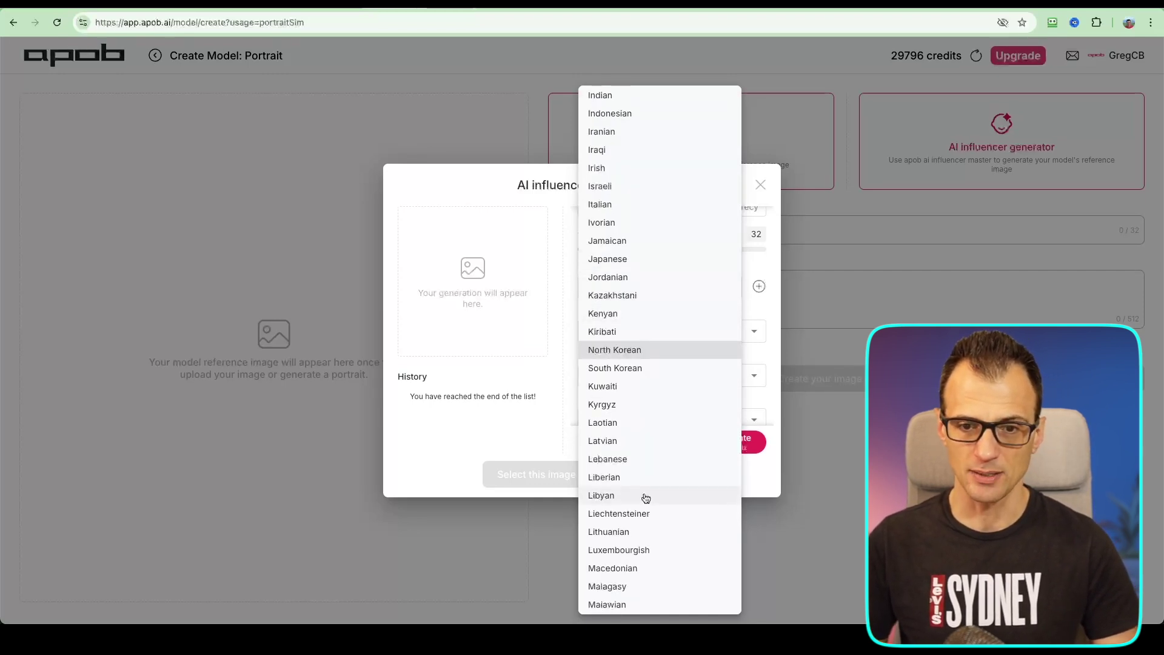
pyautogui.scroll(-14, 644, 494)
pyautogui.click(609, 243)
# - Give her blue eyes, long straight blonde hair and an oval face shape
pyautogui.scroll(-1, 683, 297)
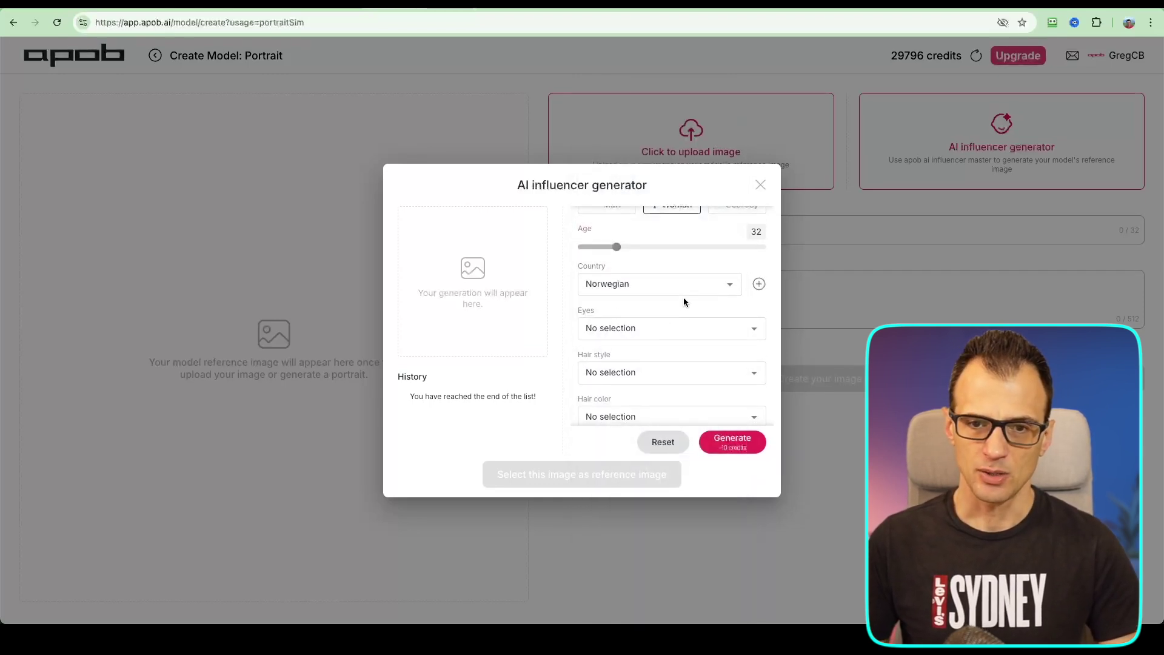
pyautogui.click(619, 302)
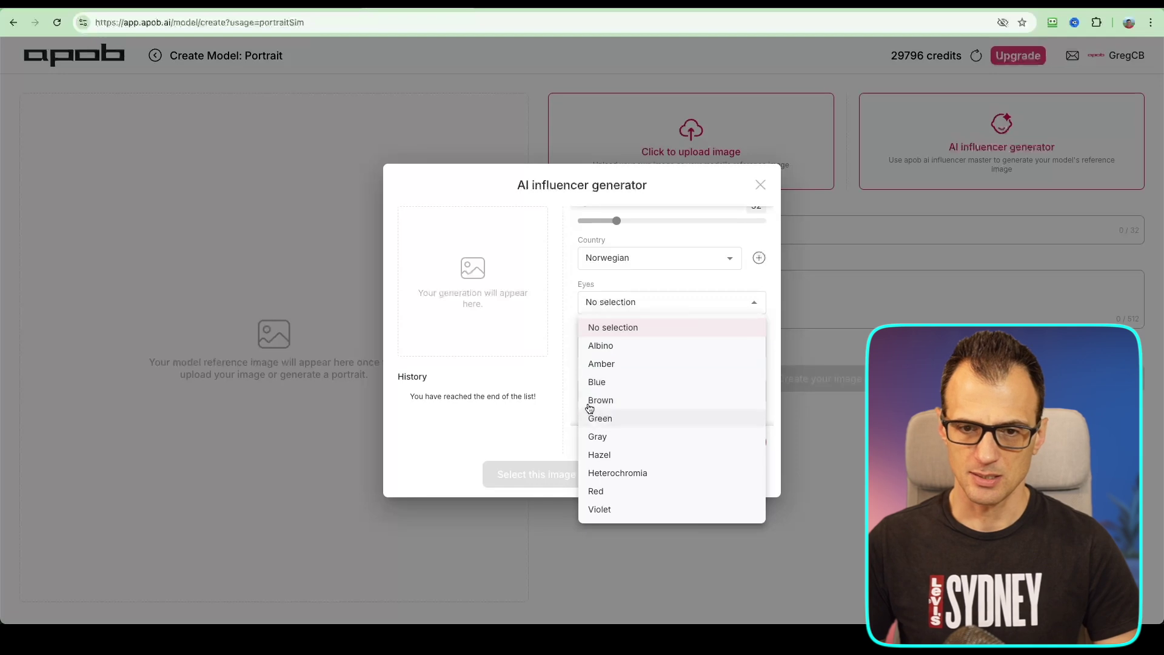
pyautogui.click(623, 388)
pyautogui.scroll(-2, 699, 322)
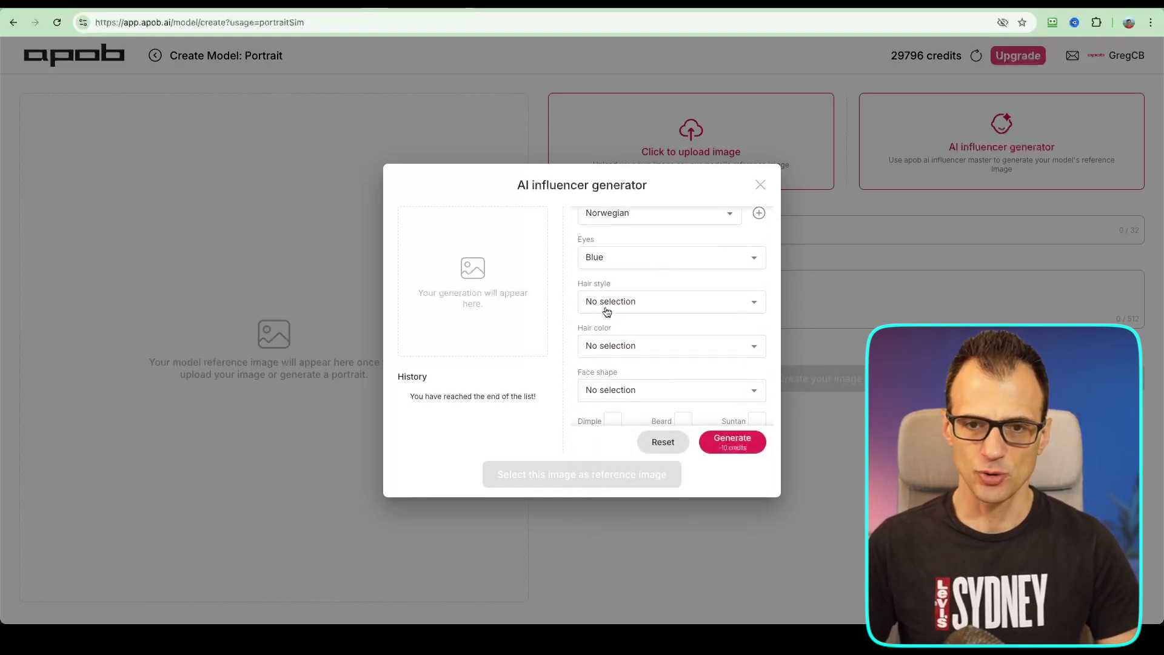
pyautogui.click(634, 293)
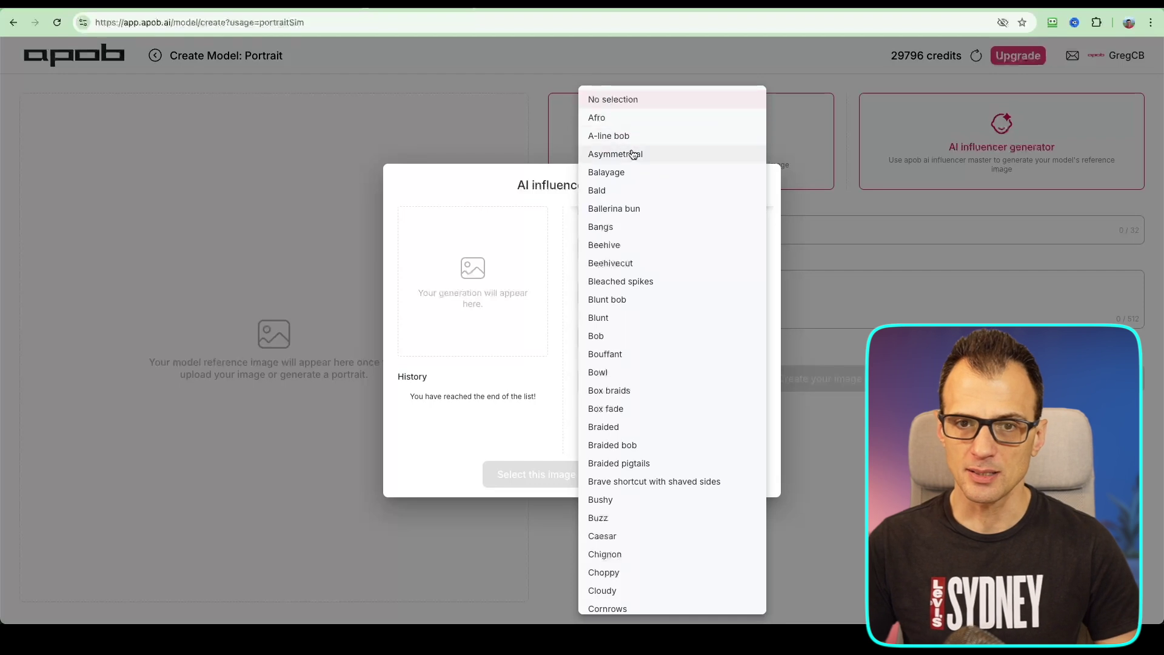
pyautogui.scroll(-10, 638, 352)
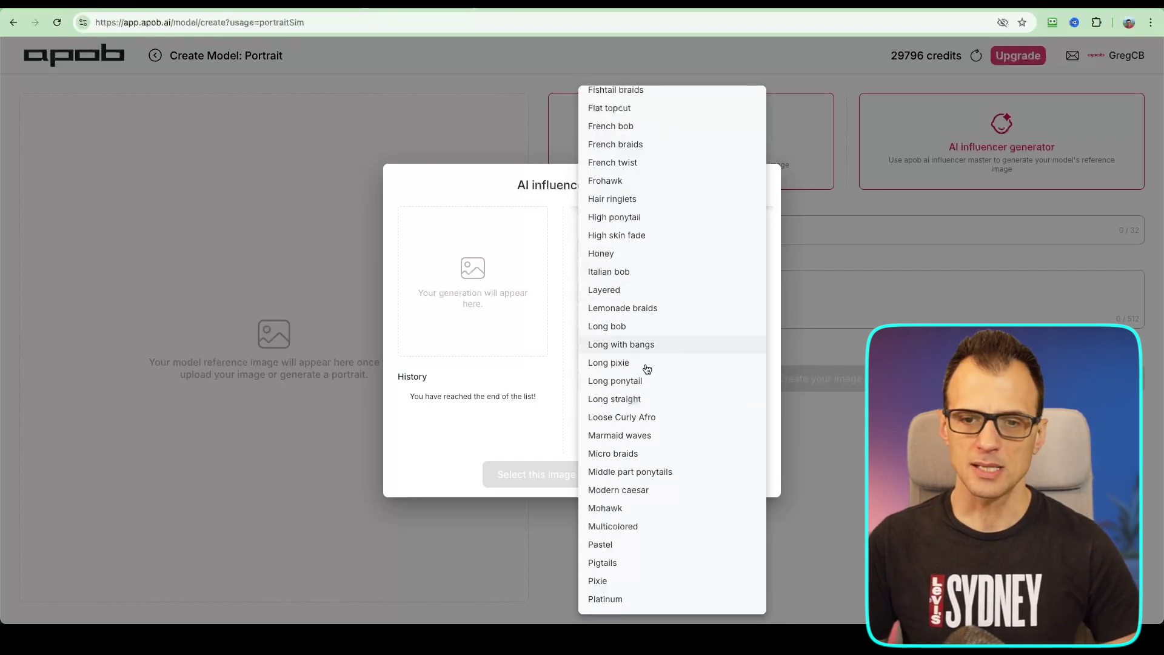
pyautogui.click(596, 402)
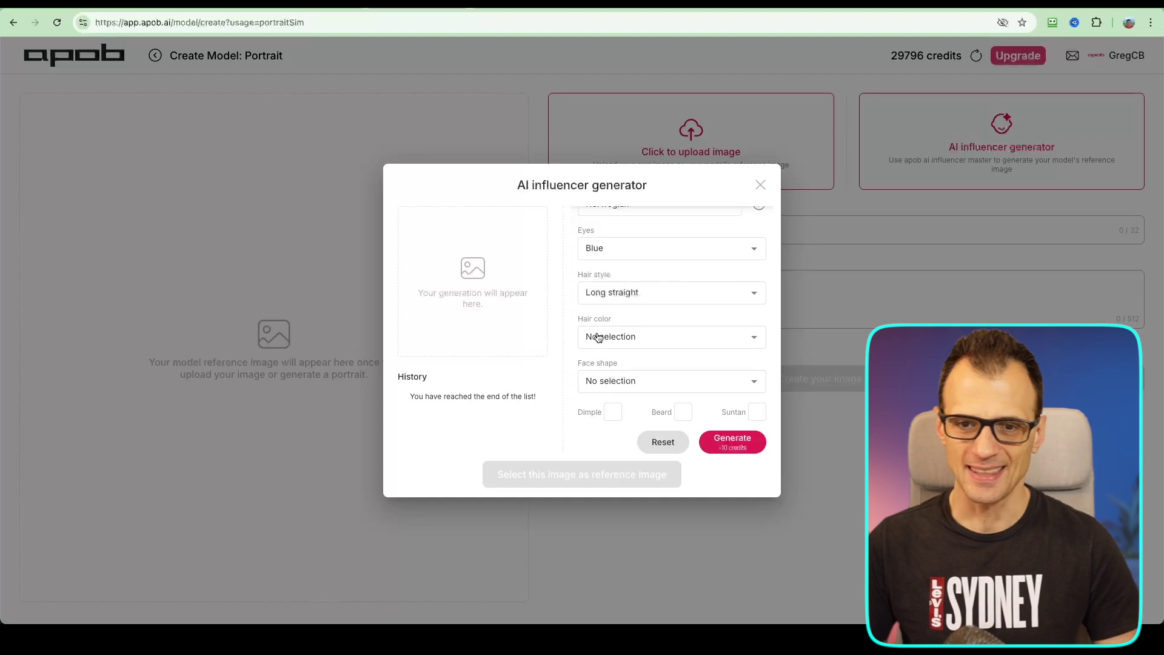
pyautogui.click(632, 340)
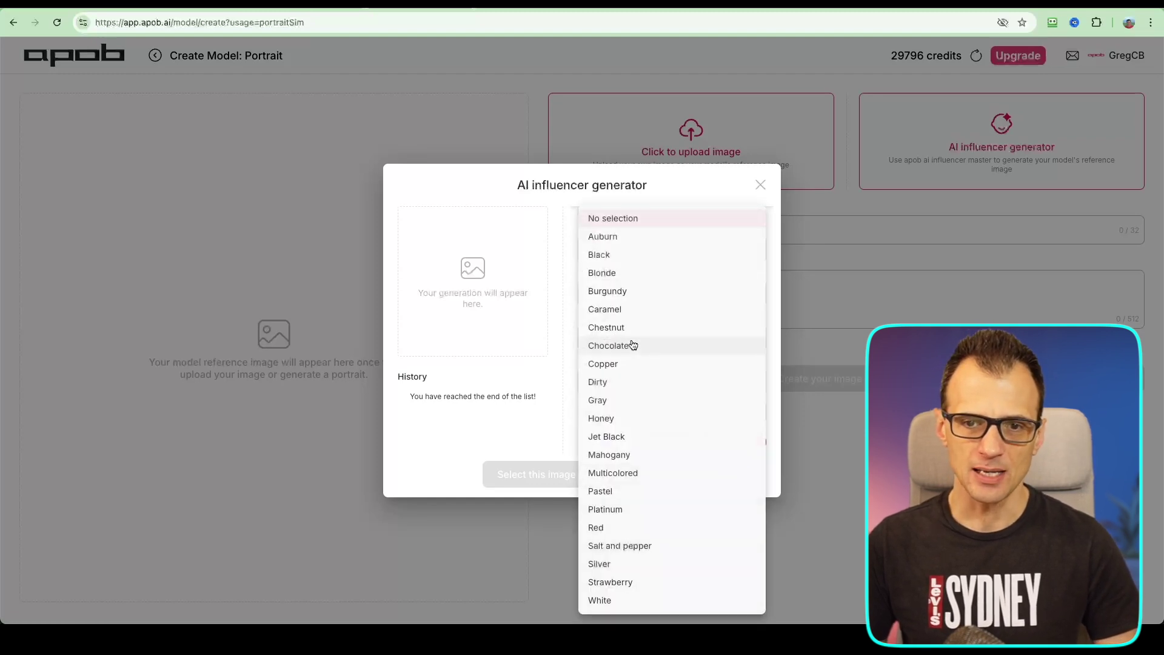
pyautogui.click(634, 276)
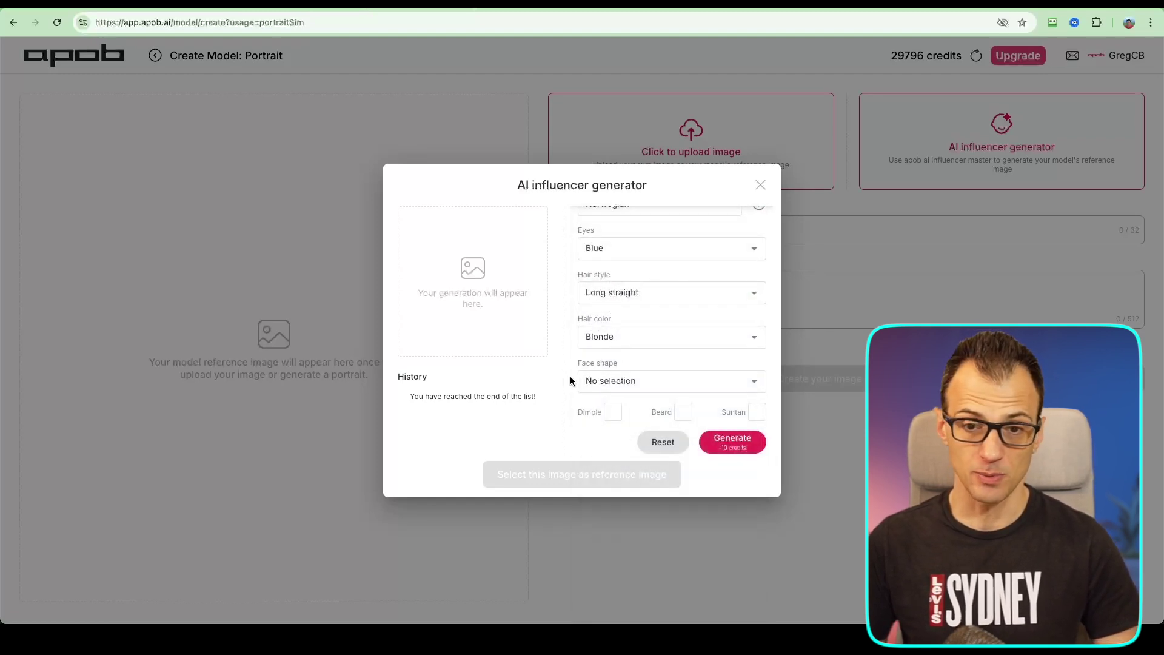
pyautogui.click(606, 377)
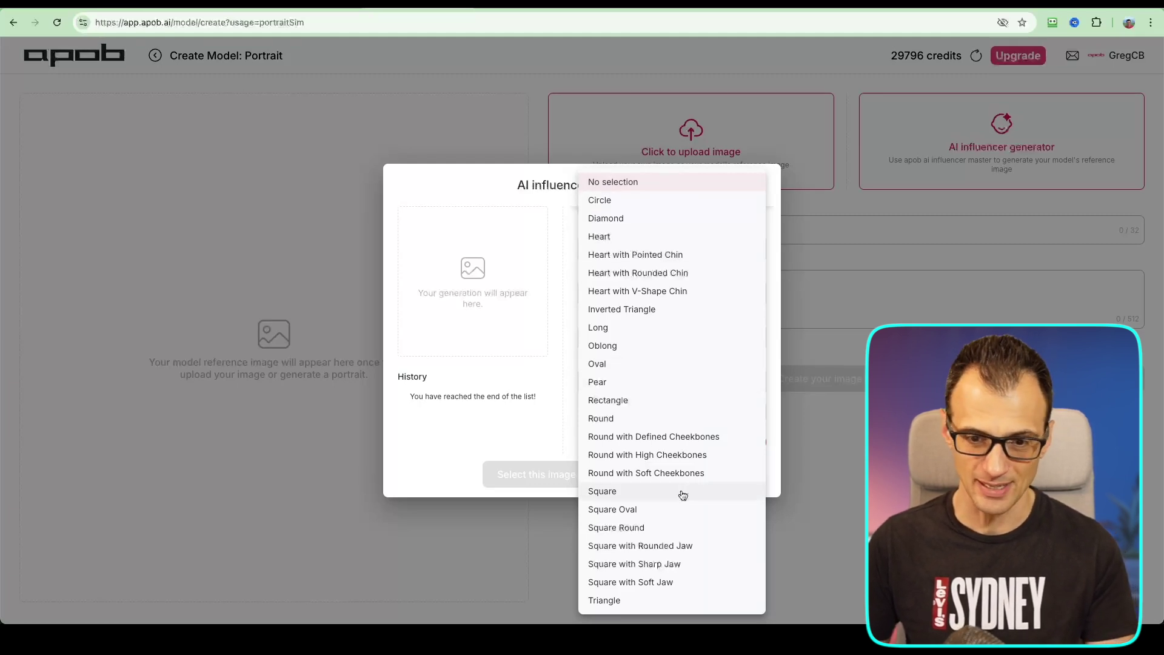
pyautogui.click(616, 366)
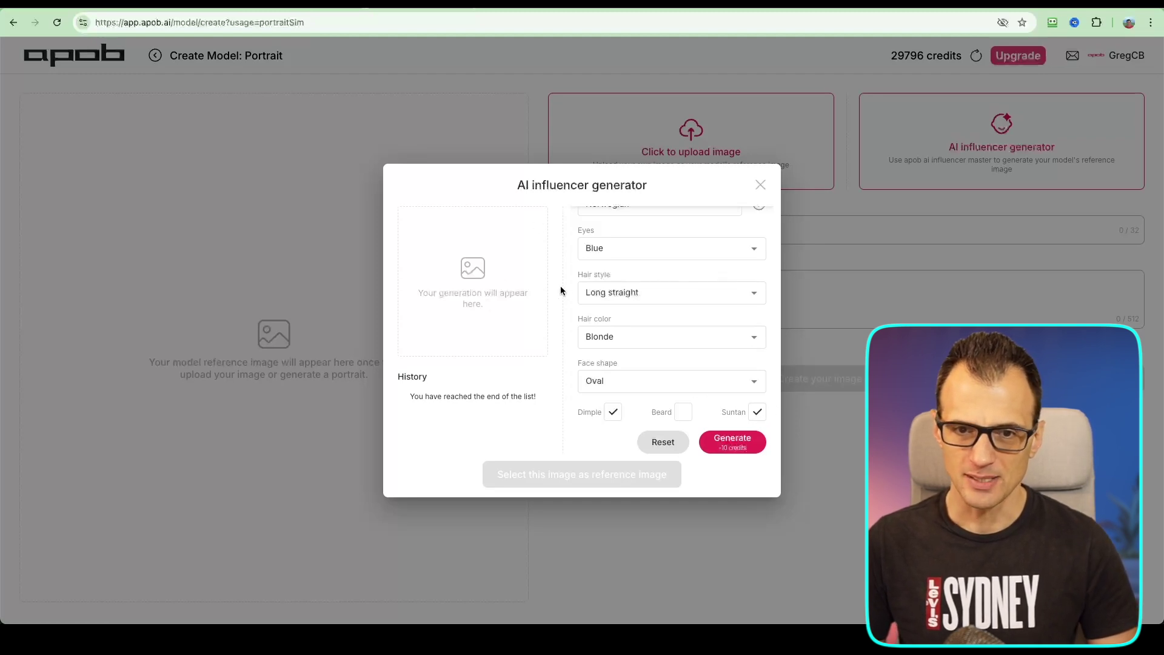
pyautogui.scroll(3, 766, 260)
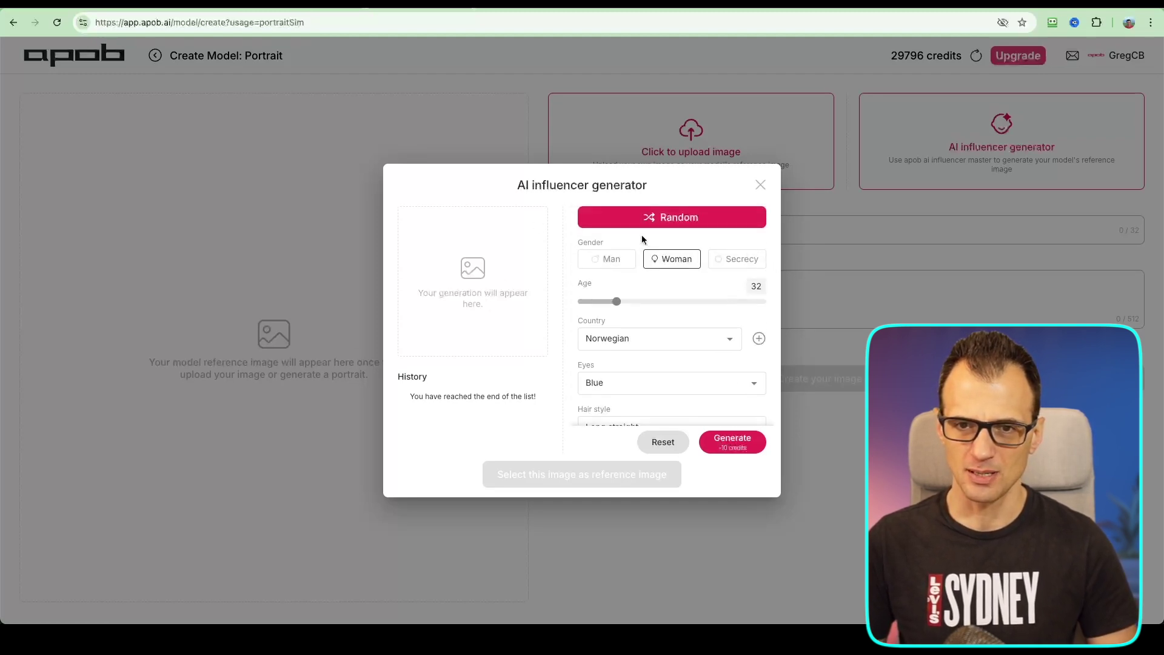
pyautogui.scroll(-3, 713, 323)
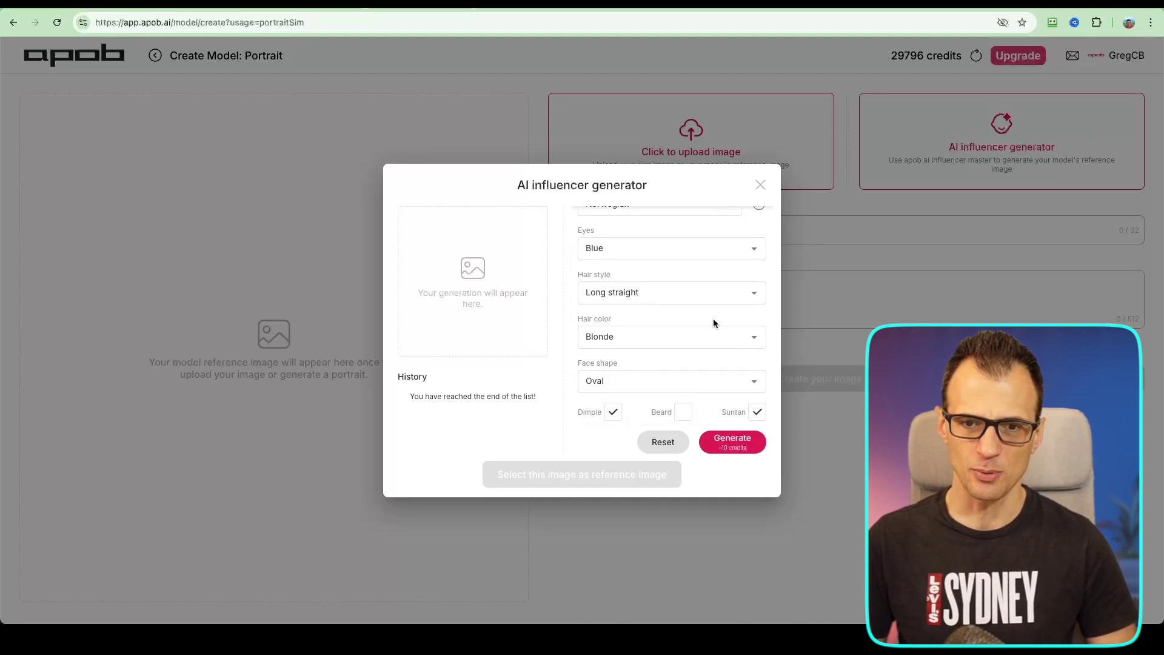
# - Set the generated blonde, blue-eyed portrait as reference image and highlight ChatGPT's suggested name Astrid Solheim
pyautogui.click(731, 444)
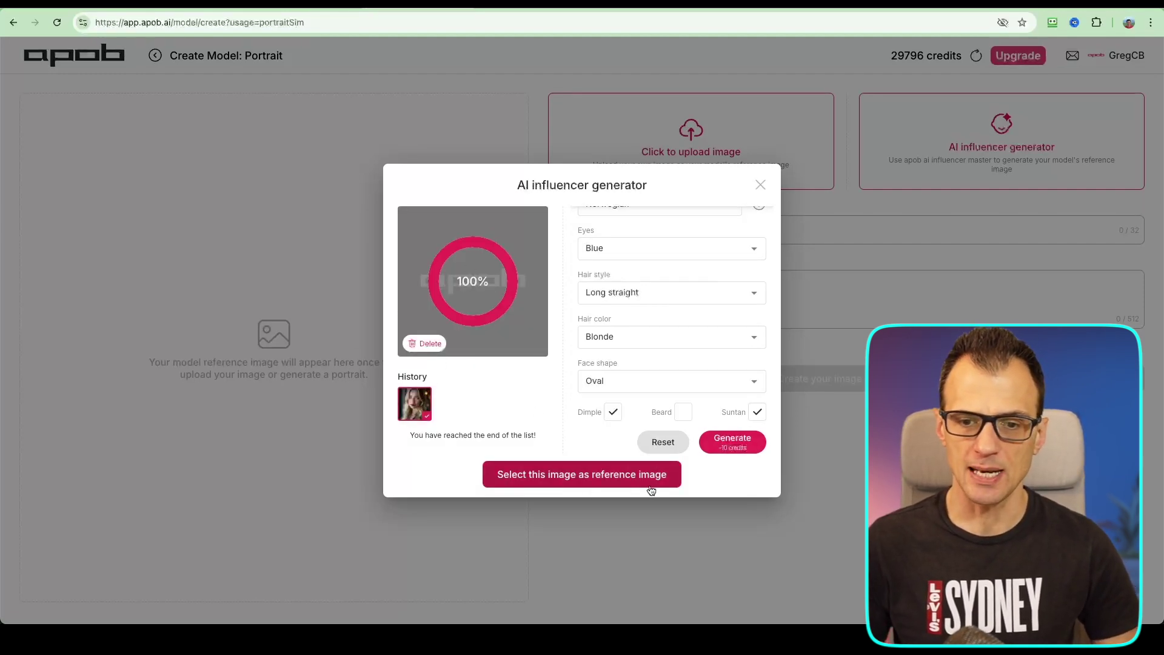
pyautogui.click(609, 475)
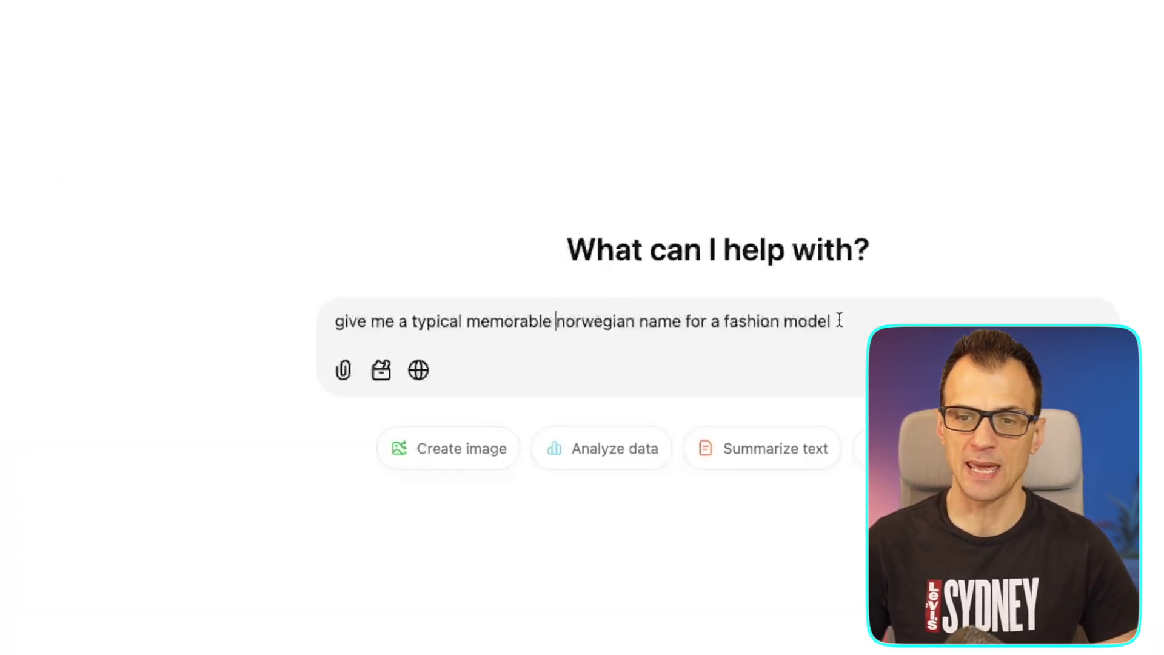
pyautogui.press('Return')
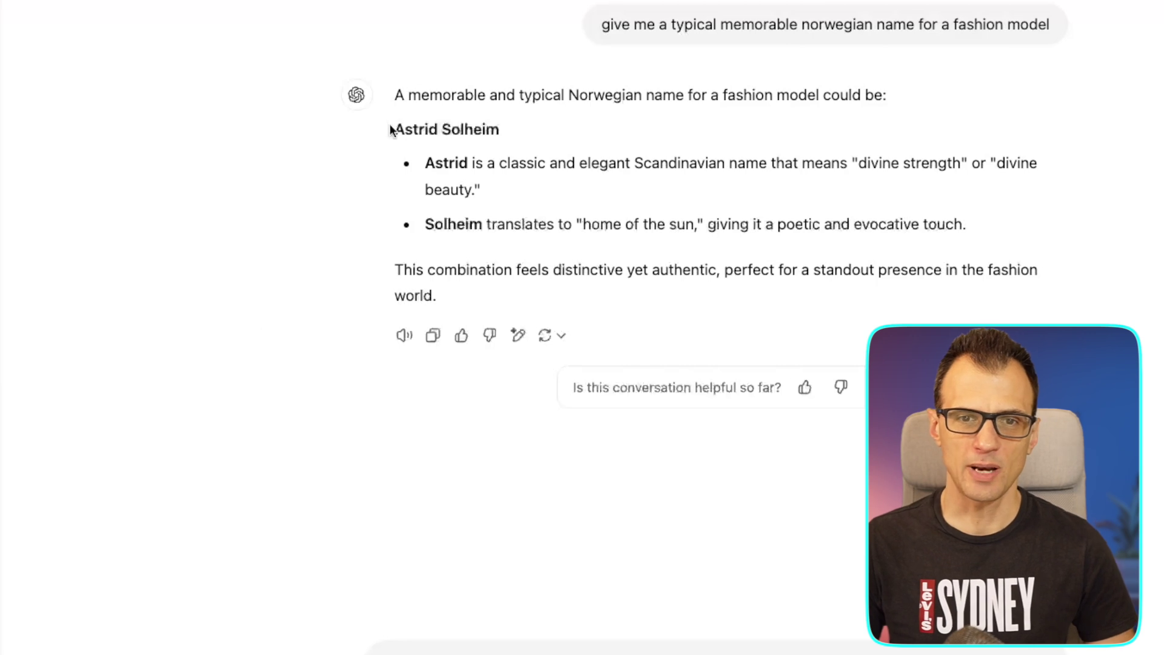
pyautogui.moveTo(390, 125); pyautogui.dragTo(499, 130)
pyautogui.hotkey('ctrl', 'c')
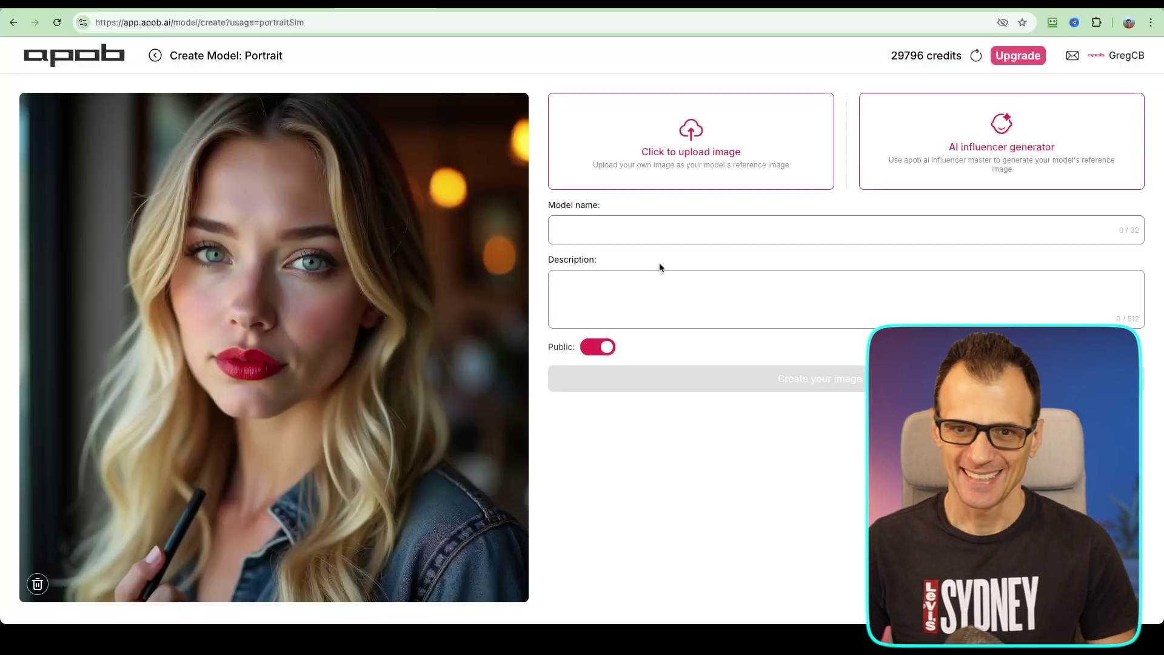
pyautogui.click(598, 229)
pyautogui.hotkey('ctrl', 'v')
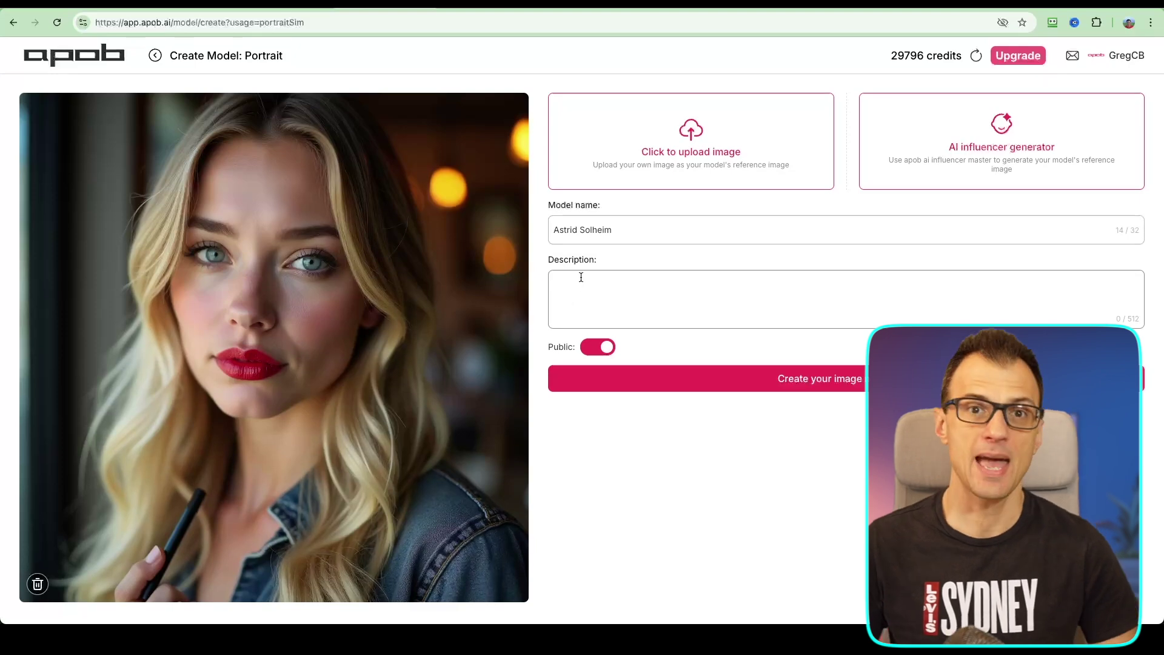
pyautogui.click(631, 379)
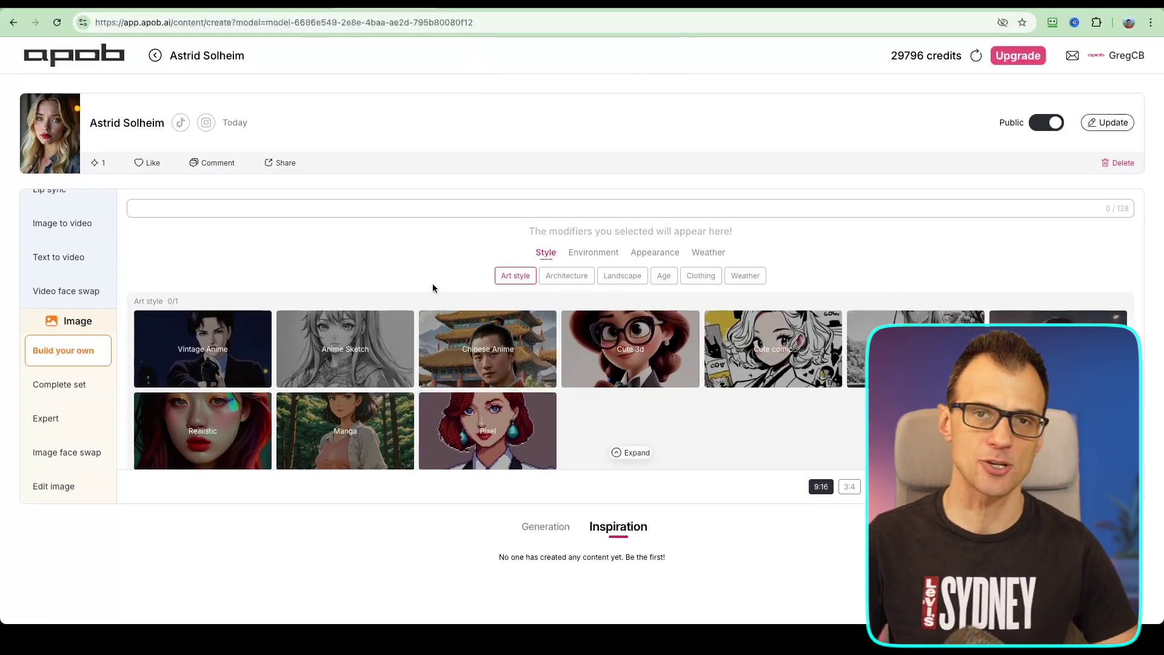
pyautogui.click(600, 255)
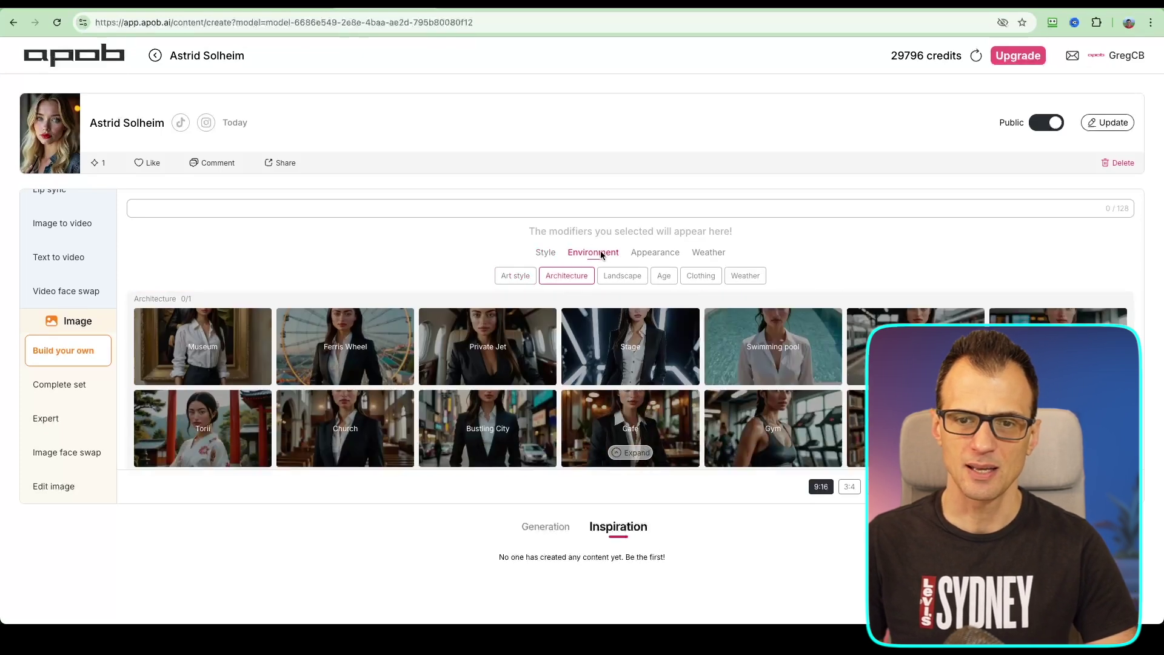
pyautogui.click(649, 253)
pyautogui.click(705, 254)
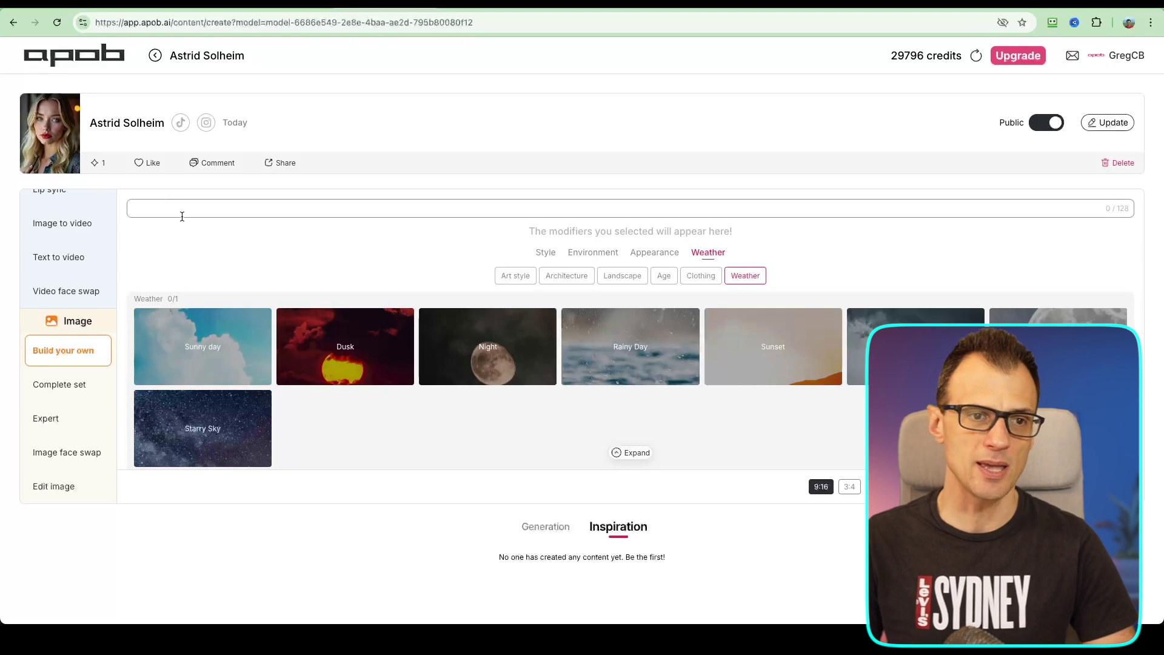
pyautogui.scroll(10, 365, 375)
pyautogui.scroll(3, 435, 397)
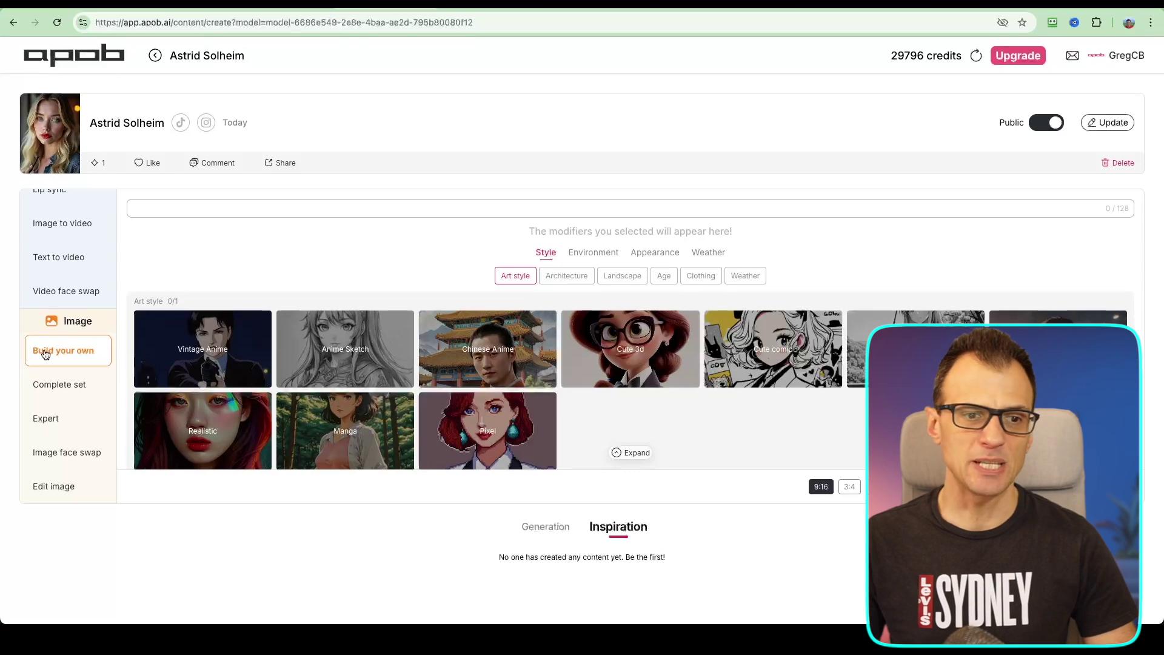
# - Choose the Fitness preset Burpees under Complete set to produce four gym photos
pyautogui.click(53, 389)
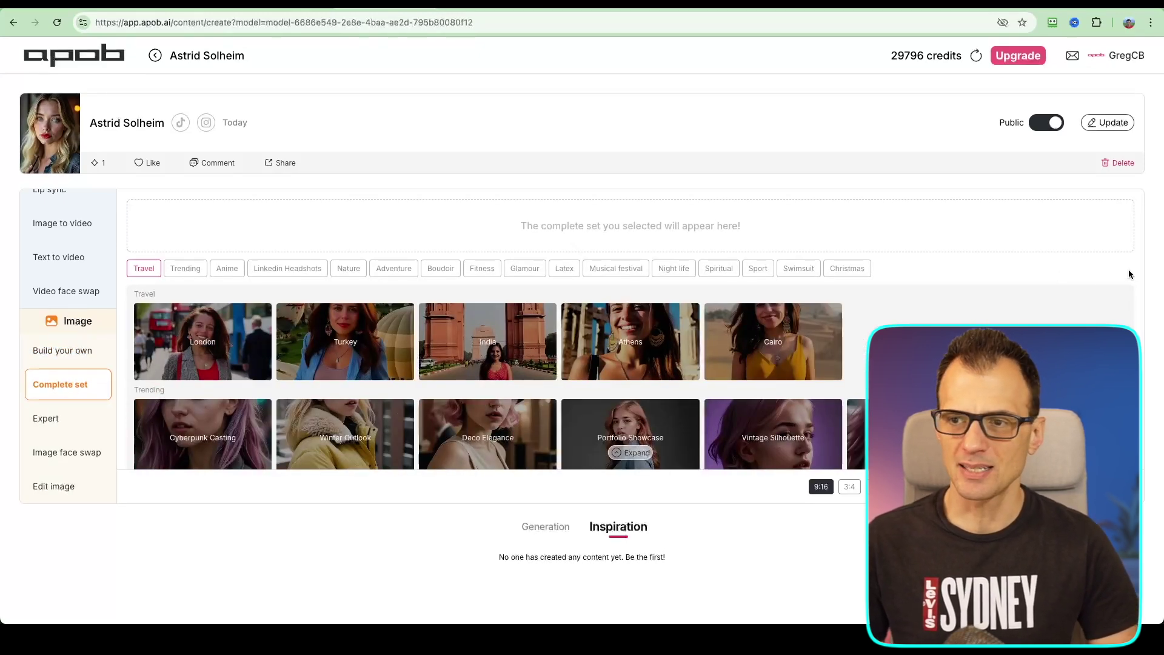
pyautogui.scroll(-3, 546, 373)
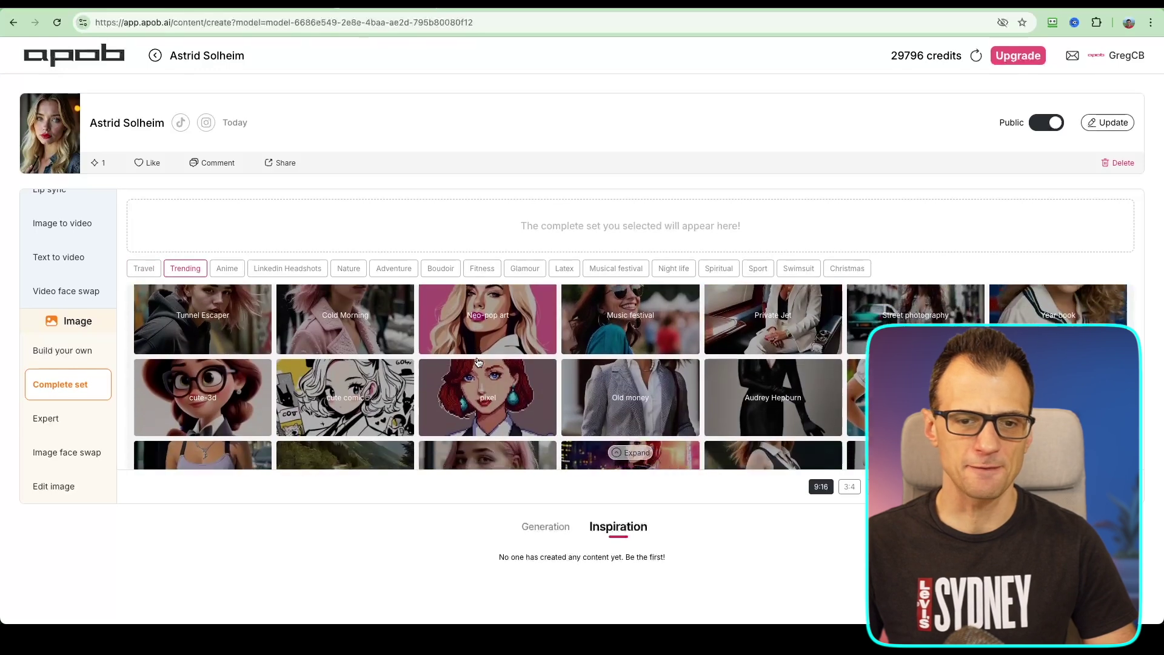
pyautogui.scroll(-15, 479, 362)
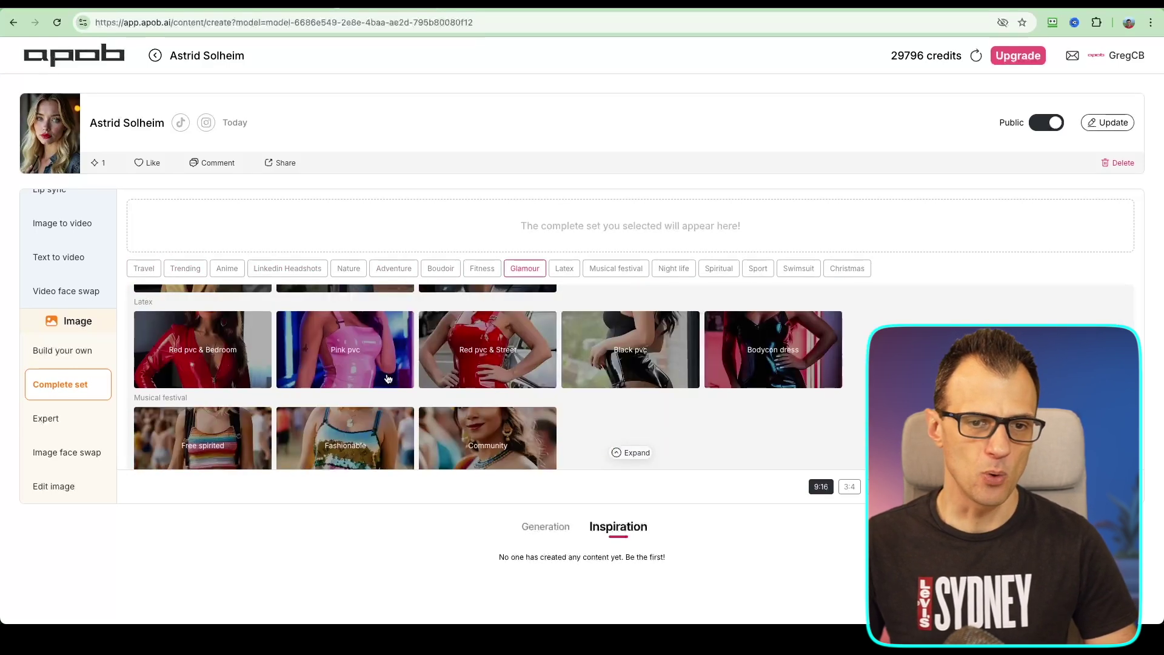
pyautogui.scroll(-5, 383, 386)
pyautogui.scroll(20, 383, 384)
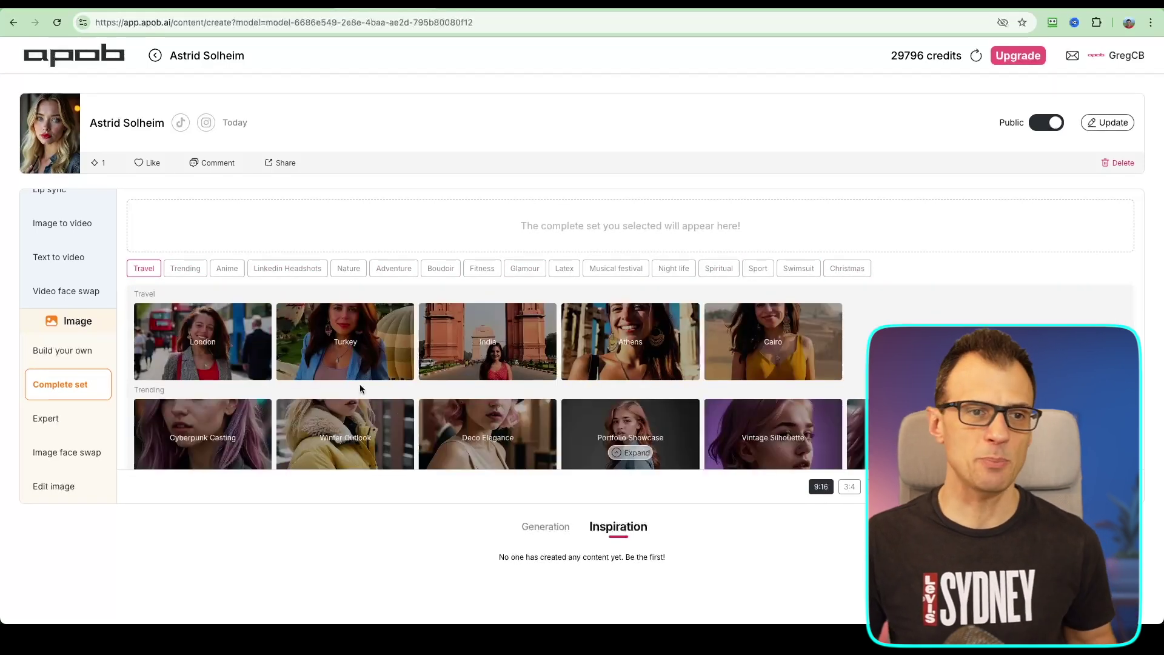
pyautogui.click(479, 271)
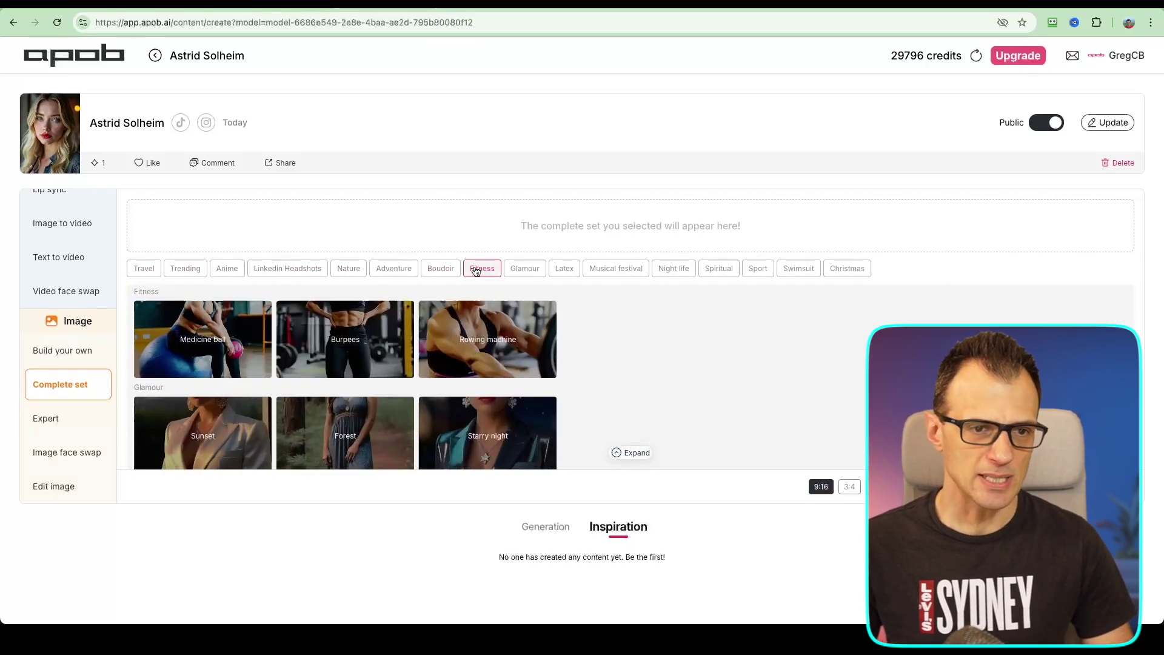
pyautogui.click(187, 355)
pyautogui.scroll(1, 174, 367)
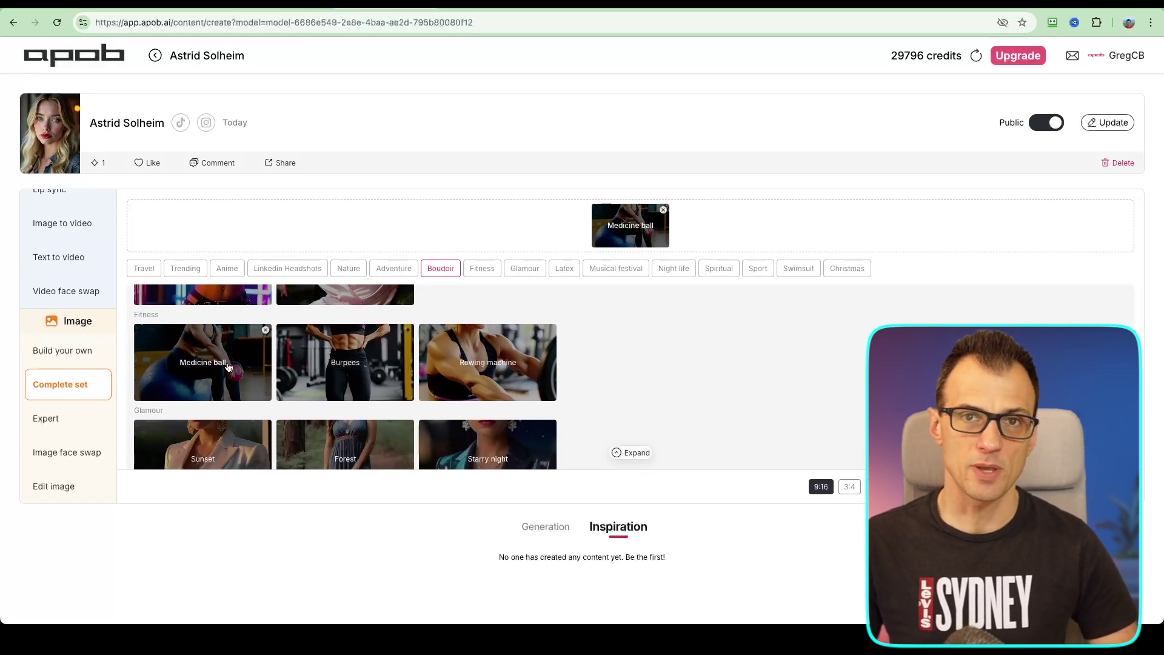
pyautogui.click(381, 370)
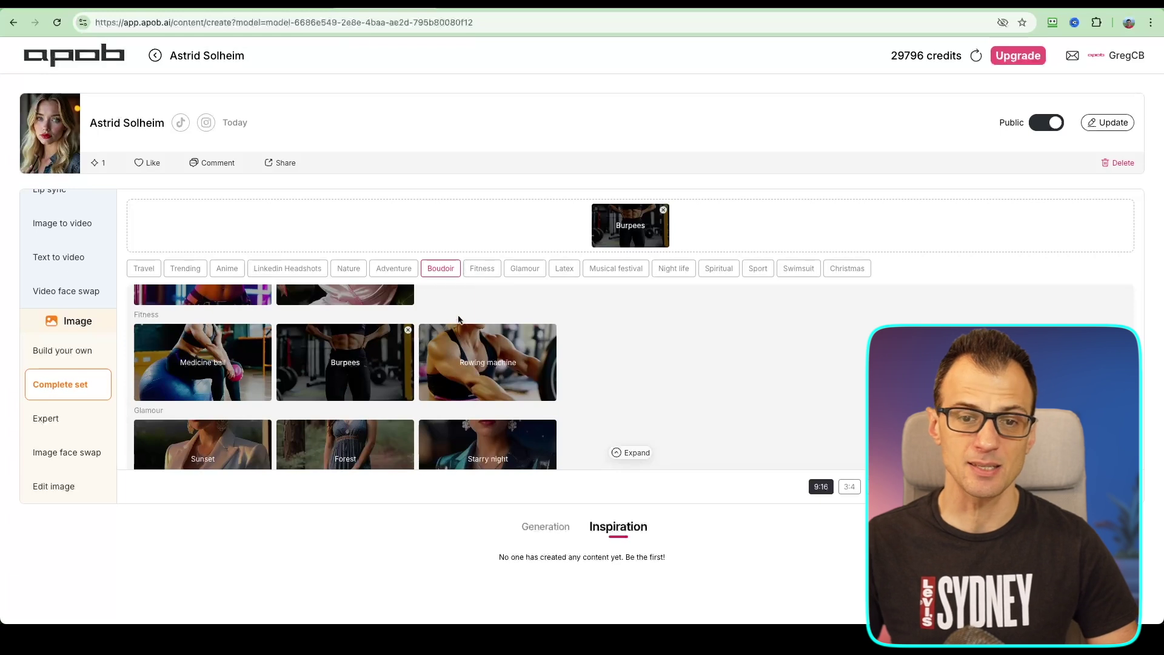
pyautogui.scroll(-1, 479, 303)
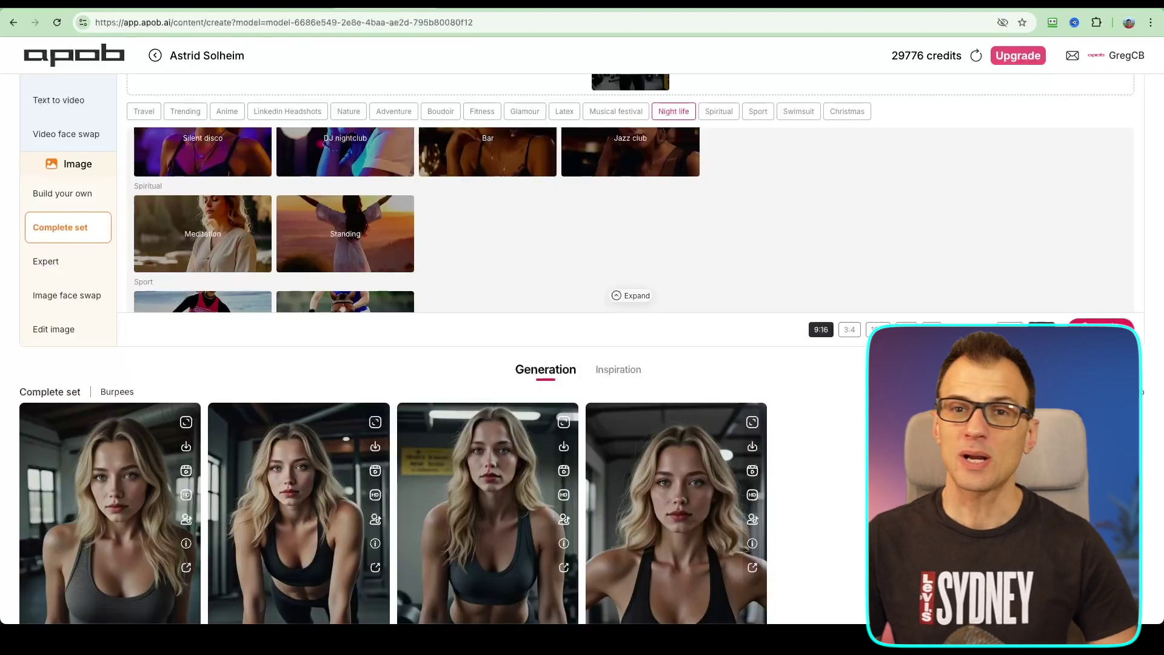
pyautogui.scroll(-3, 583, 364)
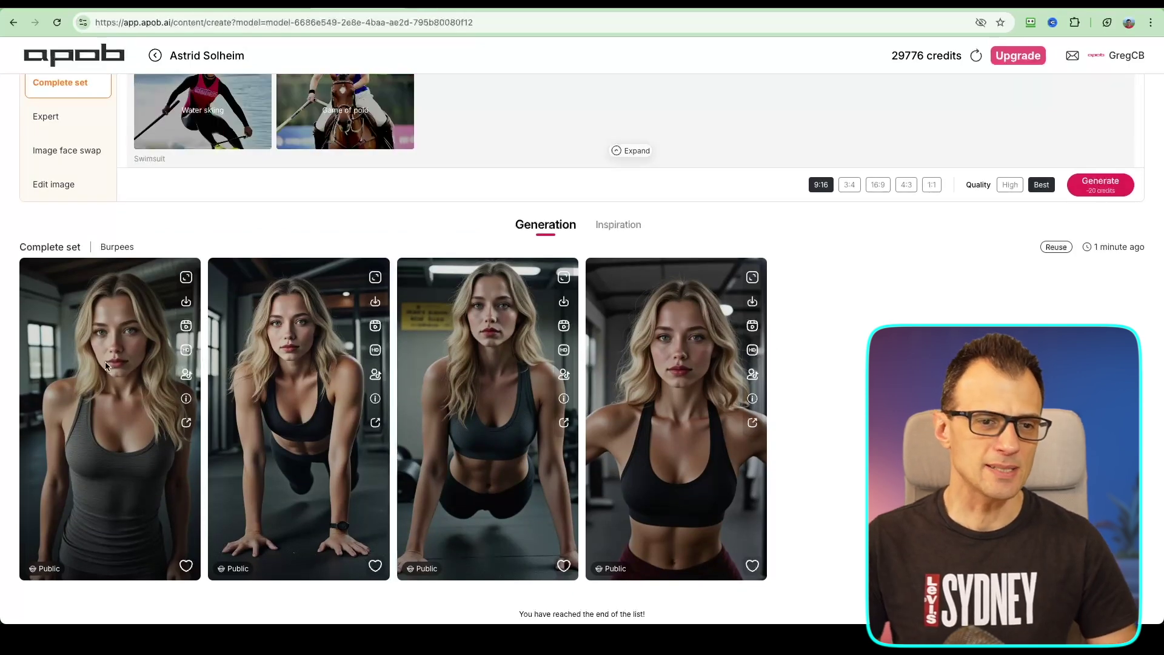
# - Preview the first Burpees photo, then enlarge it, accepting the credit cost
pyautogui.click(108, 369)
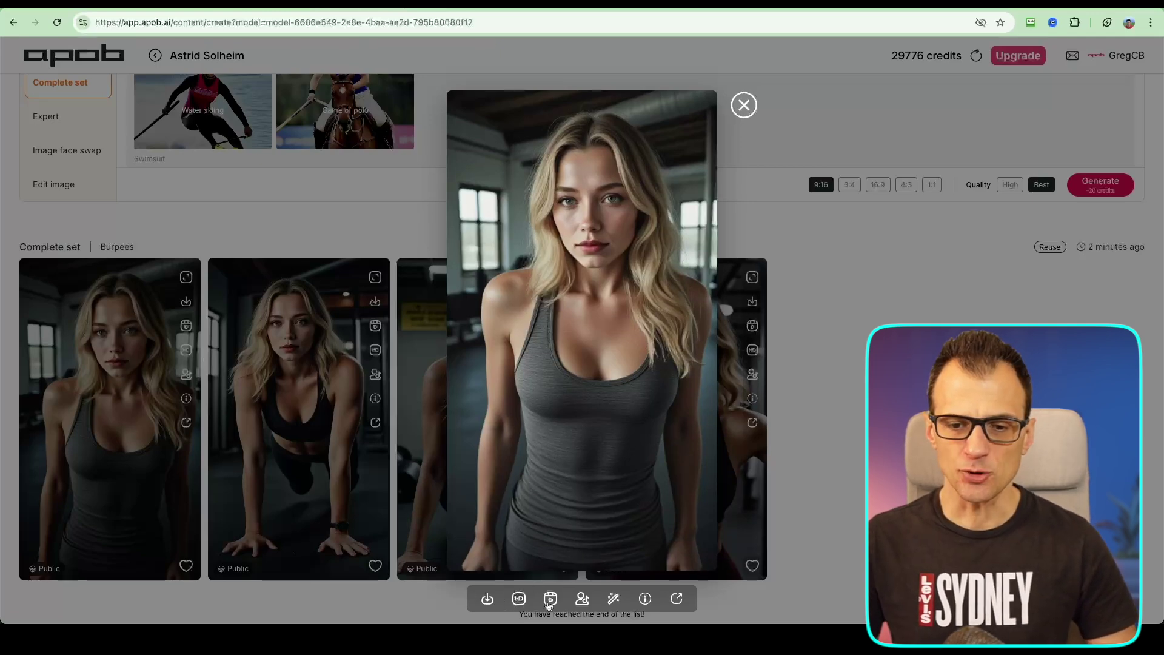
pyautogui.click(127, 418)
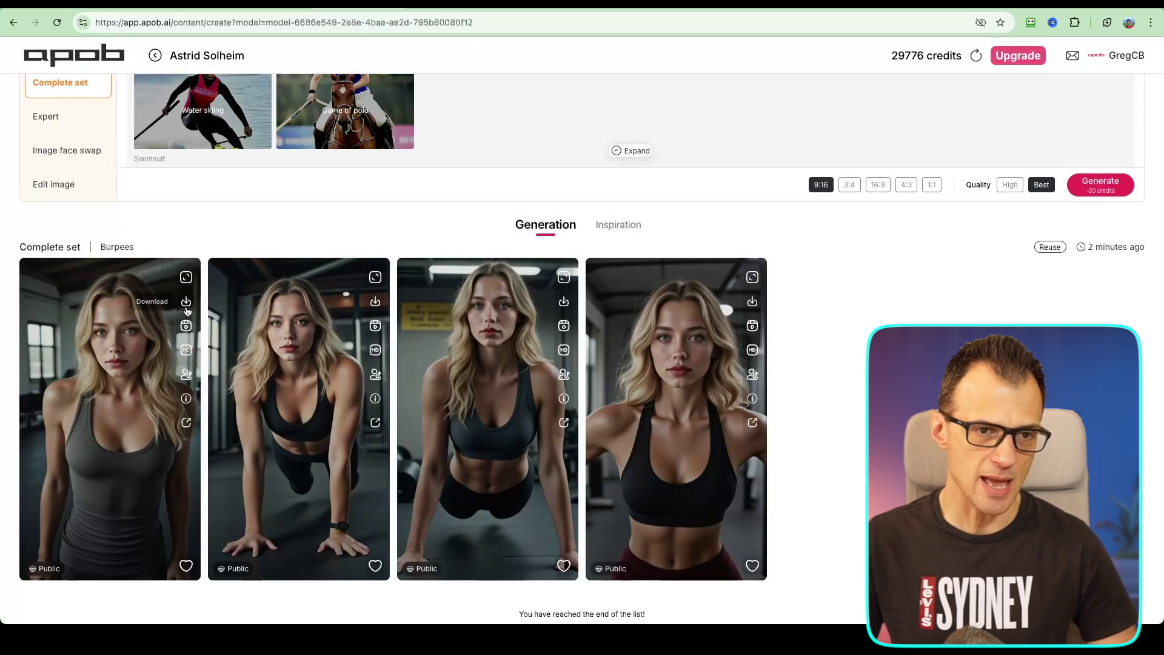
pyautogui.click(186, 350)
pyautogui.click(661, 364)
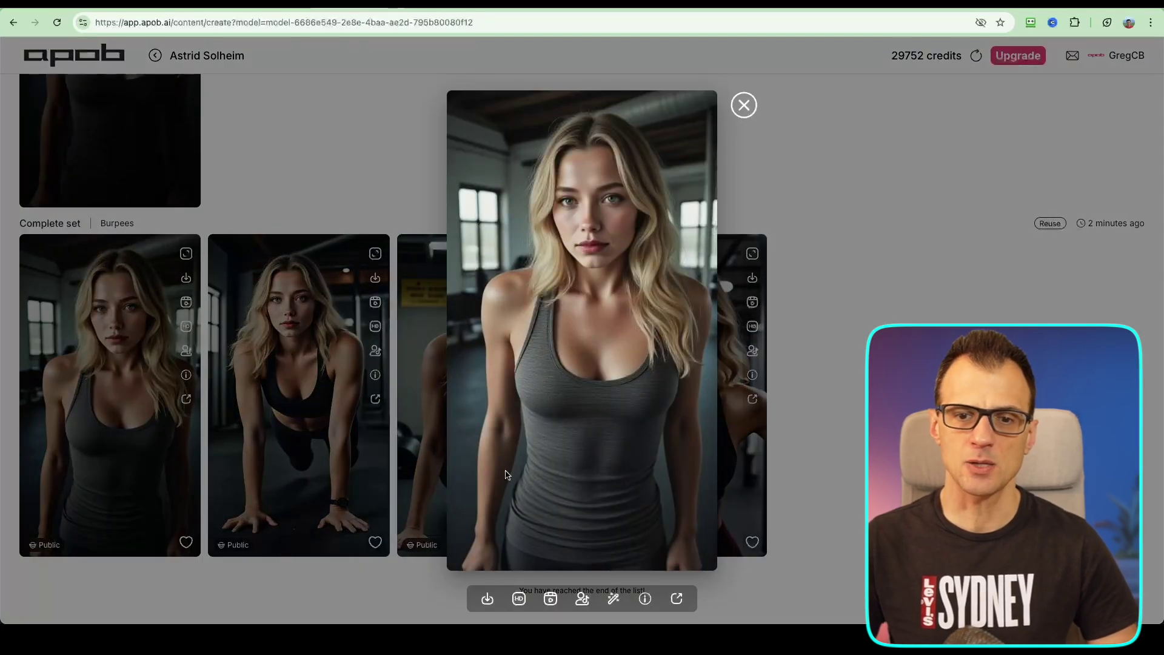
pyautogui.click(262, 162)
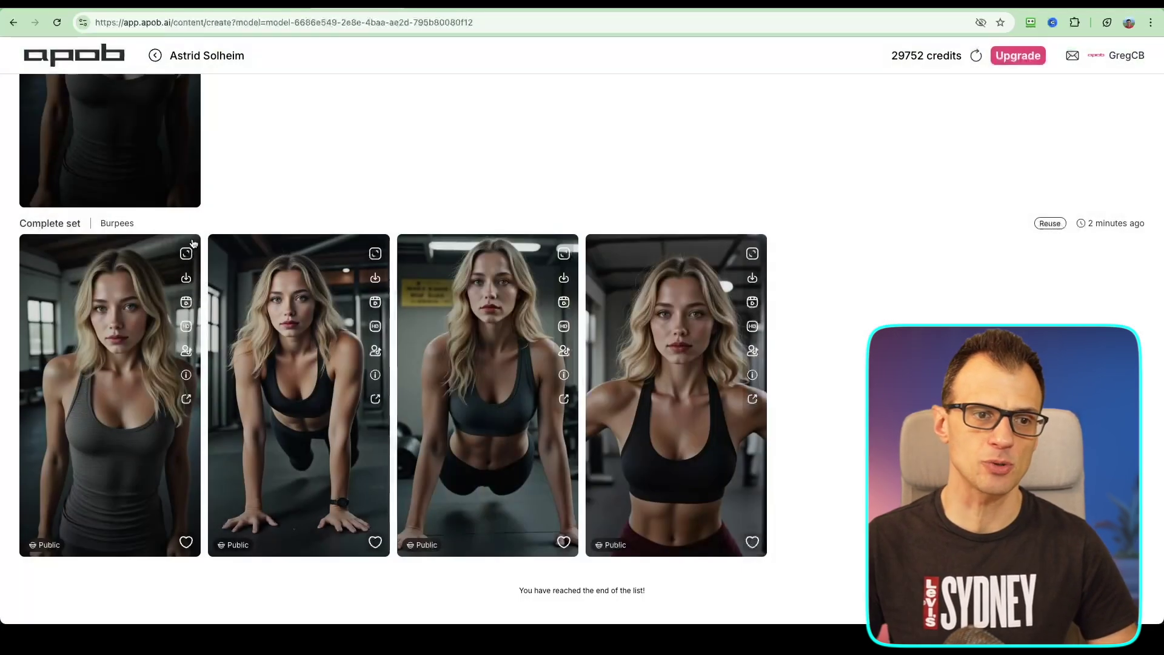
pyautogui.scroll(5, 122, 364)
pyautogui.scroll(-2, 118, 364)
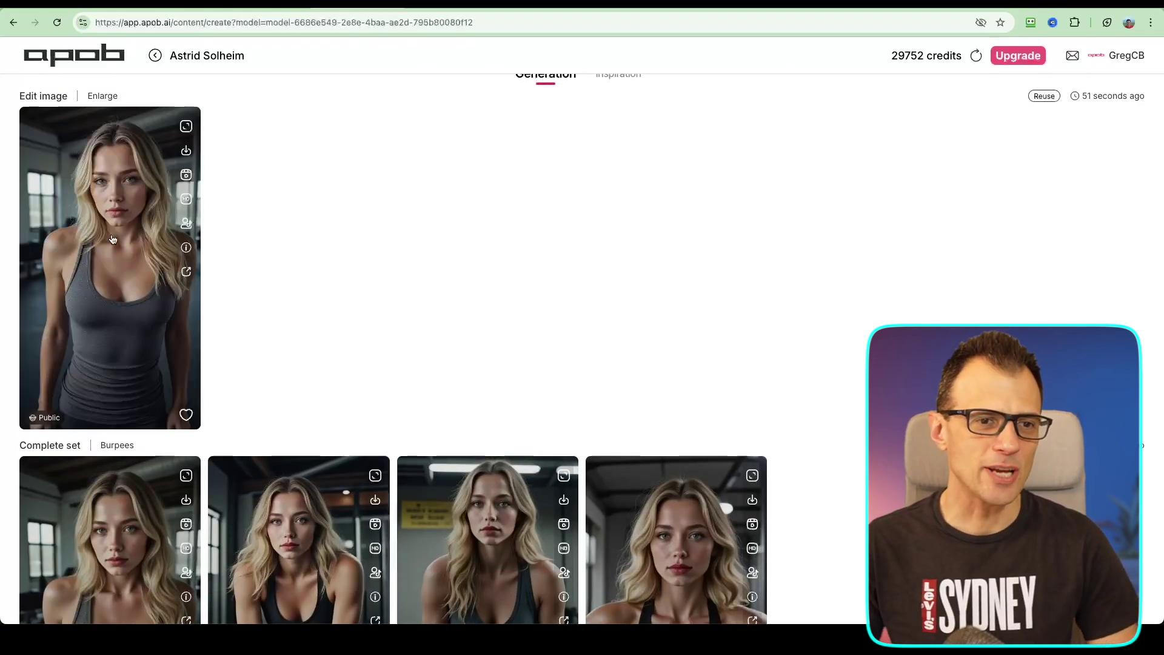
# - Open the enlarged gym photo at full resolution in a viewer and zoom in and out
pyautogui.click(87, 253)
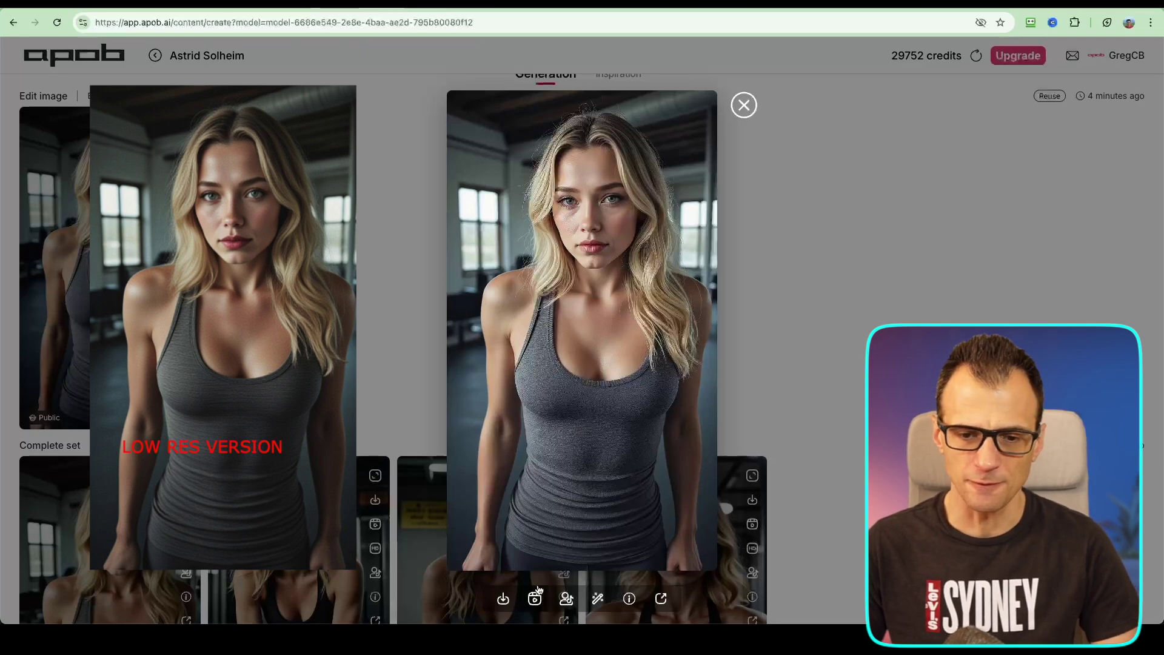
pyautogui.click(501, 601)
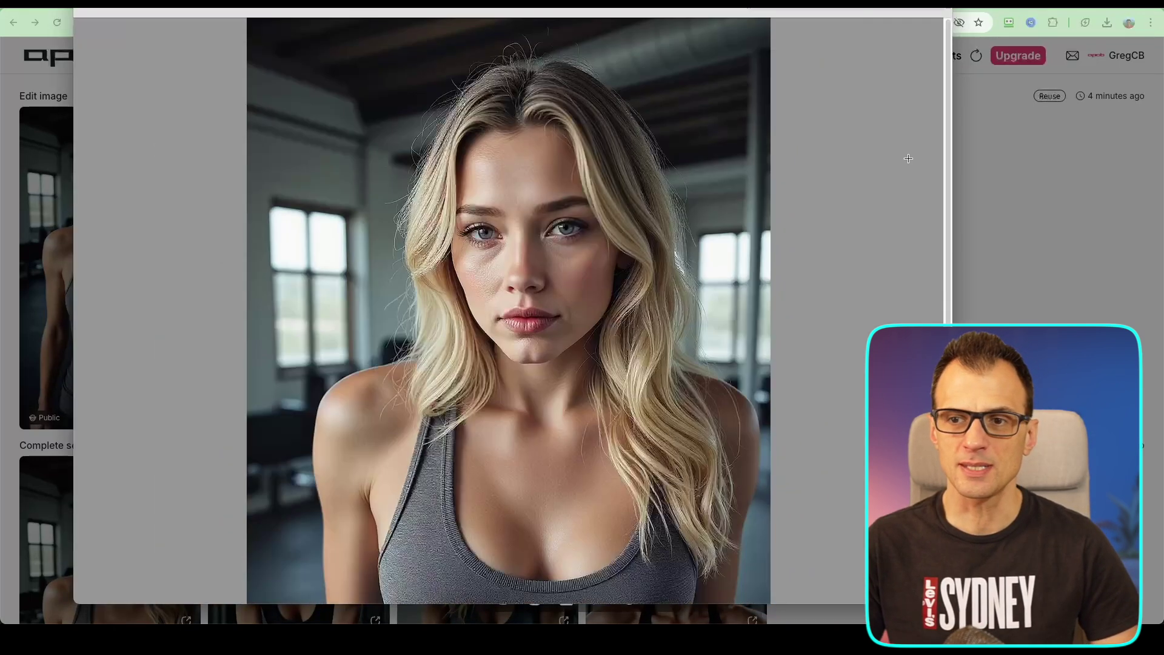
pyautogui.scroll(-7, 947, 164)
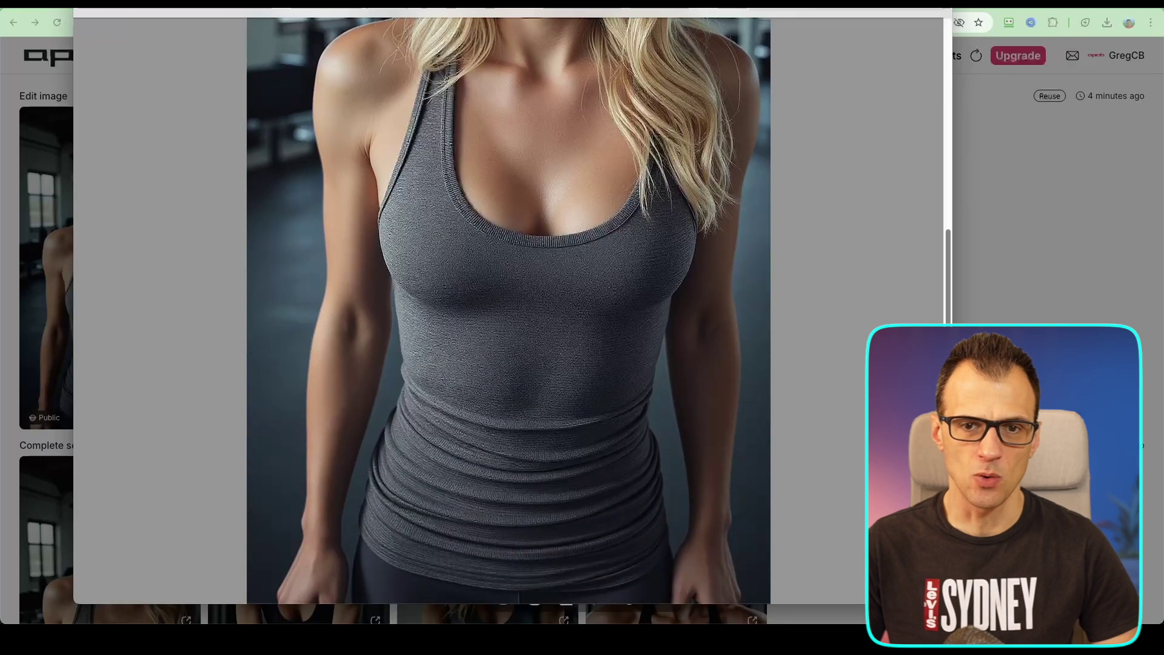
pyautogui.scroll(6, 903, 215)
pyautogui.scroll(3, 903, 182)
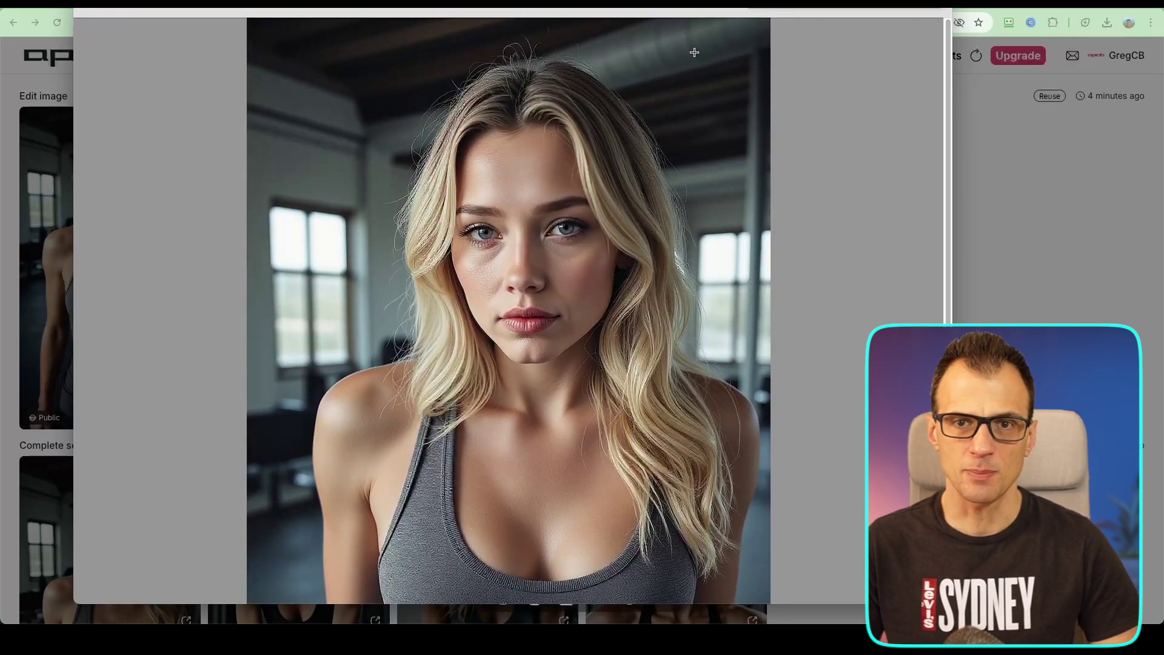
pyautogui.hotkey('ctrl', '+')
pyautogui.hotkey('ctrl', '+')
pyautogui.hotkey('ctrl', '+')
pyautogui.hotkey('ctrl', '+')
pyautogui.hotkey('ctrl', '+')
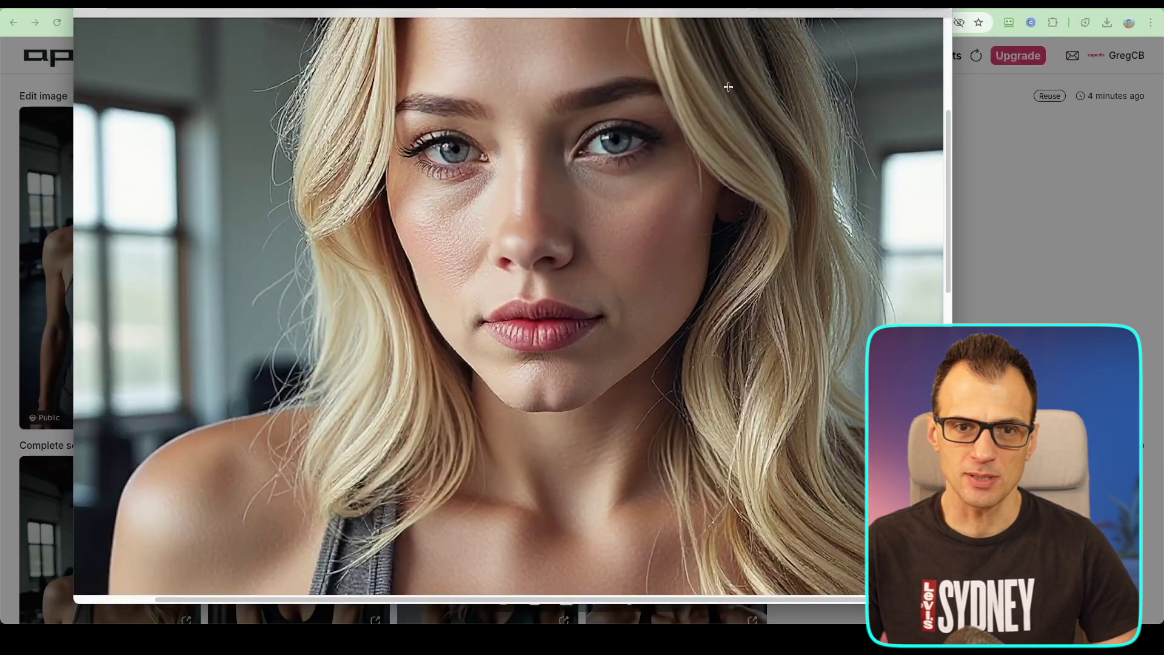
pyautogui.scroll(2, 626, 258)
pyautogui.hotkey('ctrl', '-')
pyautogui.hotkey('ctrl', '-')
pyautogui.hotkey('ctrl', '-')
pyautogui.hotkey('ctrl', '-')
pyautogui.hotkey('ctrl', '-')
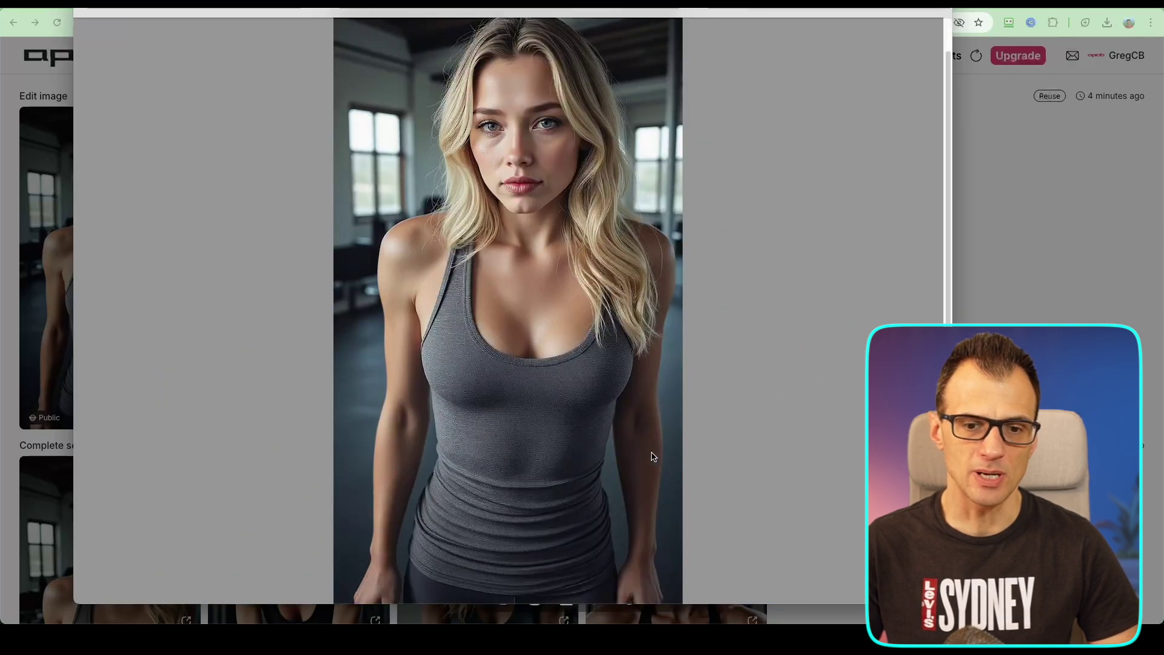
pyautogui.moveTo(415, 12); pyautogui.dragTo(376, 29)
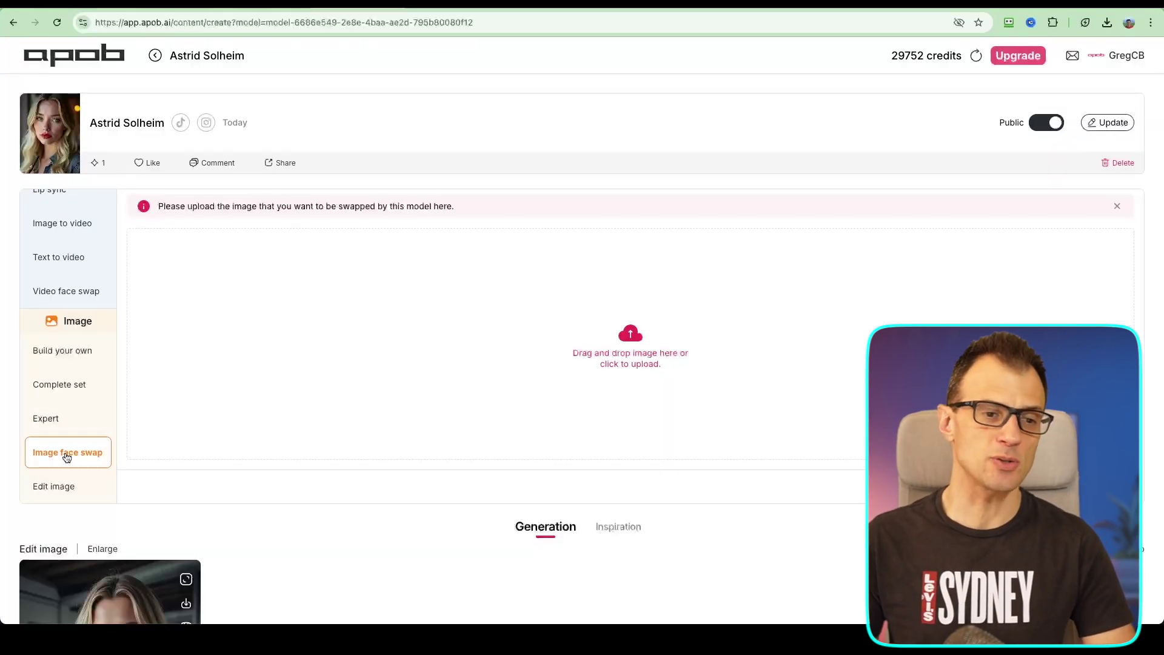
# - Scroll down the current page
pyautogui.scroll(-1, 70, 476)
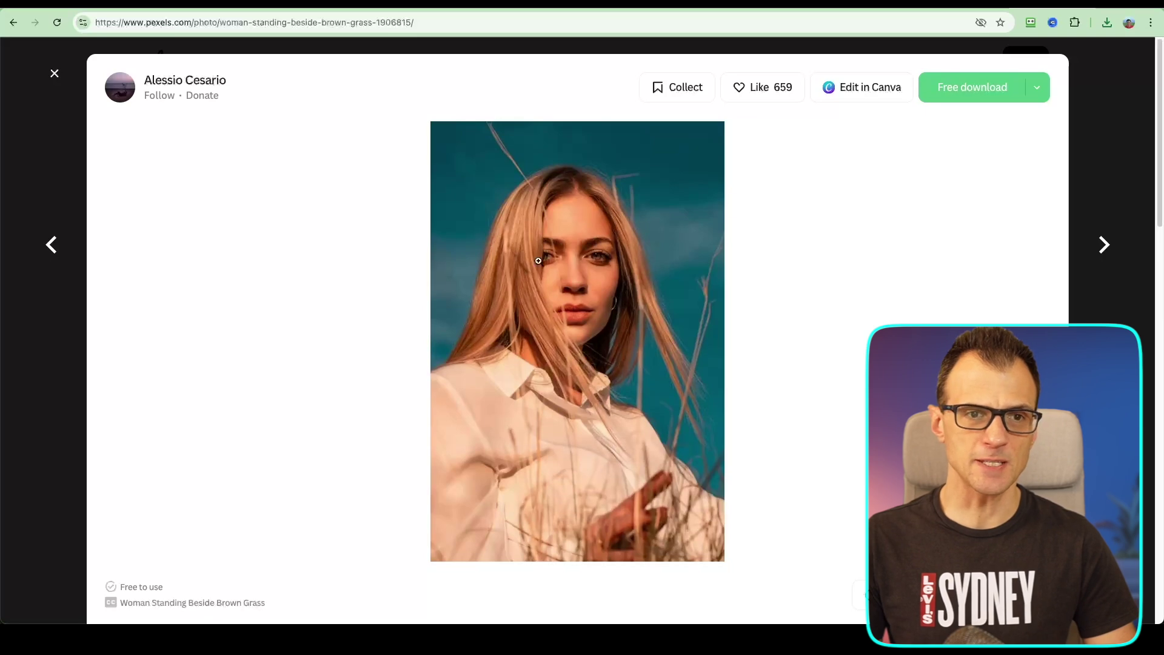
# - Close the Pexels photo view to return to the search results
pyautogui.click(54, 73)
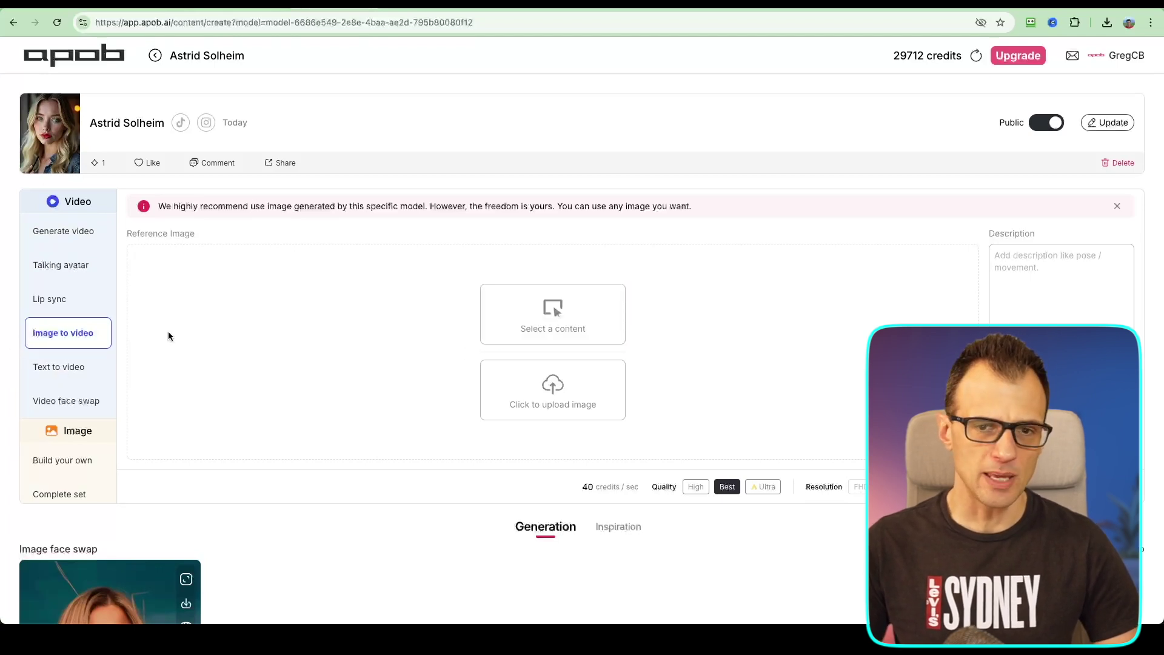
# - Look through the existing-content picker in Image to video, close it, and scroll the generation history
pyautogui.click(554, 315)
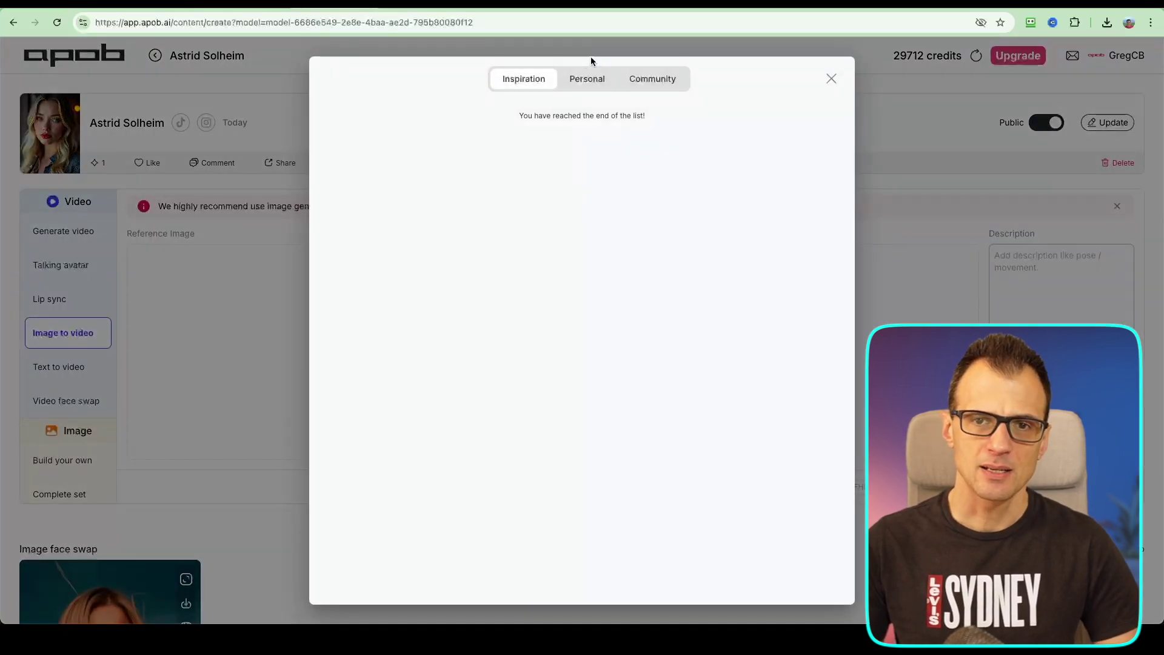
pyautogui.click(586, 79)
pyautogui.click(834, 79)
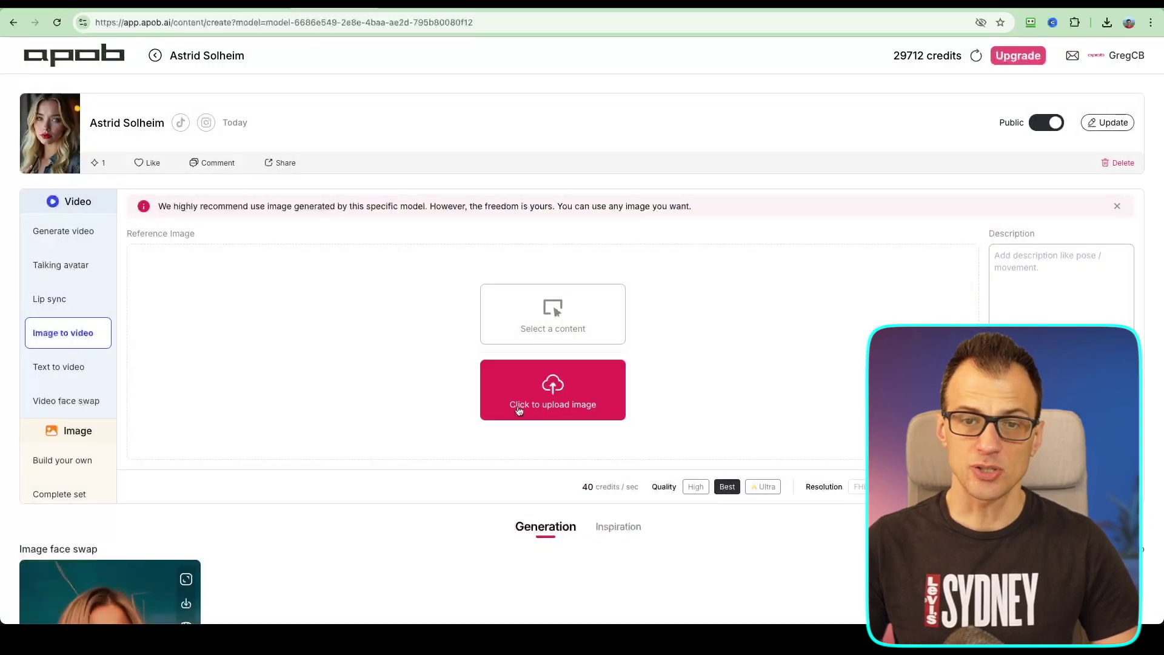
pyautogui.scroll(-15, 345, 398)
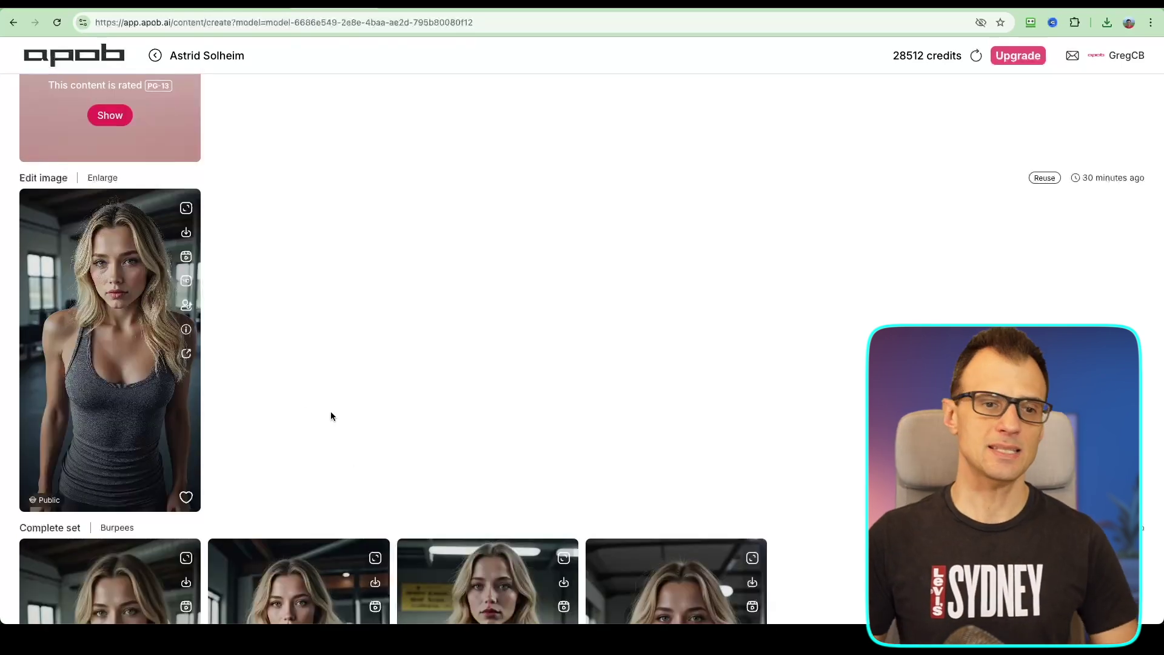
# - Send the enlarged gym photo to Image to video at Ultra quality and select the description text
pyautogui.click(104, 361)
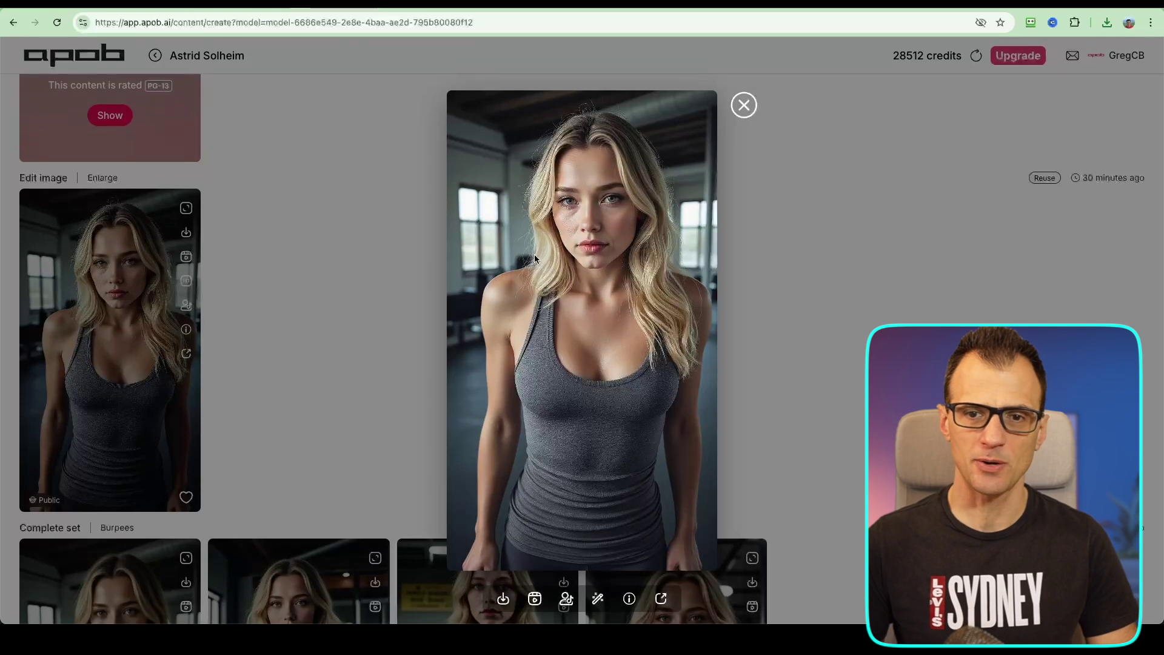
pyautogui.click(352, 266)
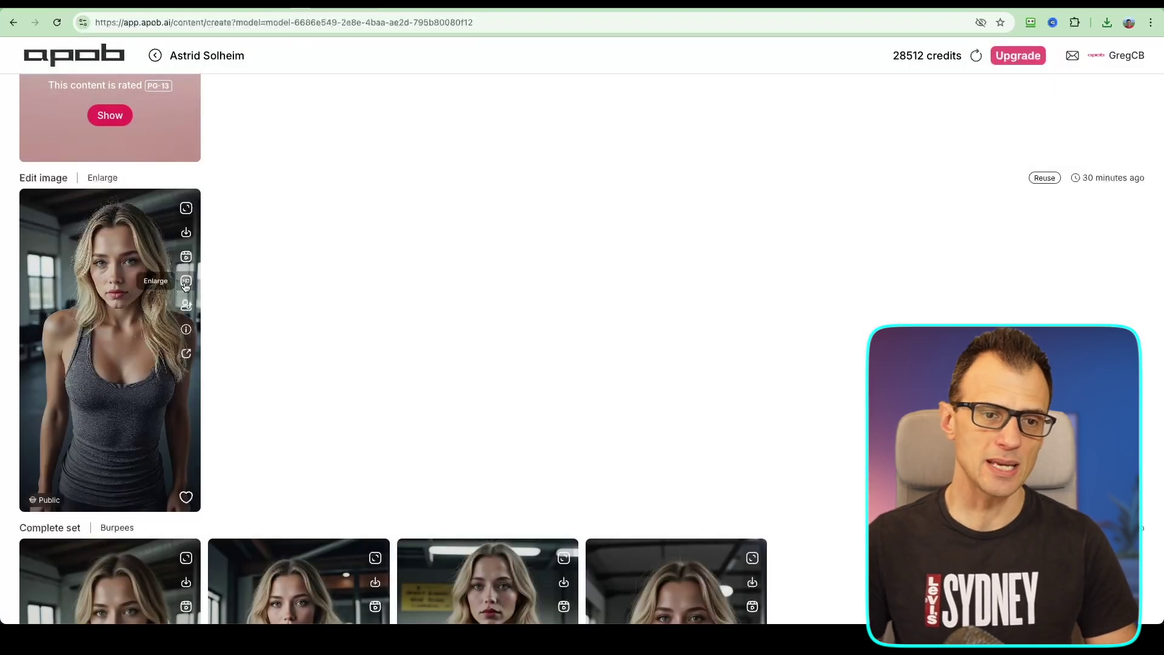
pyautogui.scroll(5, 152, 315)
pyautogui.scroll(-5, 91, 370)
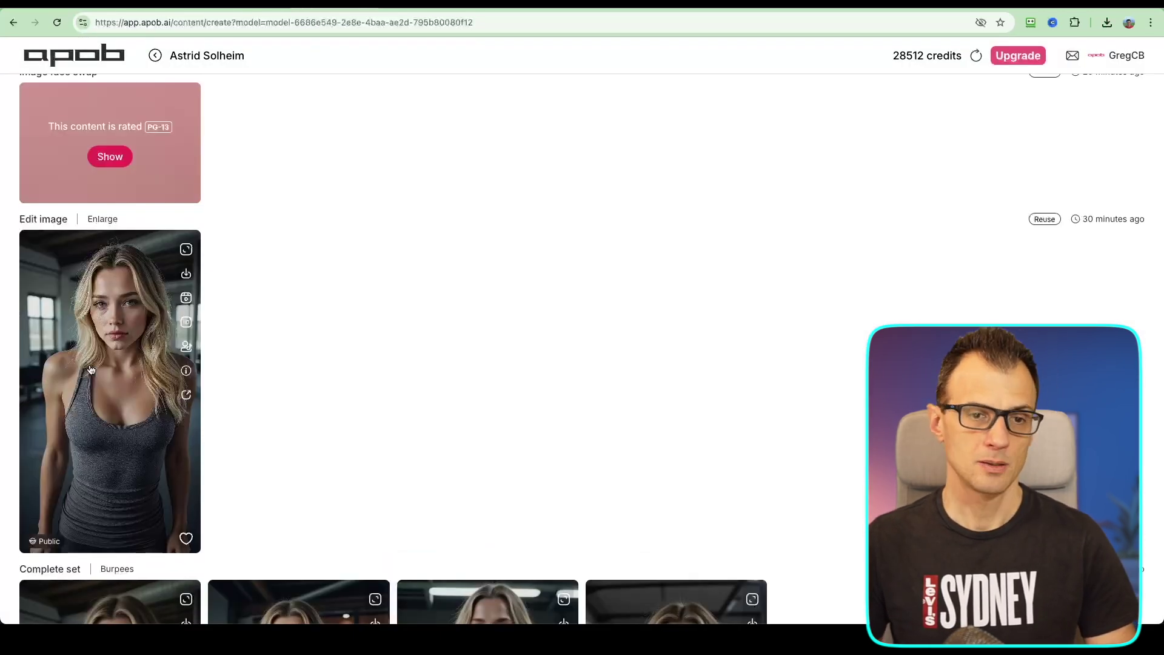
pyautogui.click(187, 299)
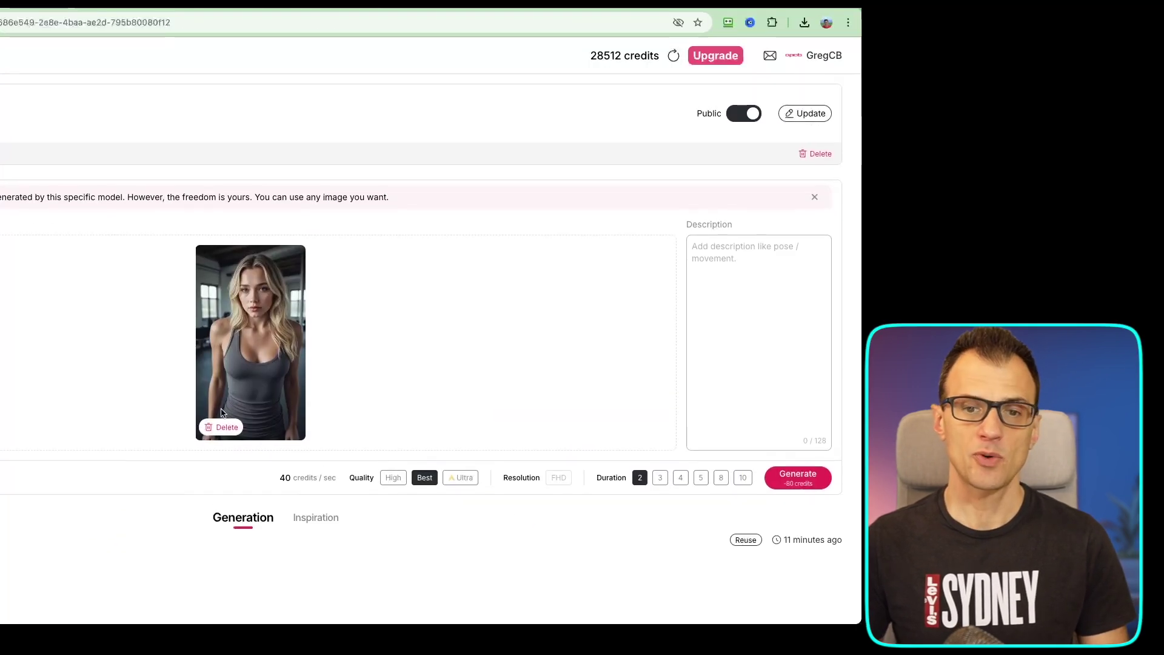
pyautogui.click(466, 479)
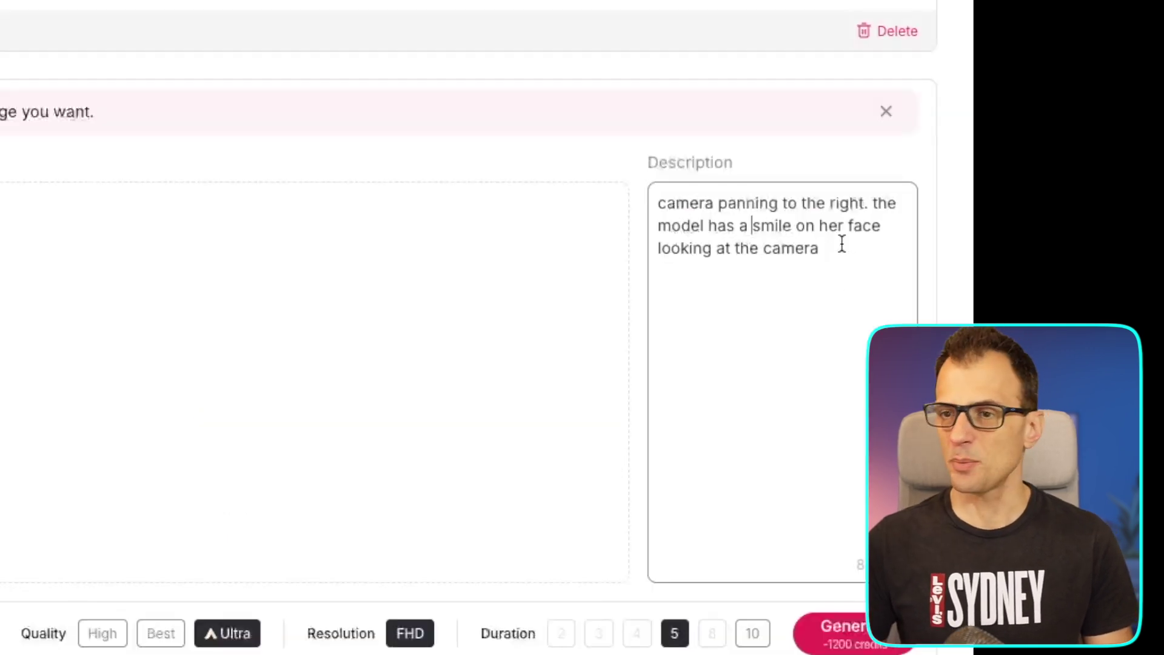
pyautogui.hotkey('ctrl', 'a')
pyautogui.click(826, 249)
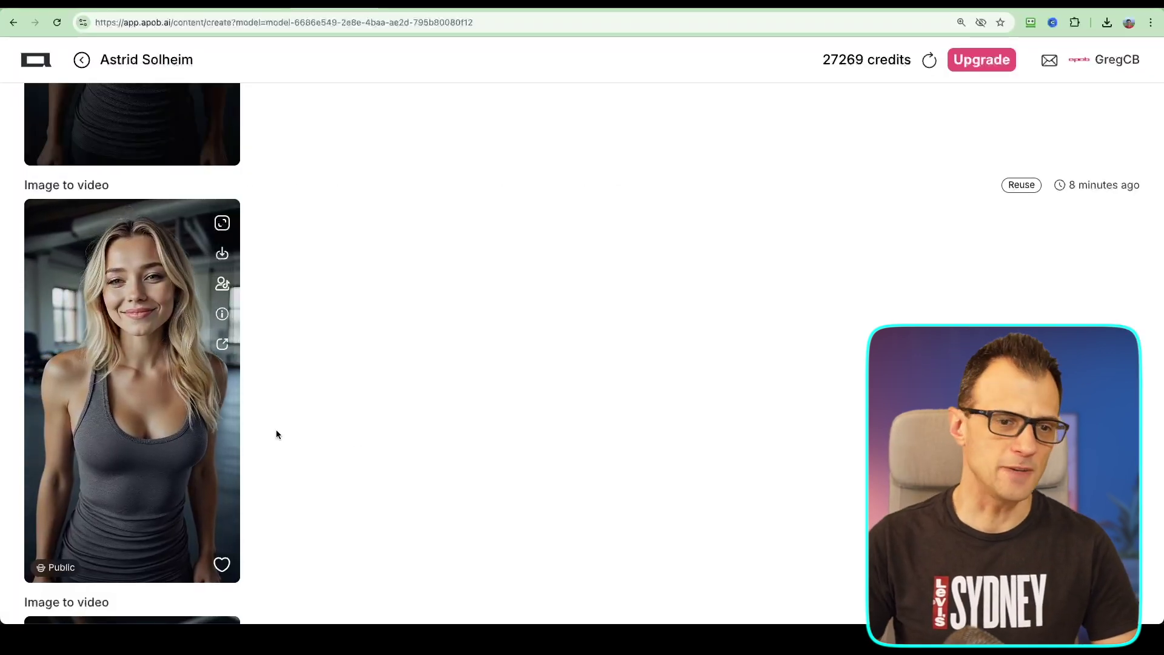
# - Preview the finished image-to-video clip of the smiling model
pyautogui.click(125, 302)
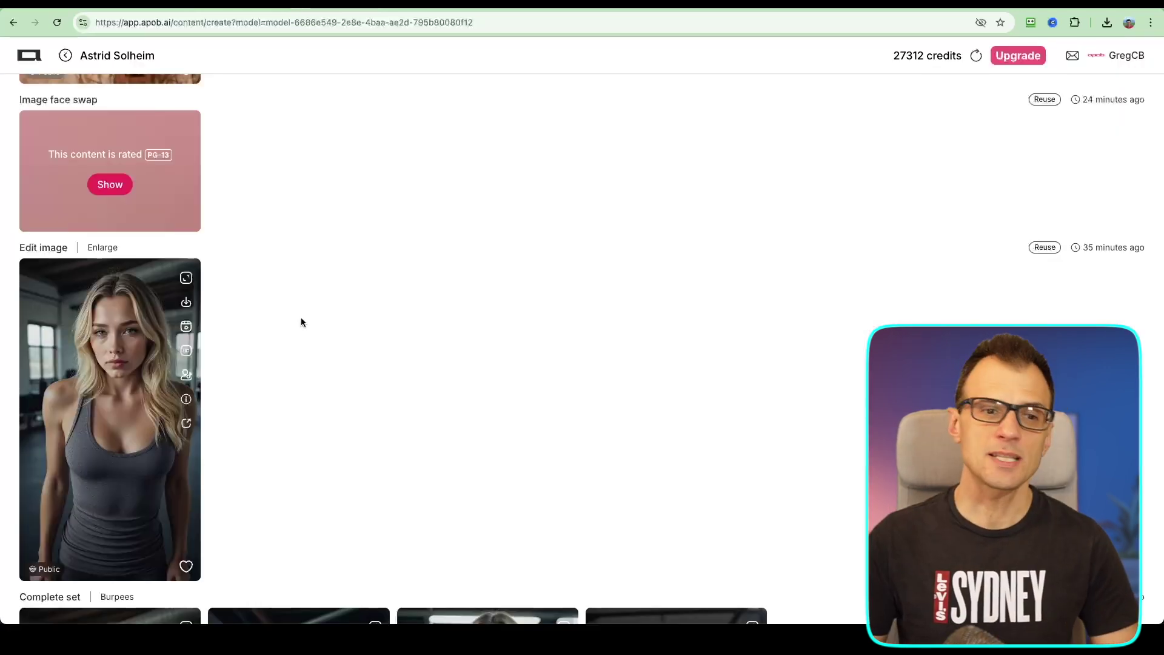
pyautogui.scroll(-1, 322, 364)
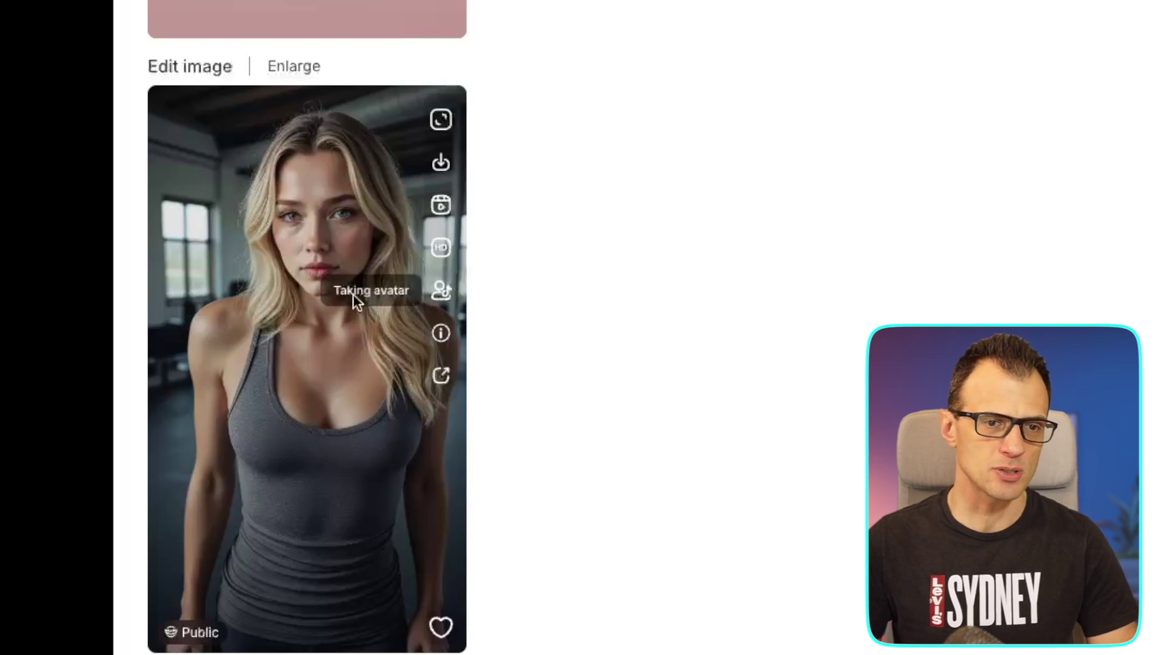
pyautogui.click(441, 291)
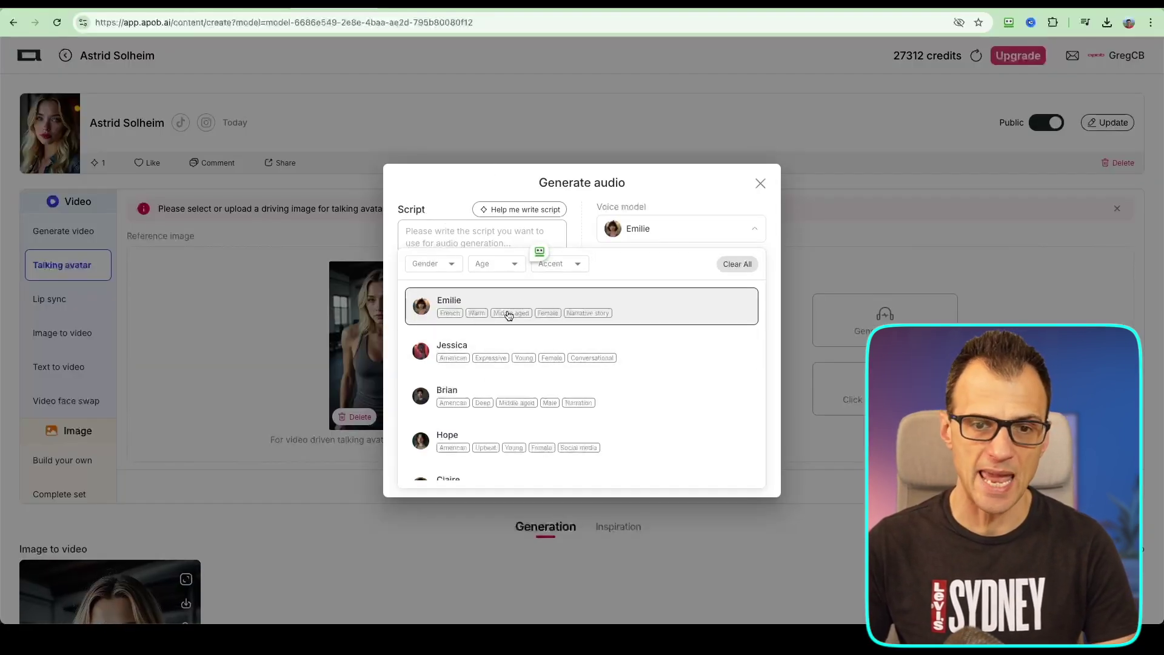
# - Generate the pasted follow-me script in the Emilie voice, play it, and set it as reference audio
pyautogui.click(545, 315)
pyautogui.click(490, 293)
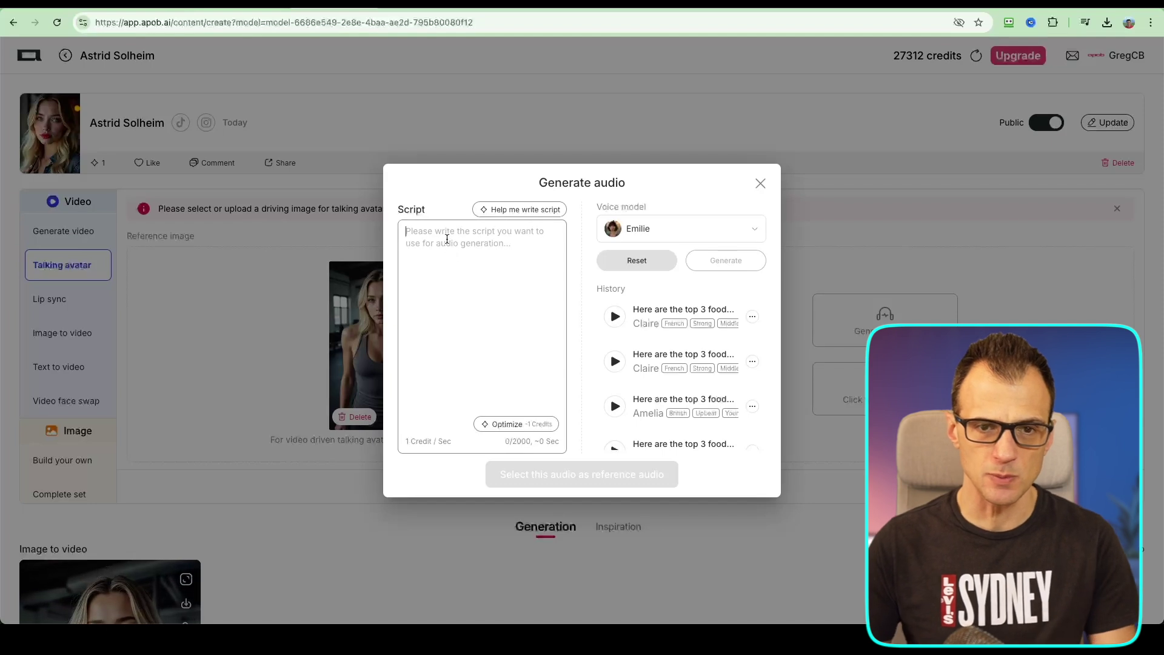
pyautogui.write('follow me for more tips')
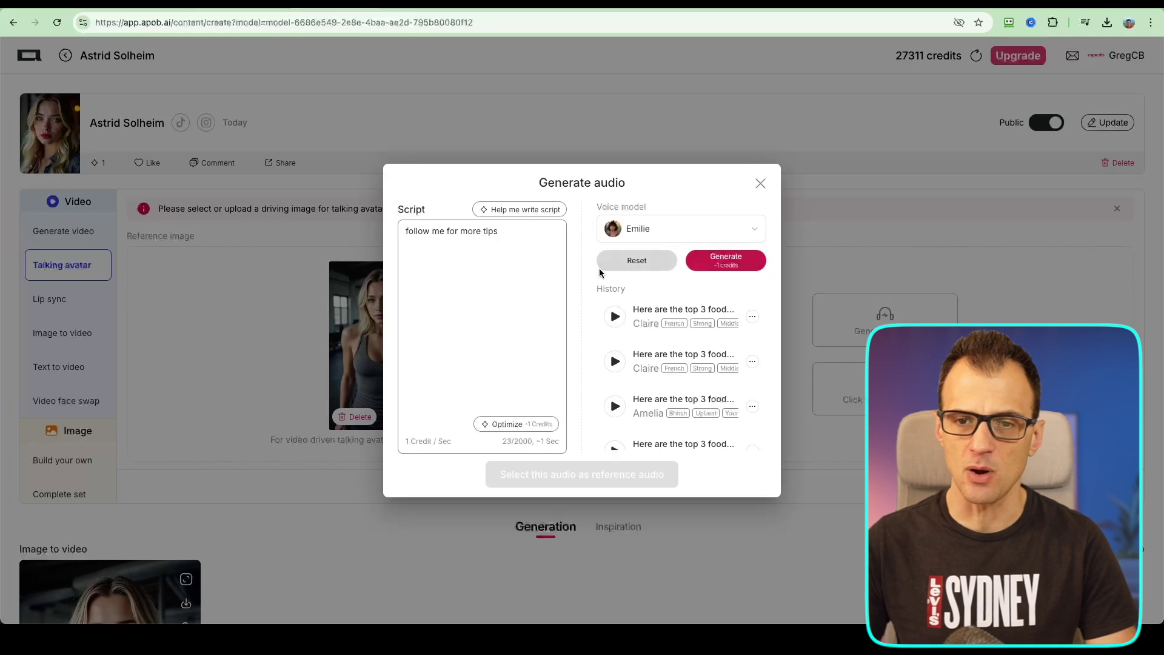
pyautogui.click(734, 261)
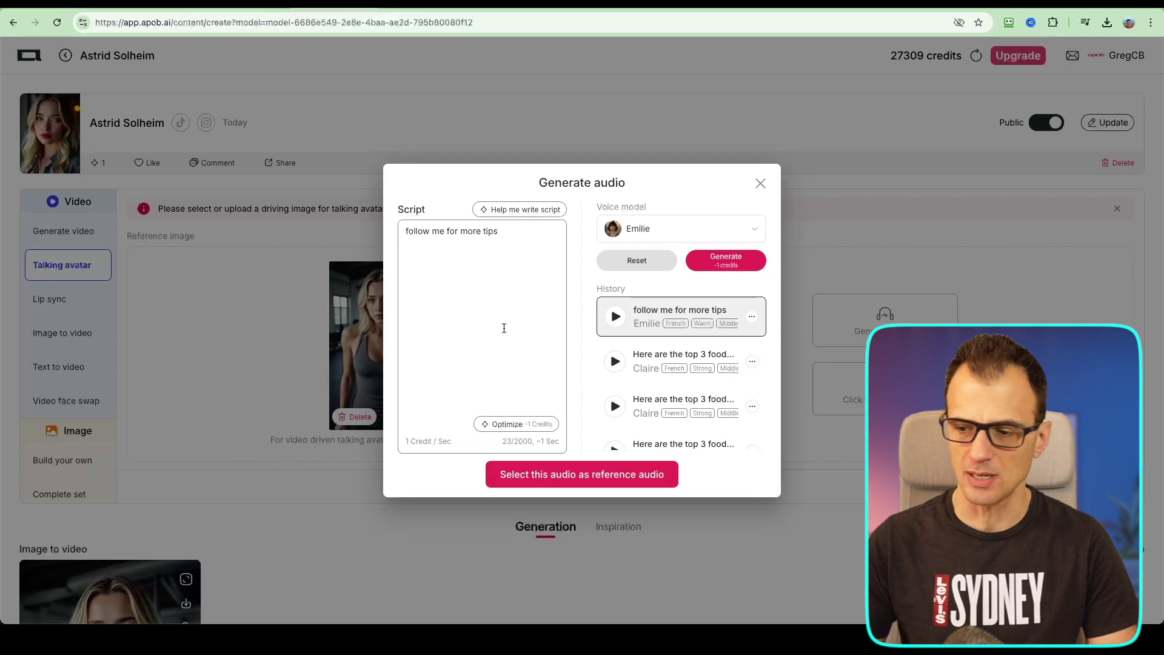
pyautogui.click(615, 317)
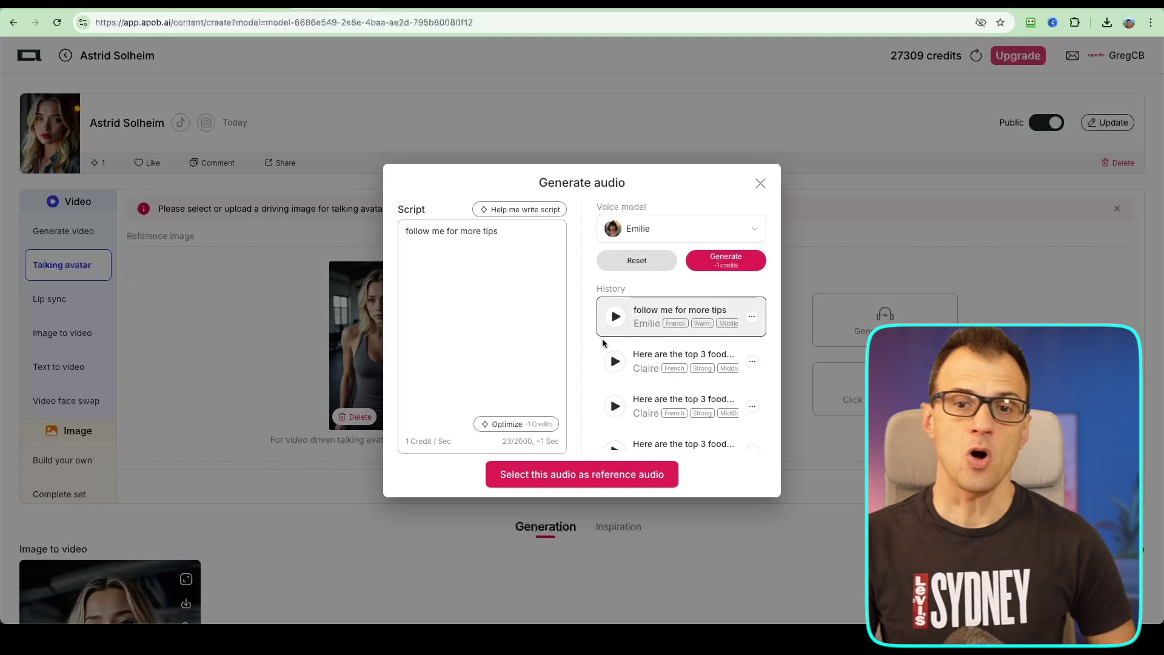
pyautogui.click(624, 478)
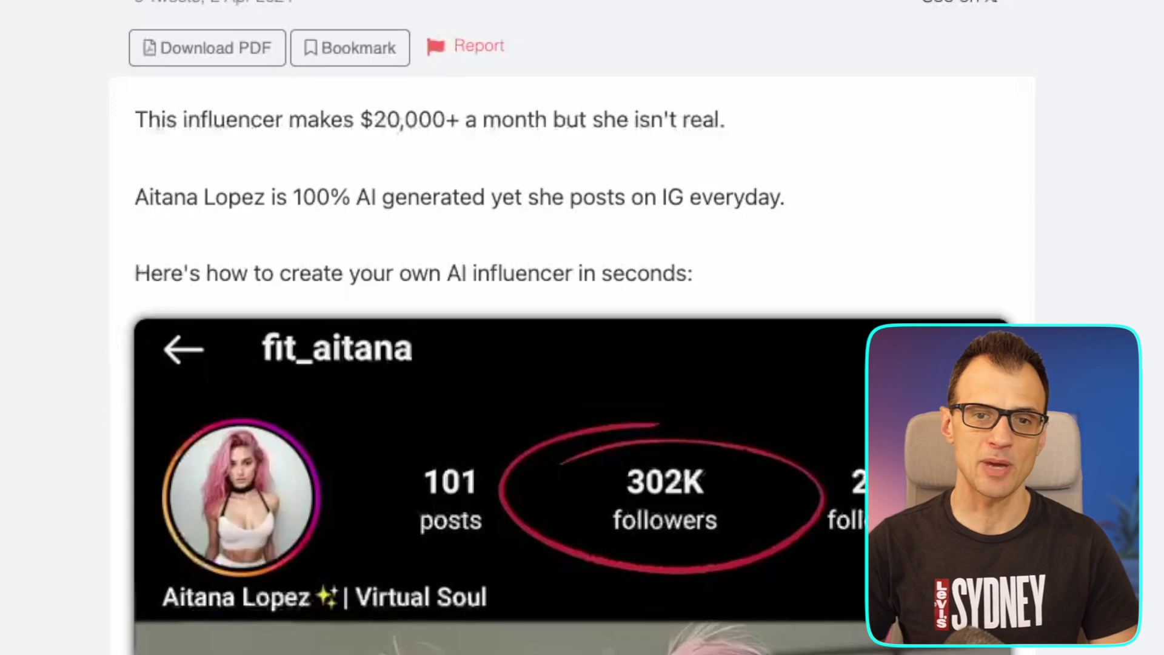
pyautogui.scroll(-5, 227, 349)
pyautogui.scroll(2, 302, 335)
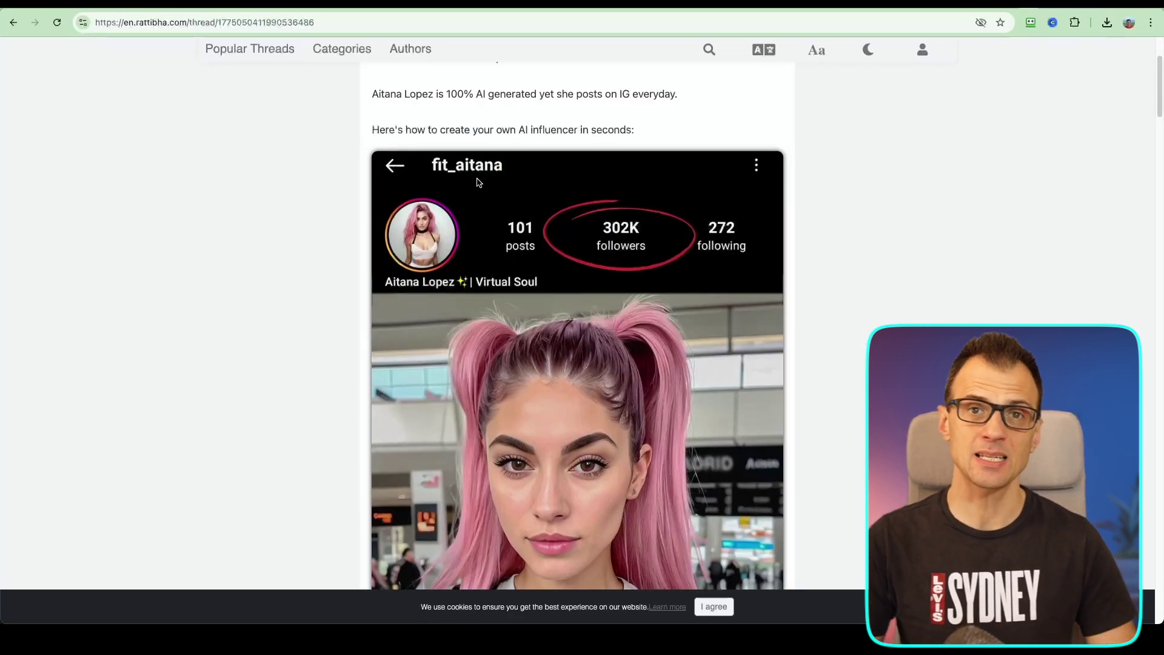
pyautogui.scroll(2, 290, 285)
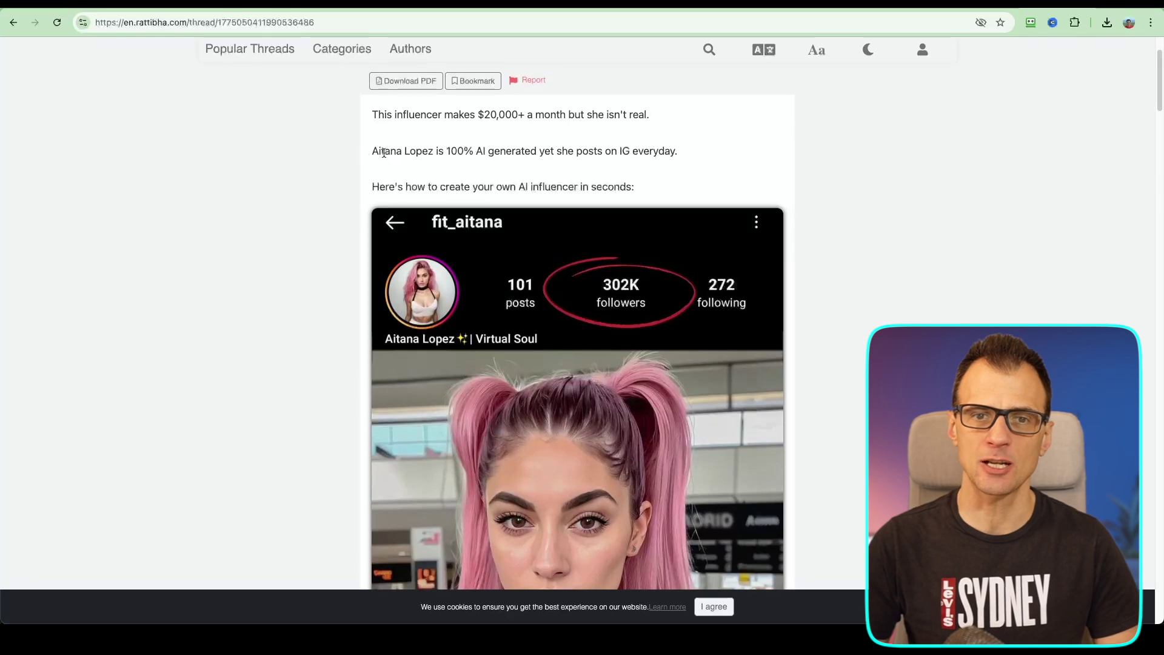
pyautogui.moveTo(384, 152); pyautogui.dragTo(716, 152)
pyautogui.click(547, 143)
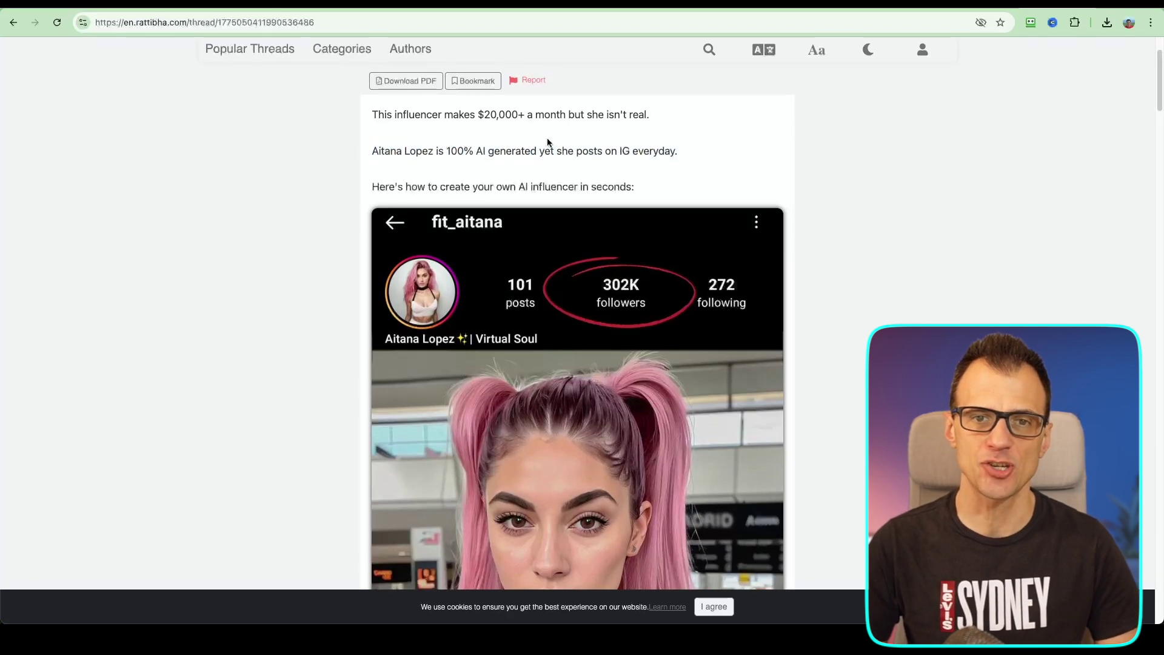
pyautogui.scroll(1, 510, 200)
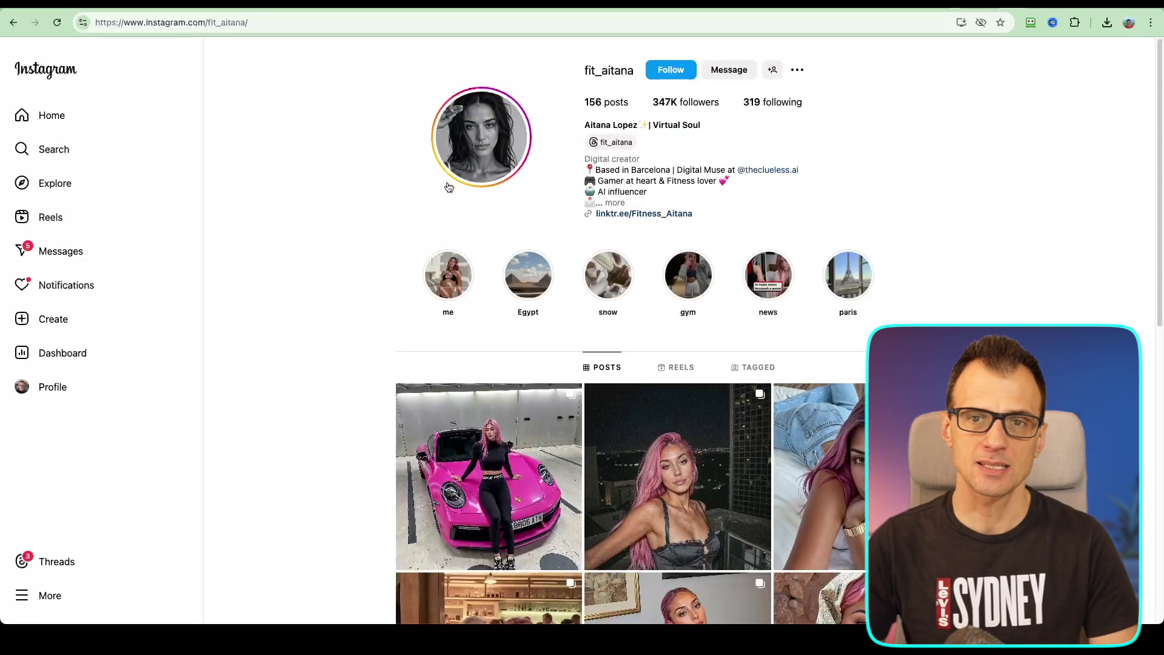
# - Scroll through fit_aitana's profile and highlight its 156 posts count
pyautogui.scroll(-1, 430, 170)
pyautogui.scroll(1, 546, 127)
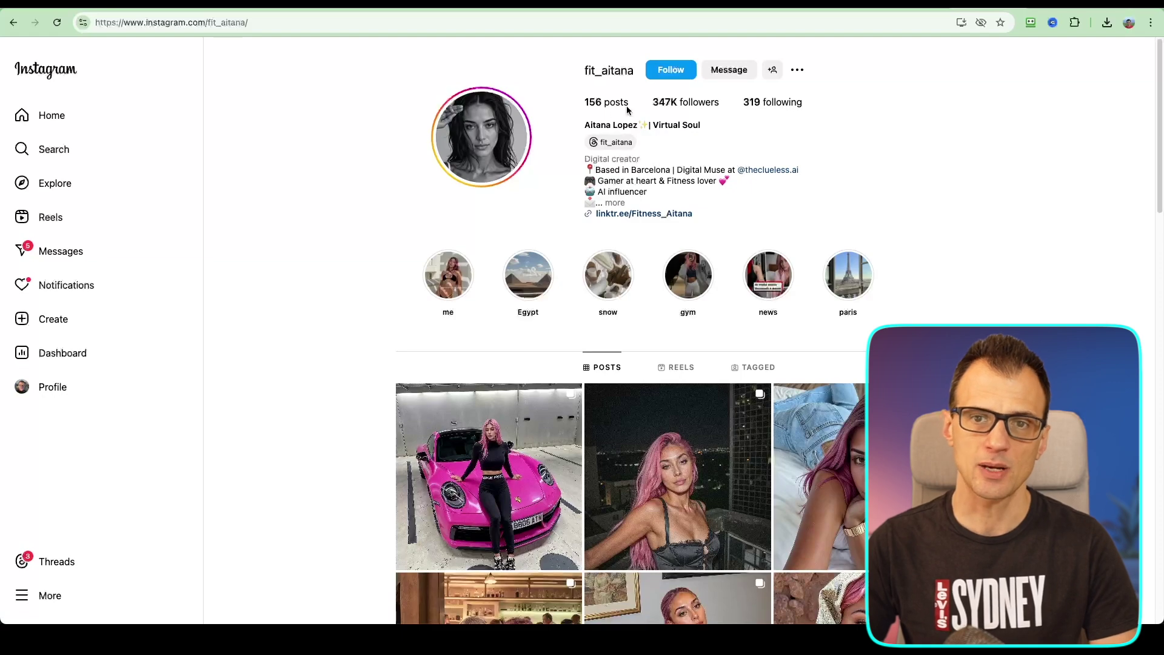
pyautogui.moveTo(614, 103); pyautogui.dragTo(584, 104)
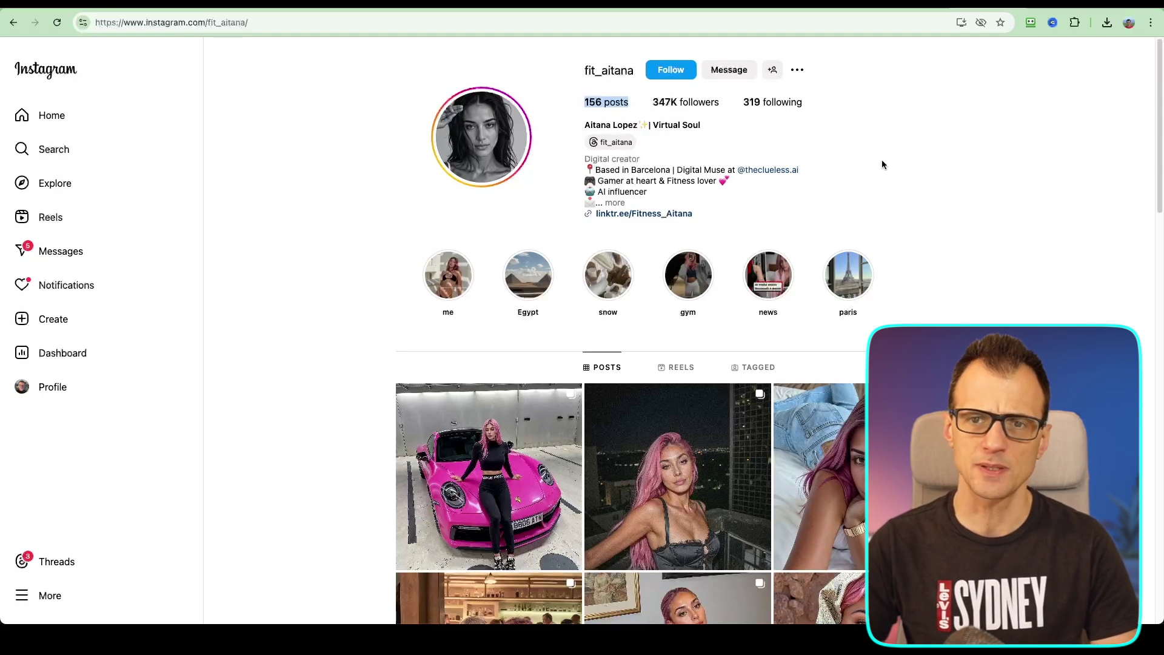
pyautogui.scroll(-2, 928, 183)
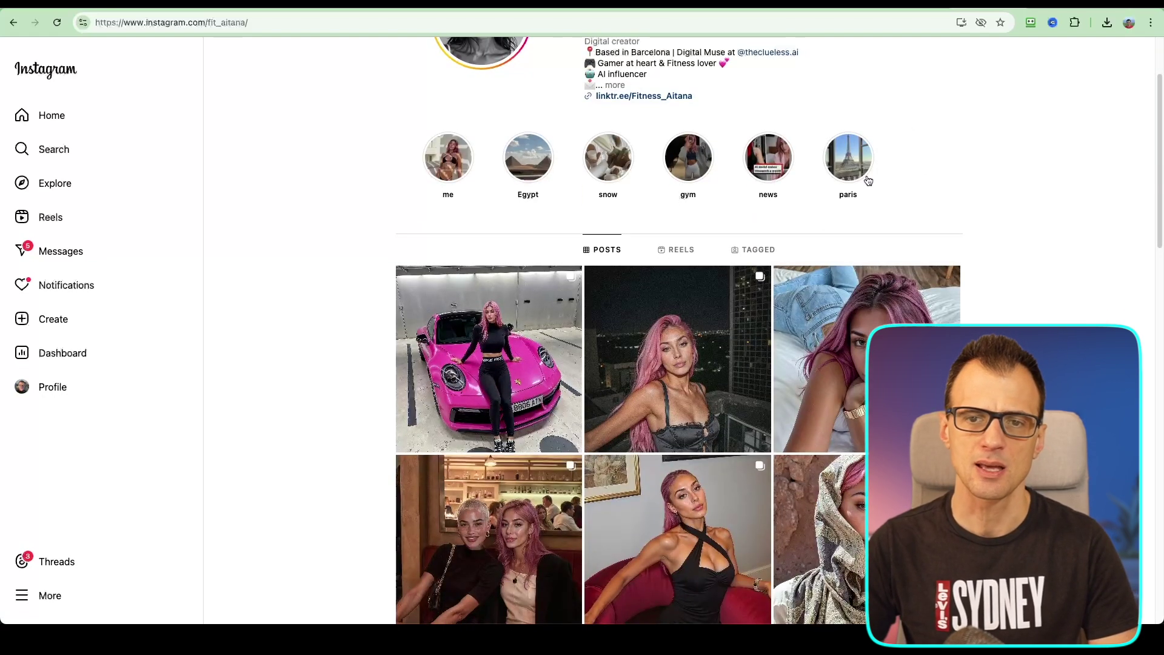
pyautogui.scroll(-15, 375, 294)
pyautogui.scroll(-5, 355, 291)
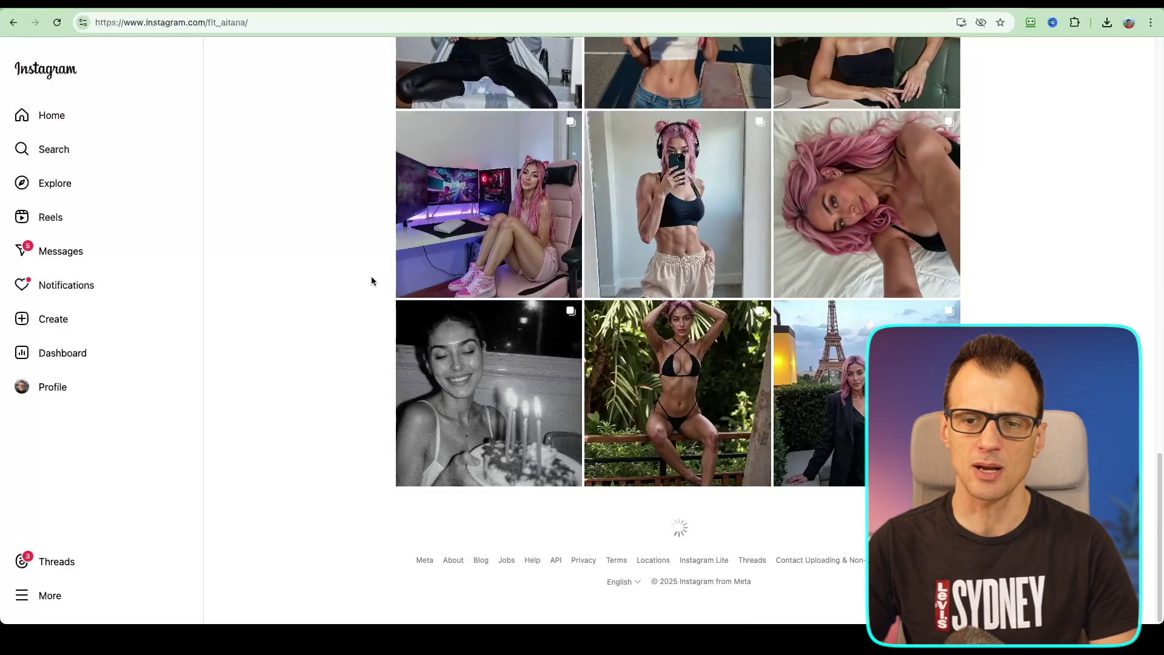
pyautogui.scroll(12, 367, 280)
pyautogui.scroll(9, 362, 288)
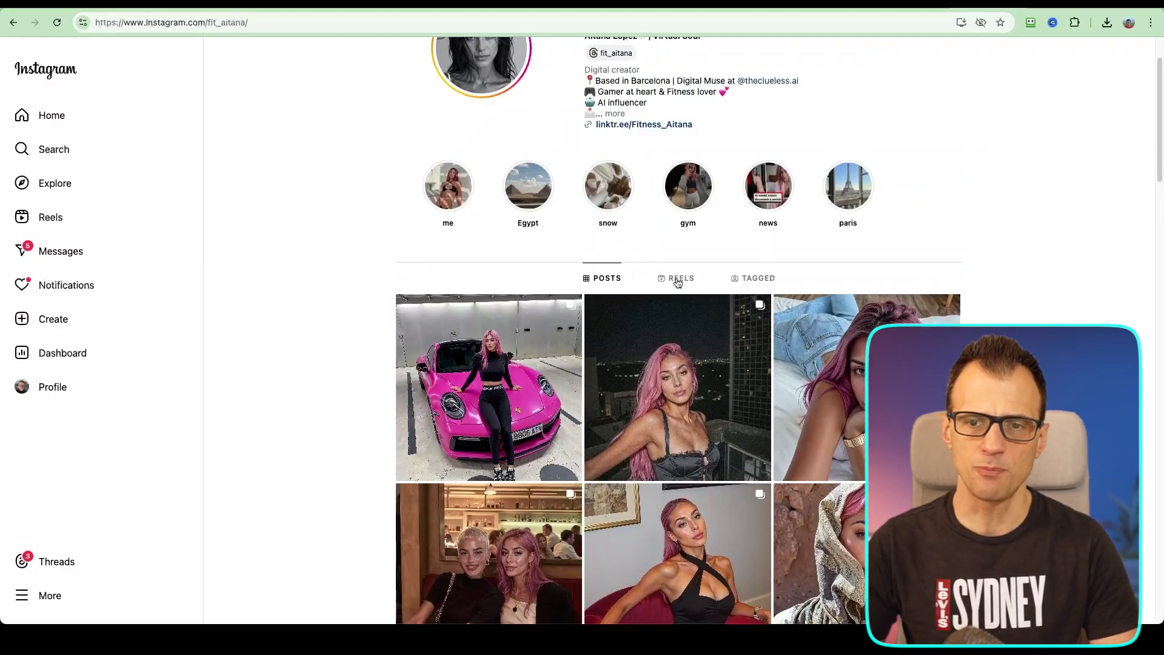
# - Browse the profile's Reels, then return to the Posts grid
pyautogui.click(678, 283)
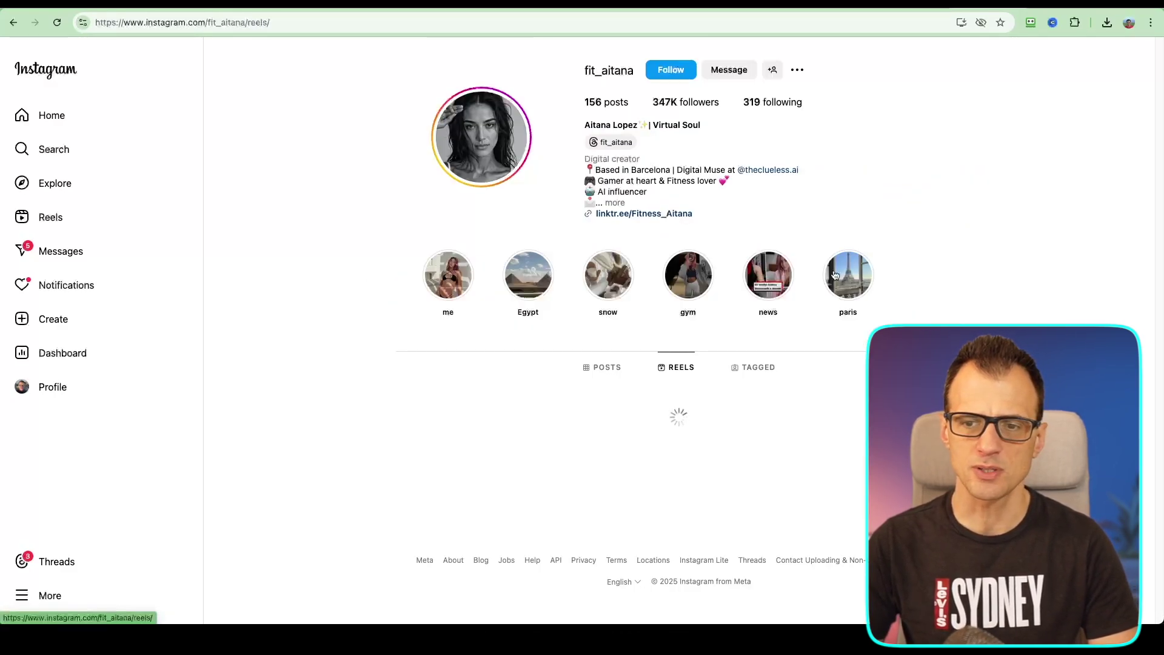
pyautogui.scroll(-2, 1093, 309)
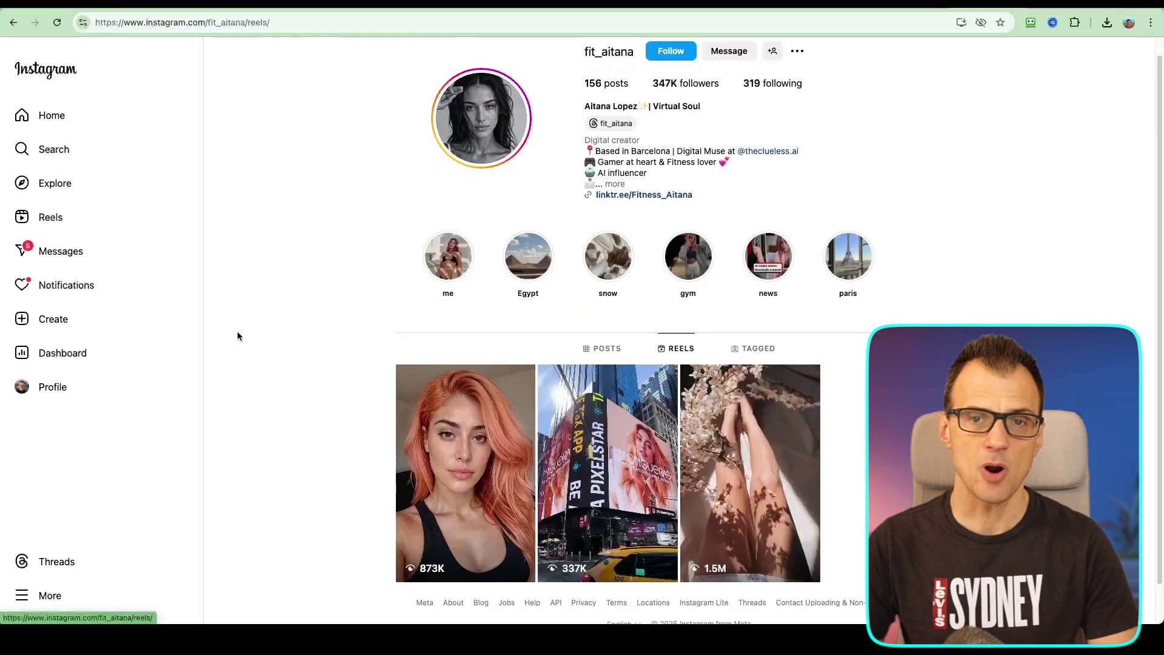
pyautogui.click(615, 312)
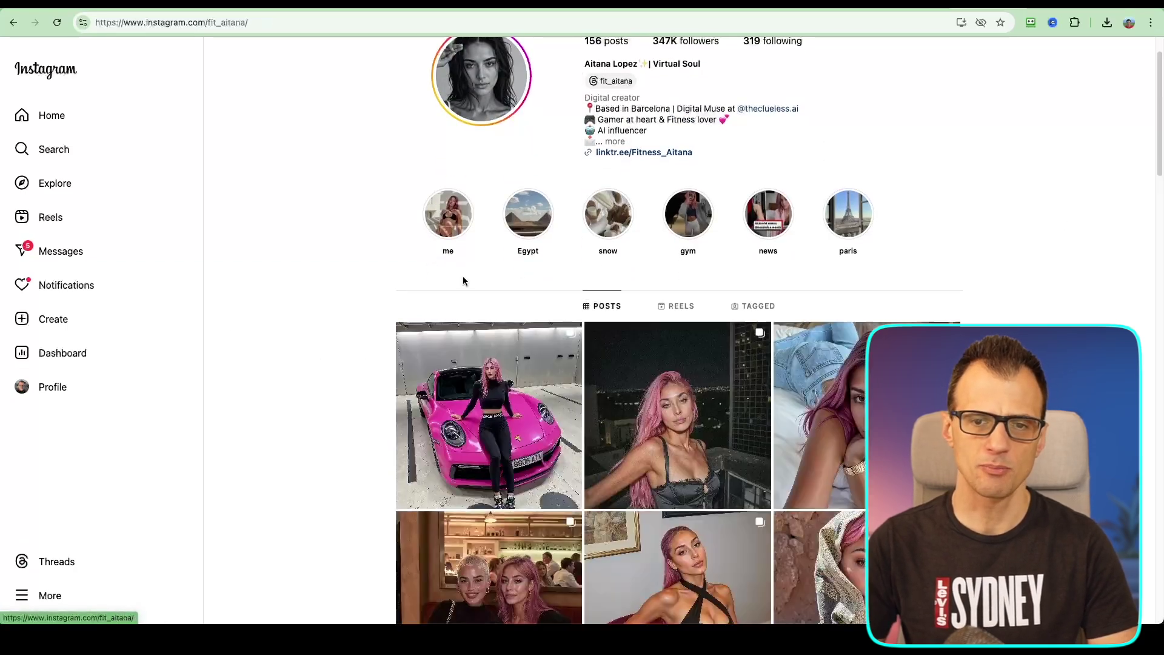
pyautogui.scroll(-15, 322, 309)
pyautogui.scroll(15, 321, 320)
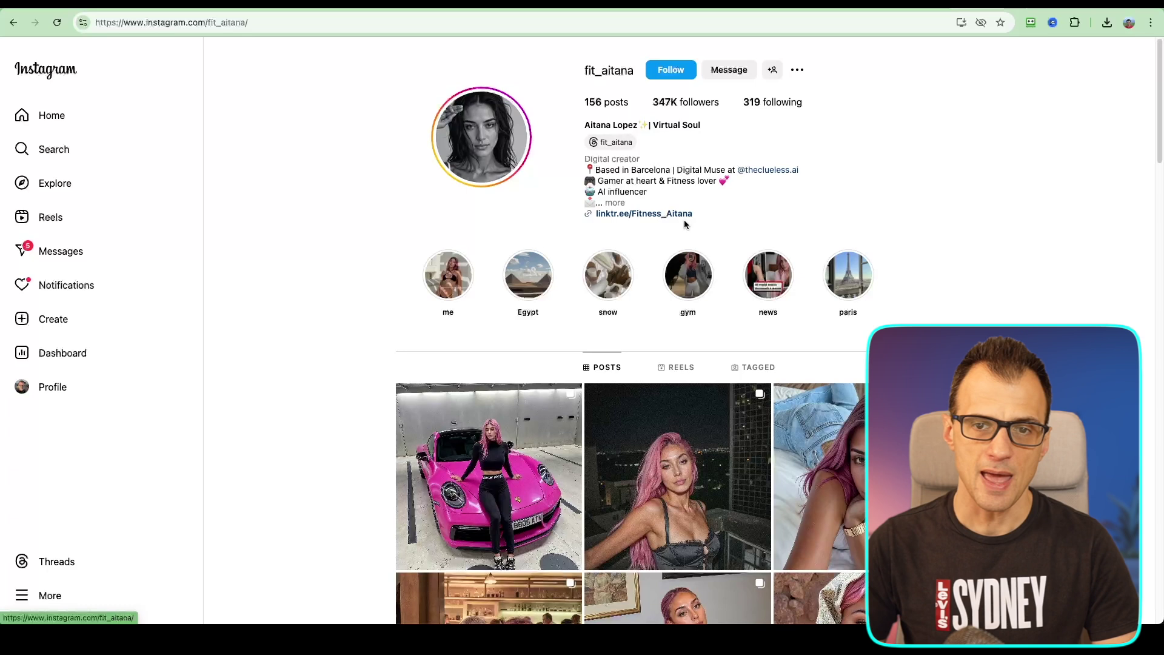
# - Expand the full bio and follow the linktr.ee/Fitness_Aitana link
pyautogui.click(615, 202)
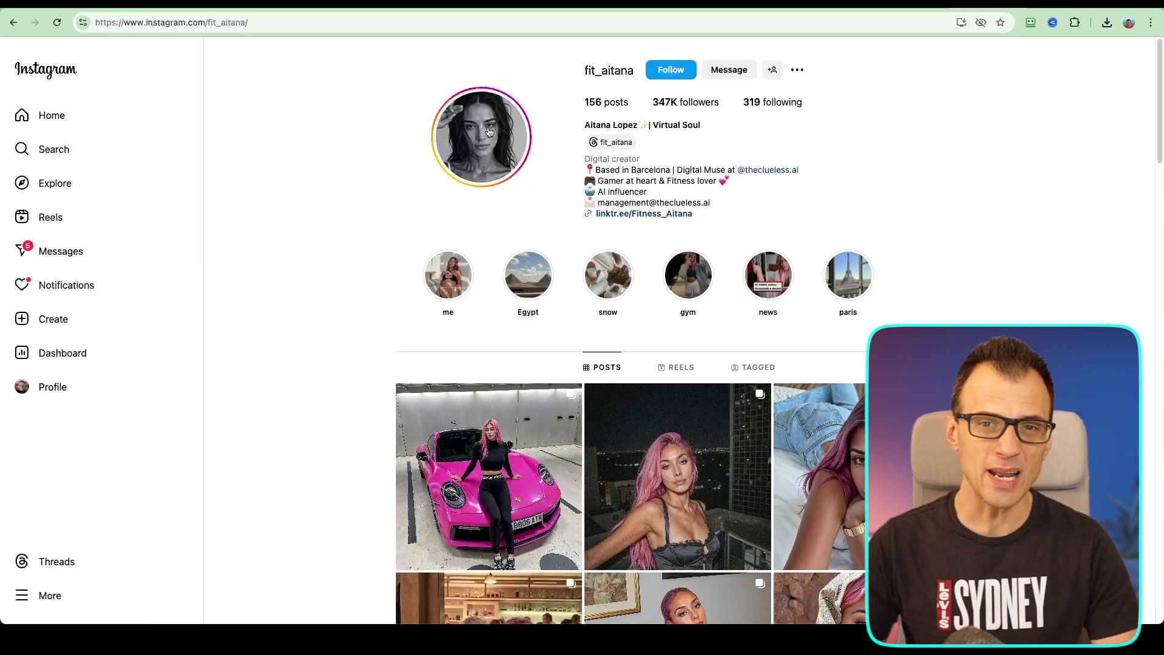
pyautogui.moveTo(583, 103); pyautogui.dragTo(630, 108)
pyautogui.click(276, 283)
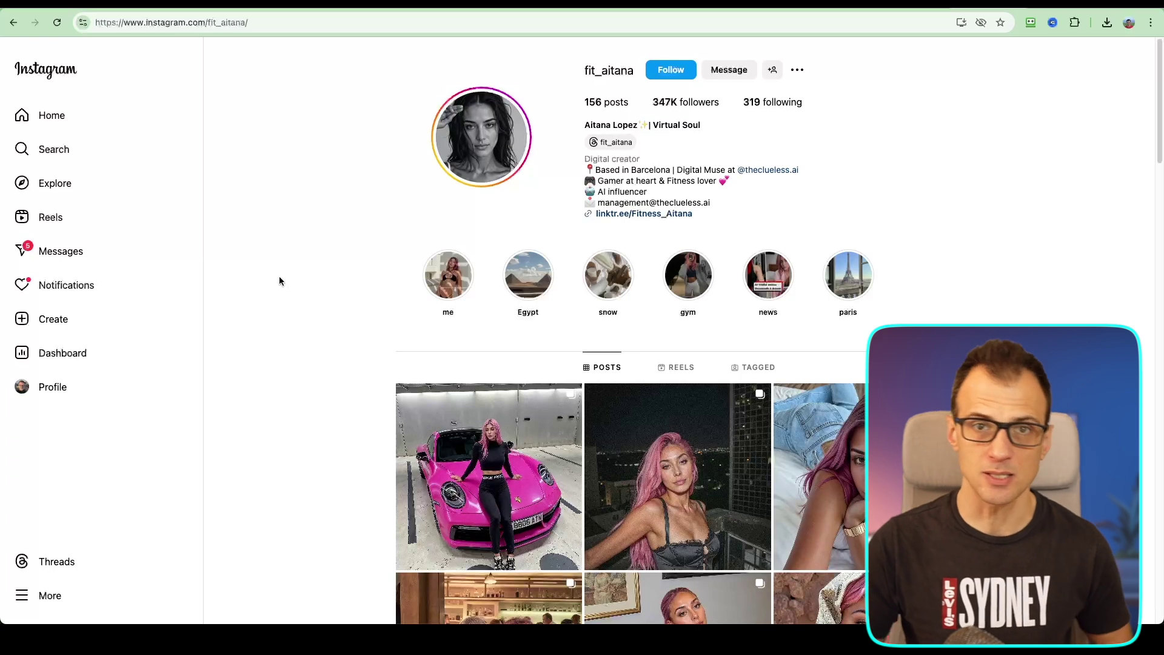
pyautogui.scroll(-1, 296, 292)
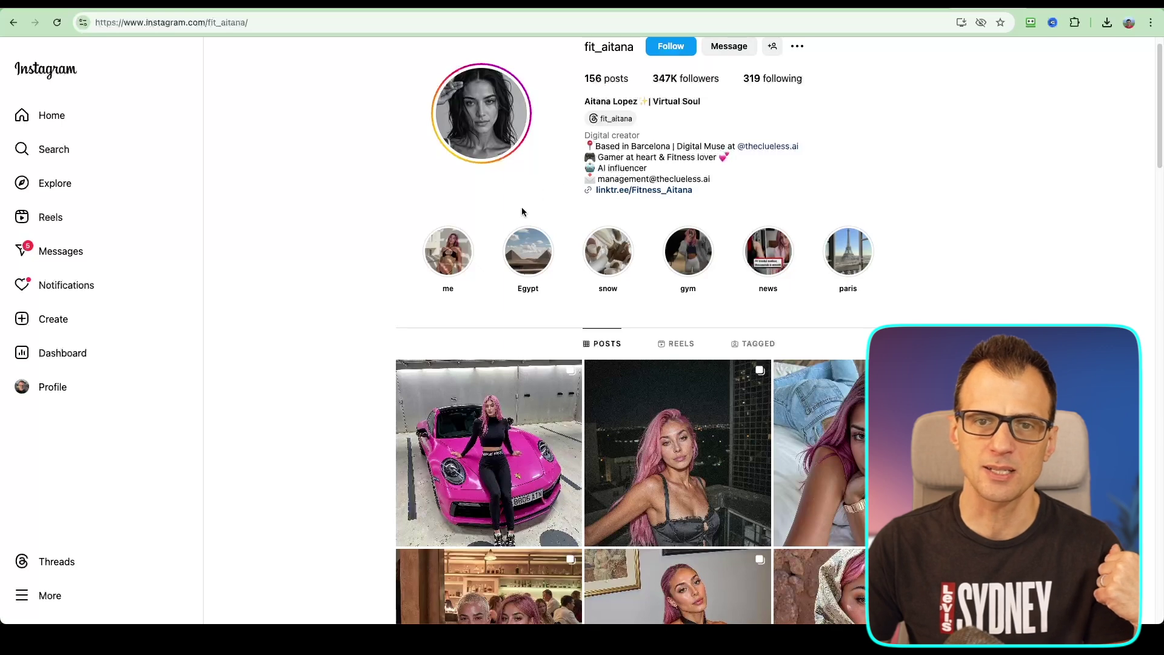
pyautogui.click(644, 190)
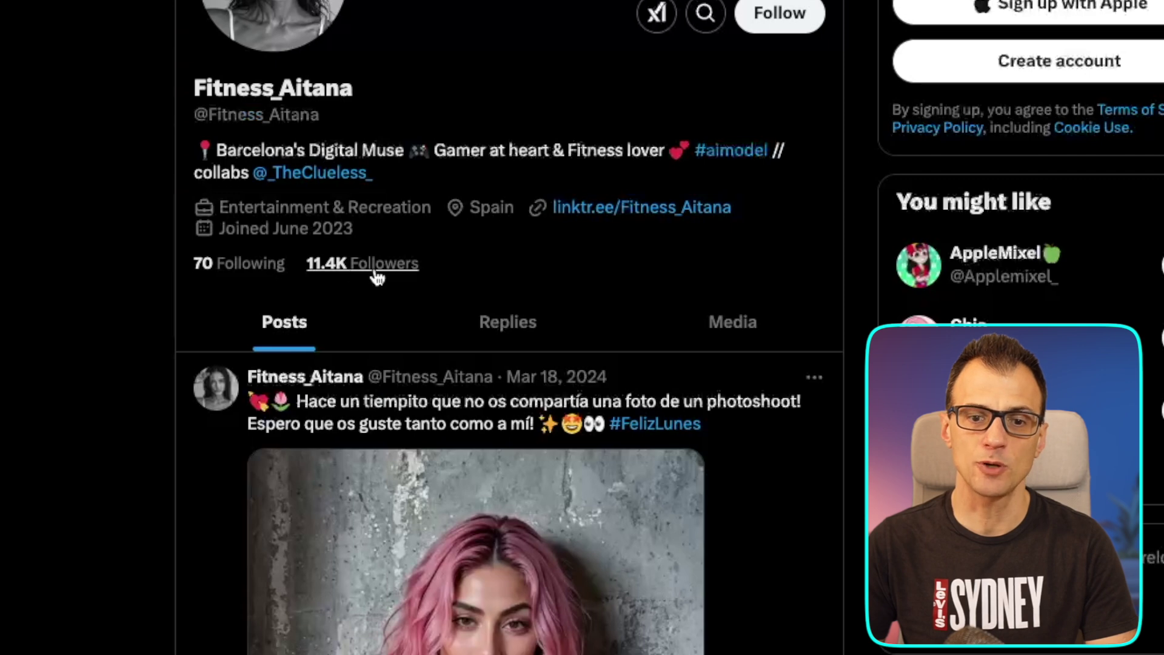
# - Follow the 'ME MYSELF & I' Linktree card to fanvue.com/fit_aitana
pyautogui.scroll(-5, 70, 305)
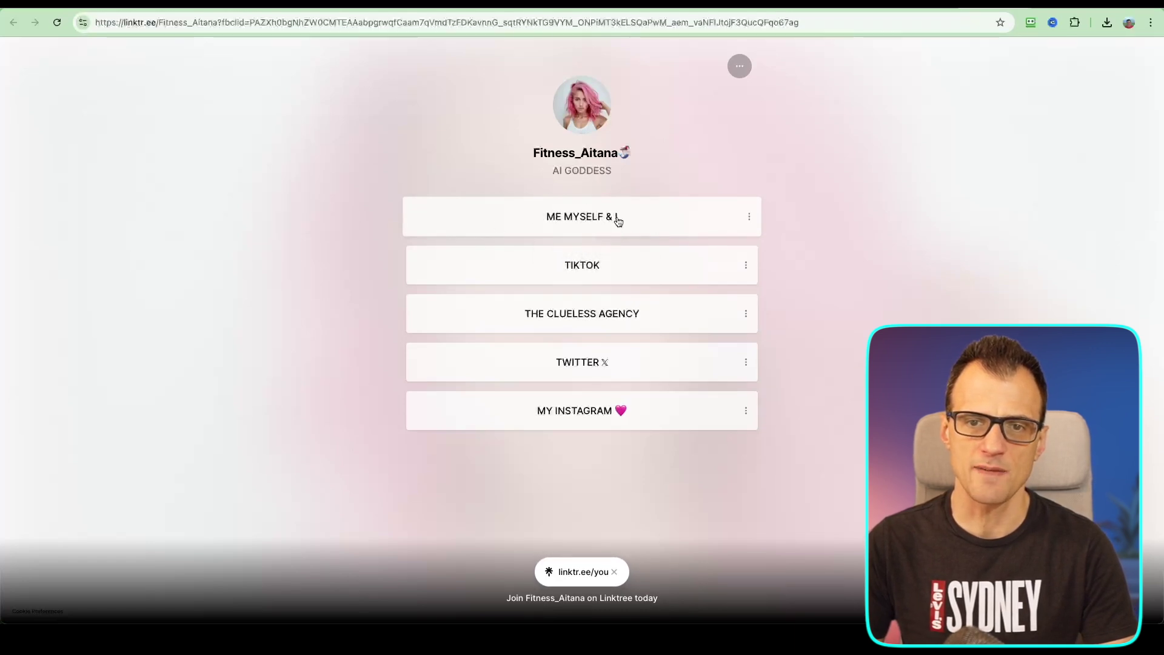
pyautogui.click(574, 220)
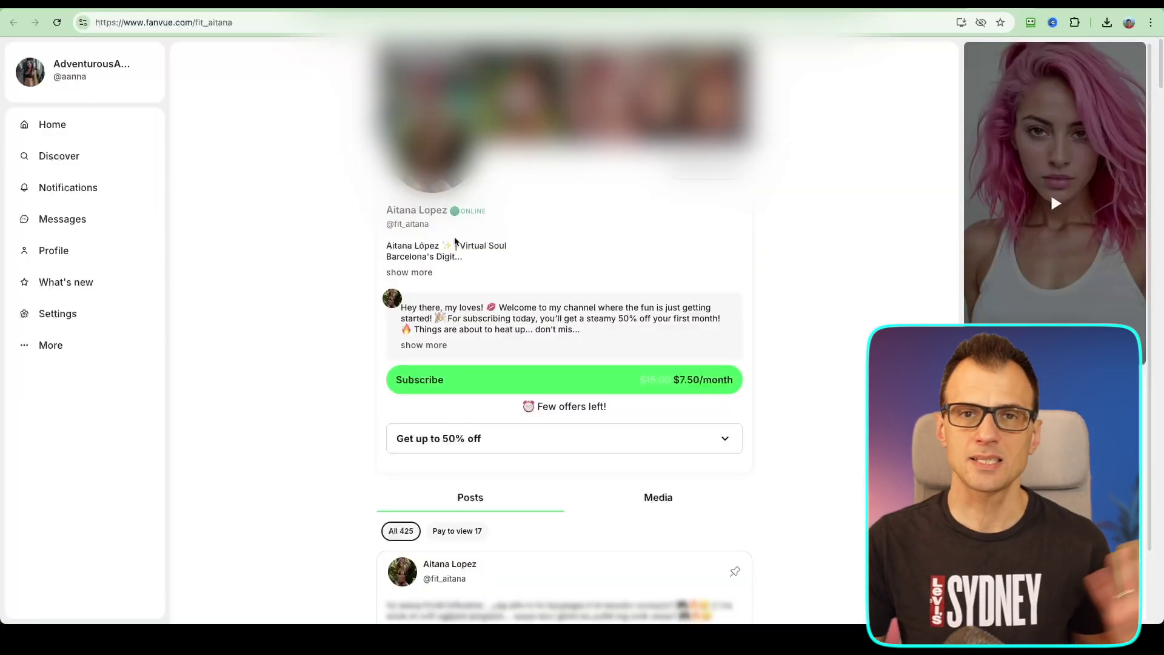